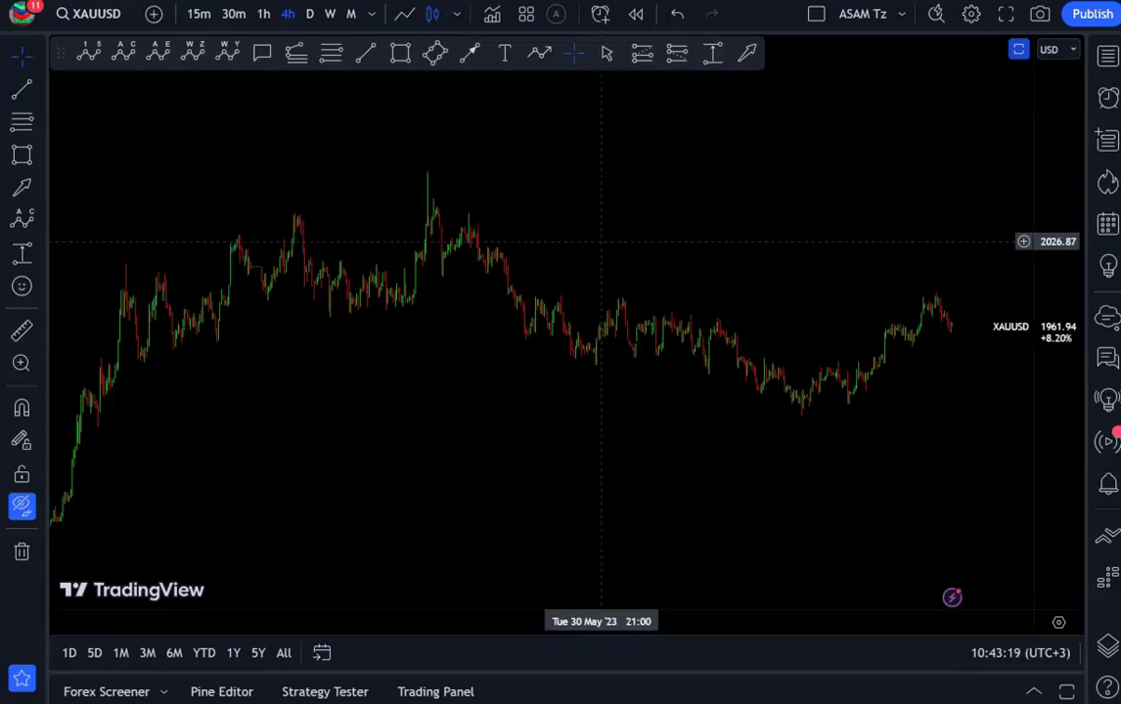
{"action": "left_click", "coordinate": [613, 245]}
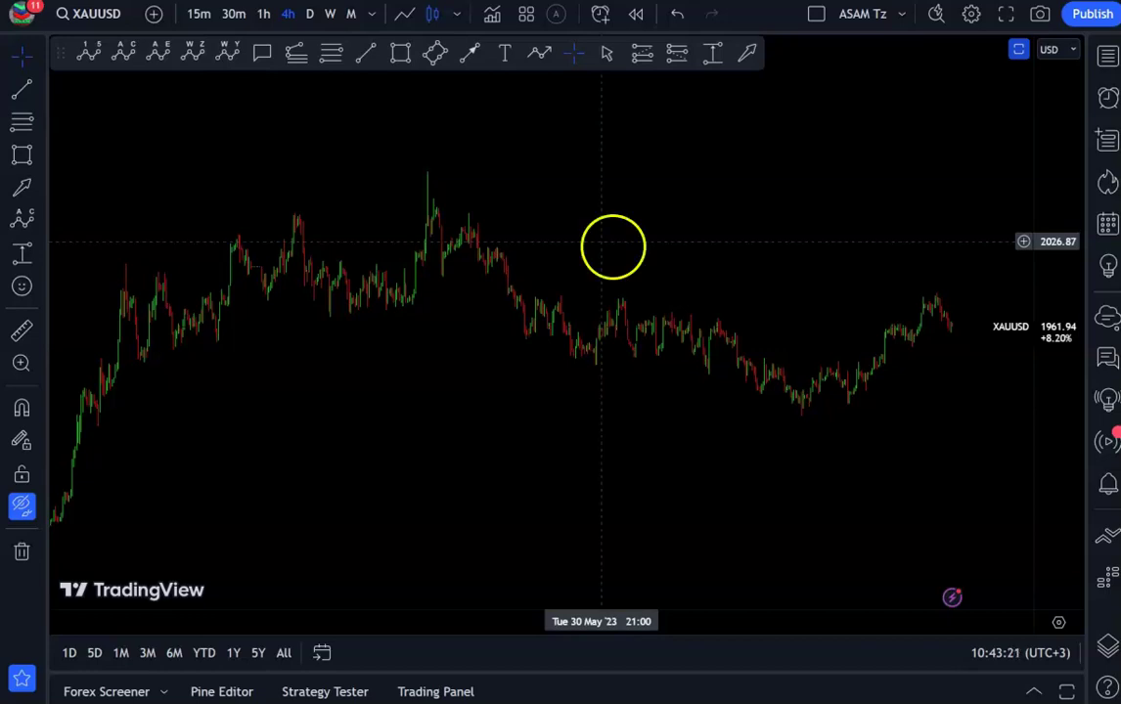
{"action": "left_click", "coordinate": [637, 261]}
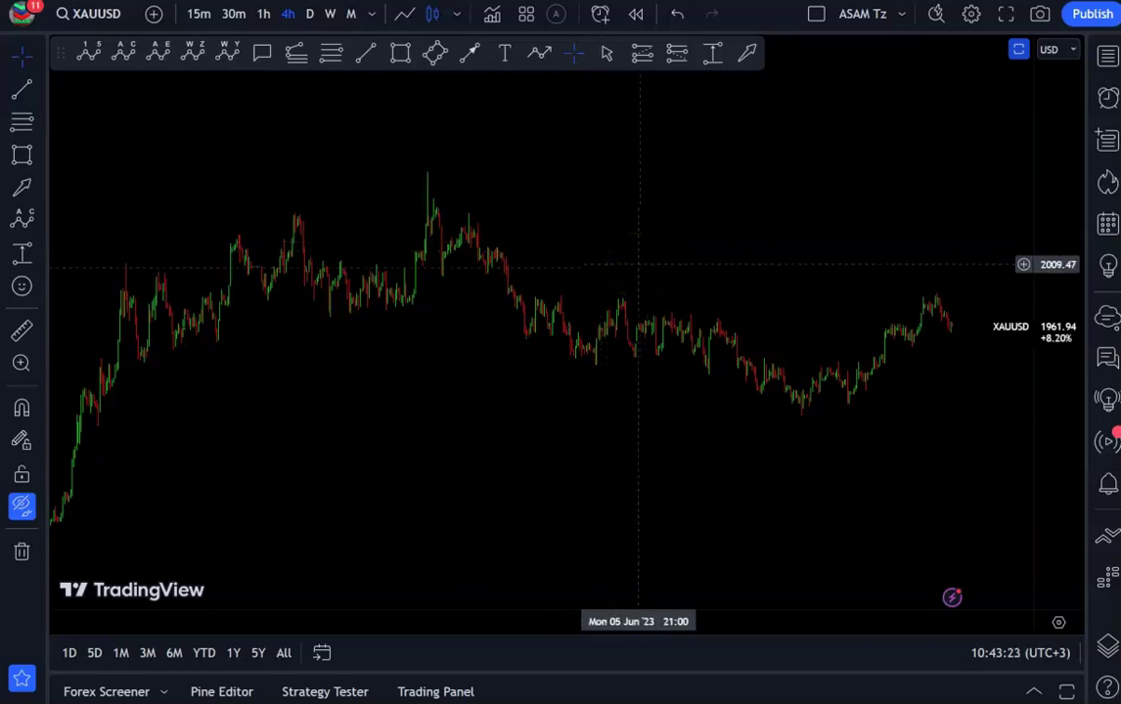
{"action": "left_click", "coordinate": [663, 277]}
{"action": "left_click", "coordinate": [576, 256]}
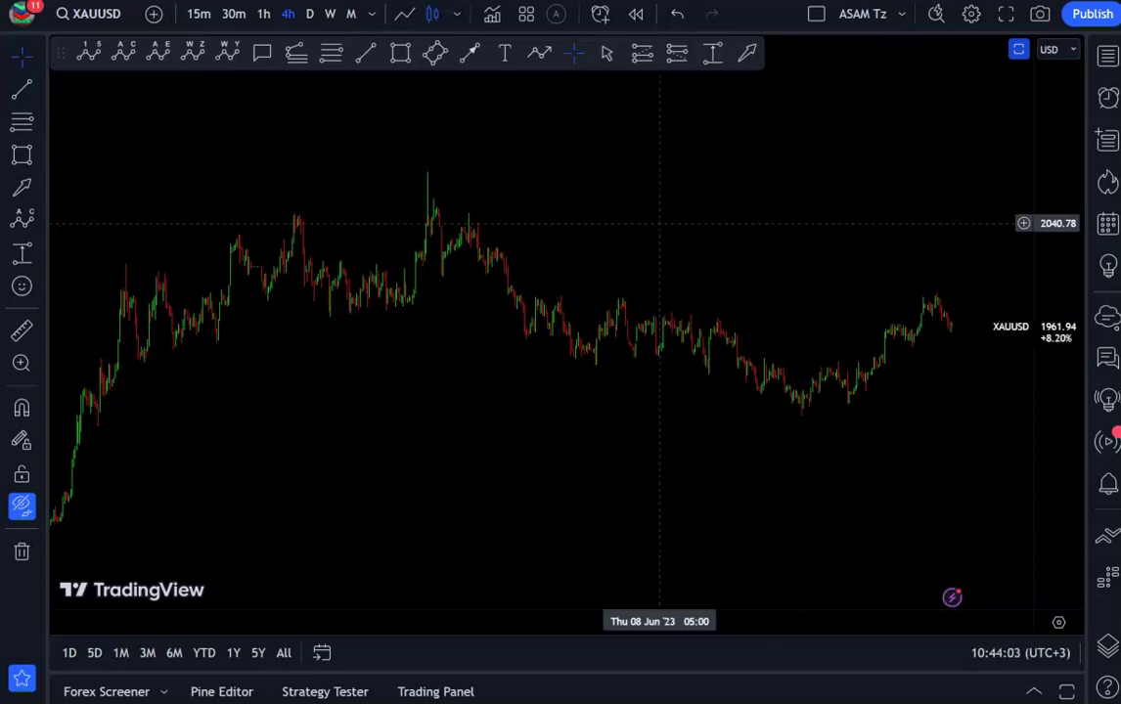
Step: Switch the XAUUSD chart to the monthly timeframe and rescale it to fit the full price history
{"action": "scroll", "coordinate": [660, 223], "scroll_direction": "down", "scroll_amount": 5}
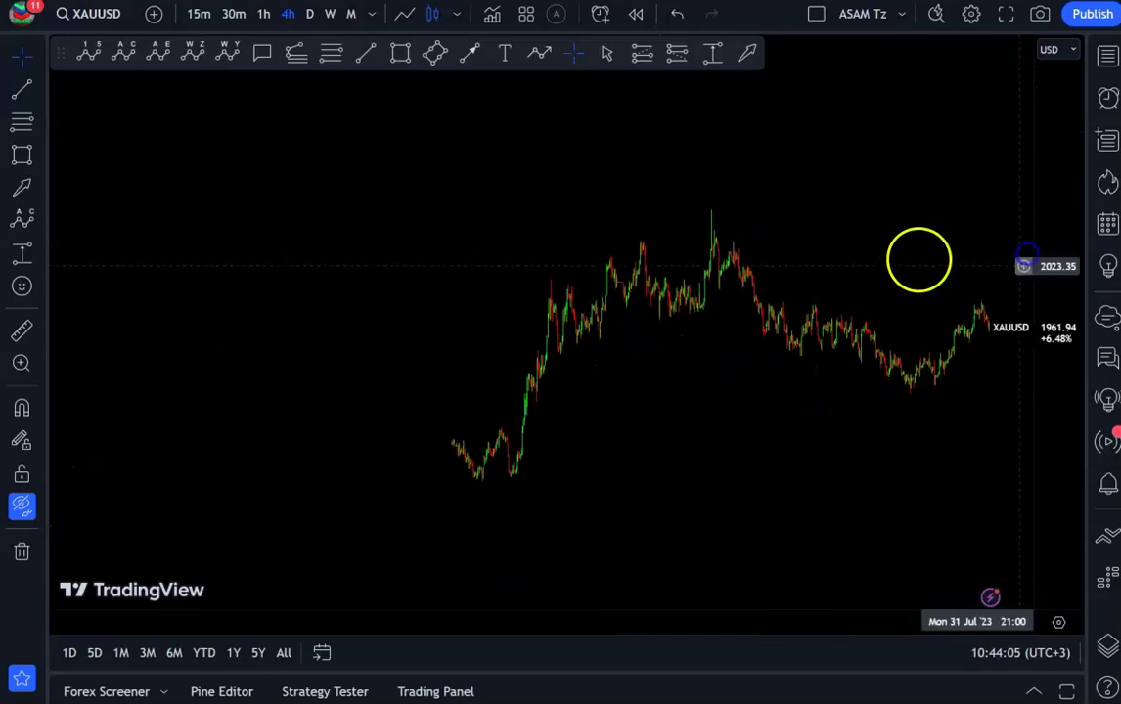
{"action": "left_click", "coordinate": [352, 16]}
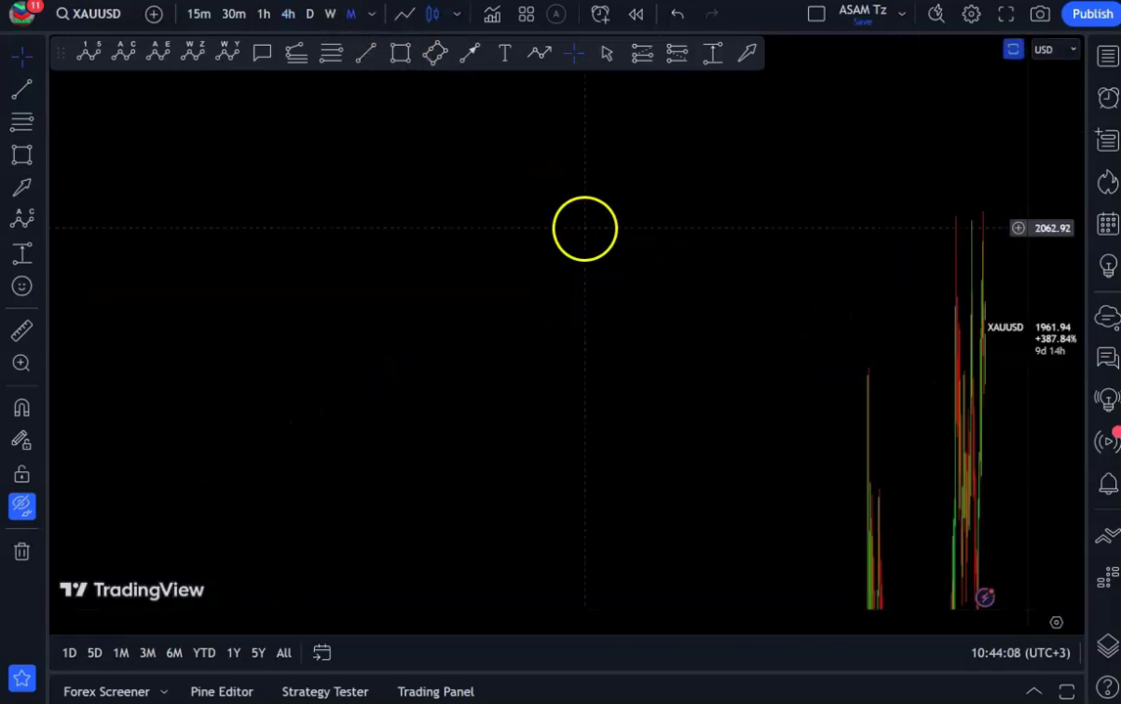
{"action": "double_click", "coordinate": [1036, 239]}
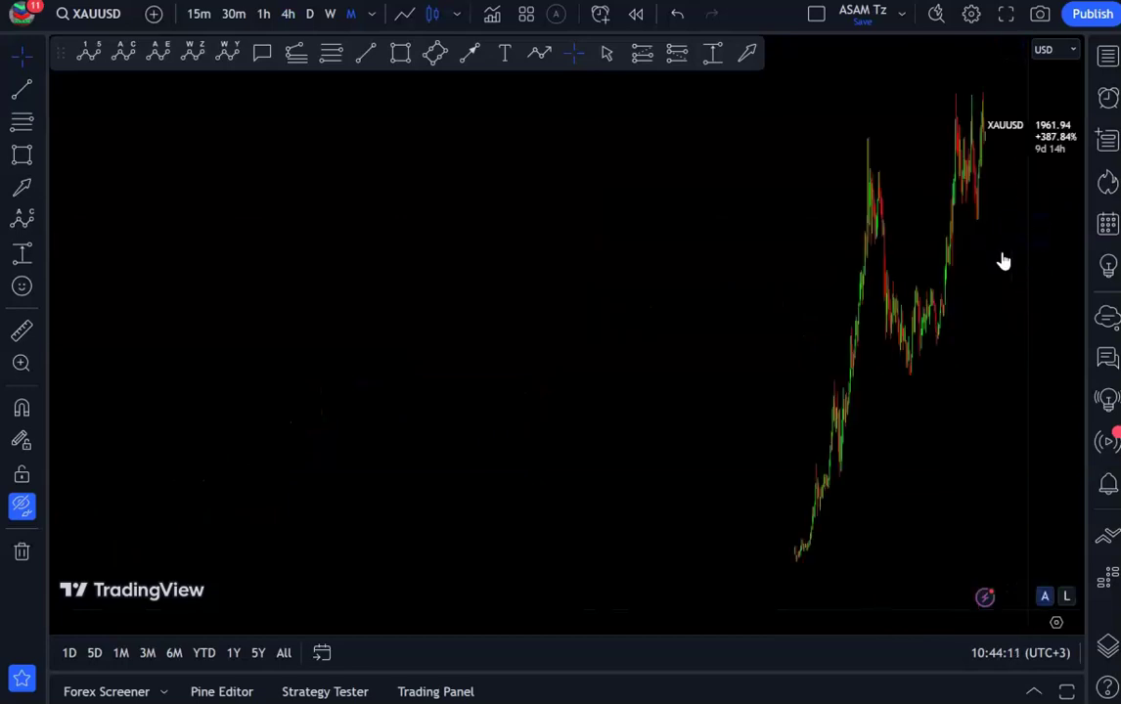
{"action": "scroll", "coordinate": [975, 259], "scroll_direction": "up", "scroll_amount": 5}
{"action": "left_click_drag", "start_coordinate": [1058, 292], "coordinate": [1018, 320]}
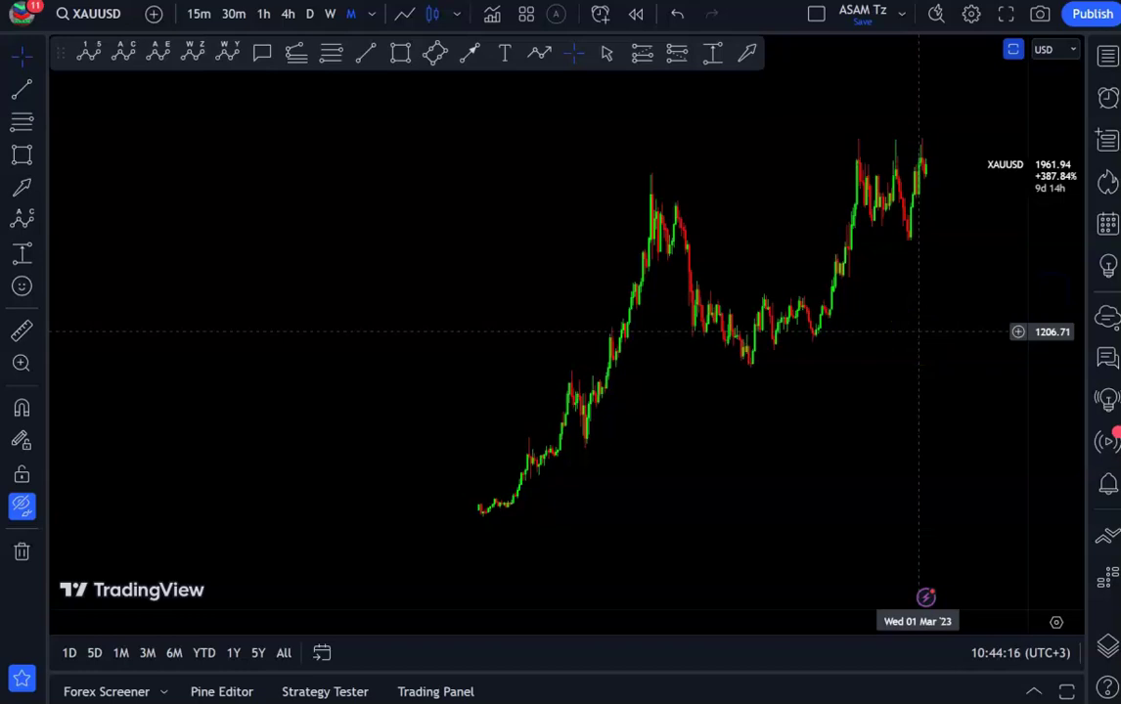
{"action": "scroll", "coordinate": [946, 318], "scroll_direction": "up", "scroll_amount": 3}
{"action": "left_click_drag", "start_coordinate": [1051, 201], "coordinate": [1061, 283]}
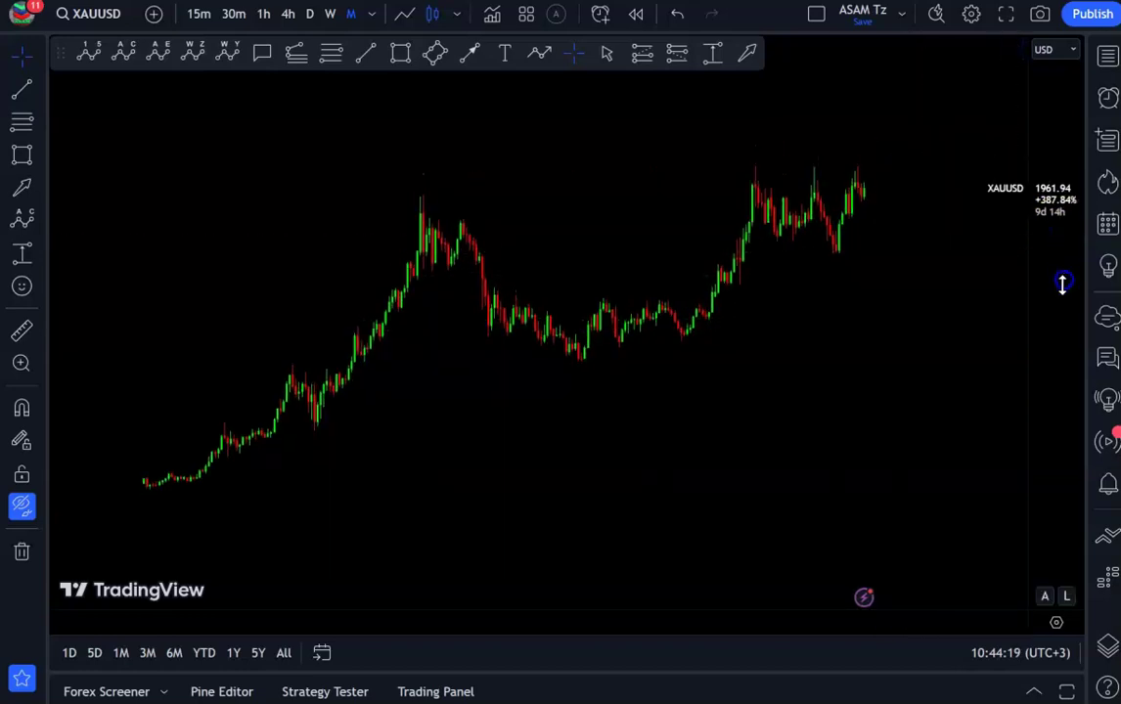
{"action": "left_click", "coordinate": [918, 373]}
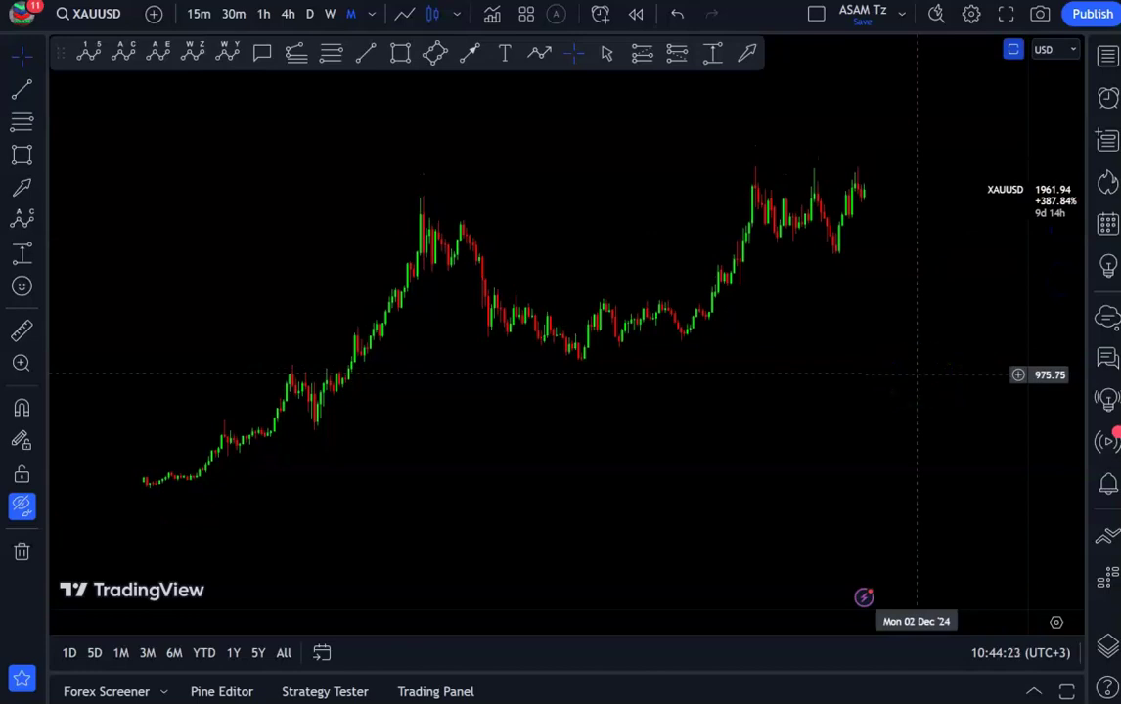
Step: Examine gold's long-term monthly trend, from the early rally and correction through to the latest candles
{"action": "scroll", "coordinate": [916, 375], "scroll_direction": "up", "scroll_amount": 2}
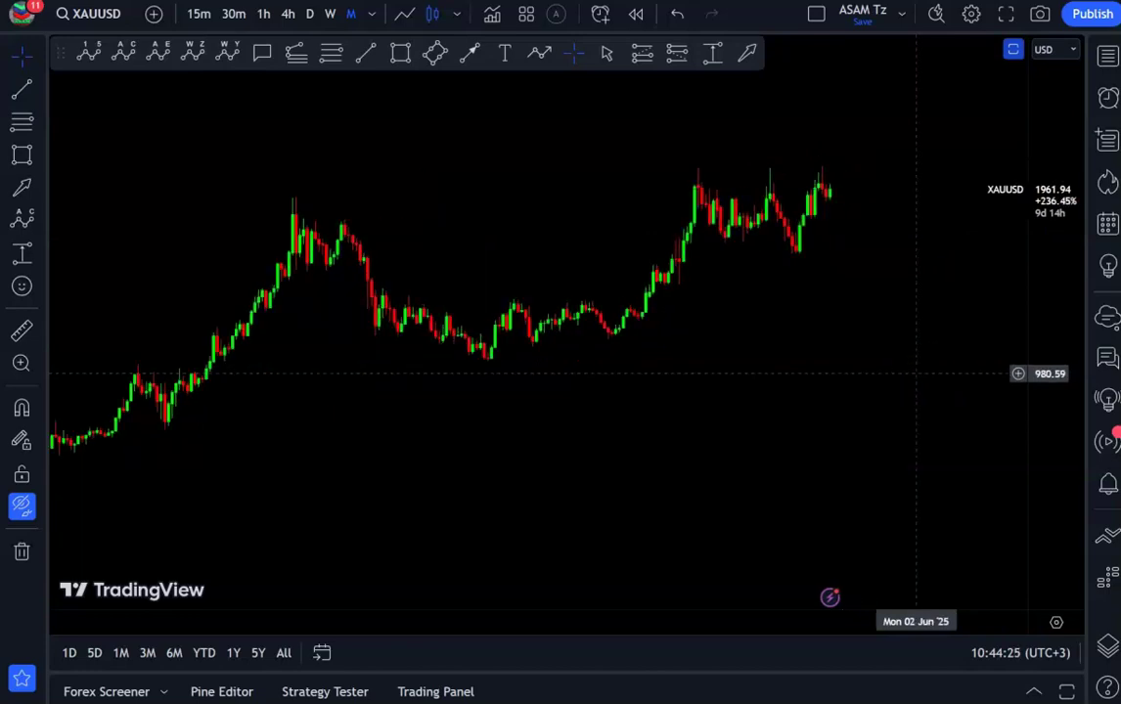
{"action": "left_click_drag", "start_coordinate": [1053, 128], "coordinate": [1061, 179]}
{"action": "left_click_drag", "start_coordinate": [820, 394], "coordinate": [835, 393]}
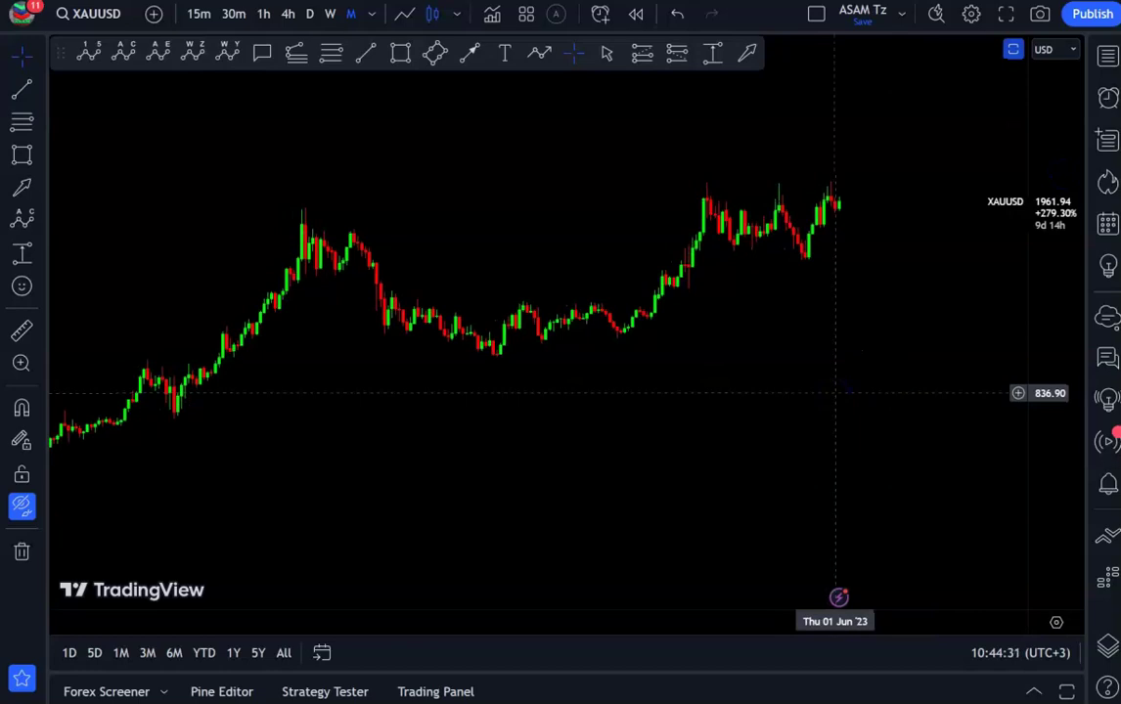
{"action": "scroll", "coordinate": [835, 393], "scroll_direction": "up", "scroll_amount": 1}
{"action": "left_click_drag", "start_coordinate": [768, 405], "coordinate": [807, 399]}
{"action": "left_click", "coordinate": [518, 256]}
{"action": "left_click", "coordinate": [343, 409]}
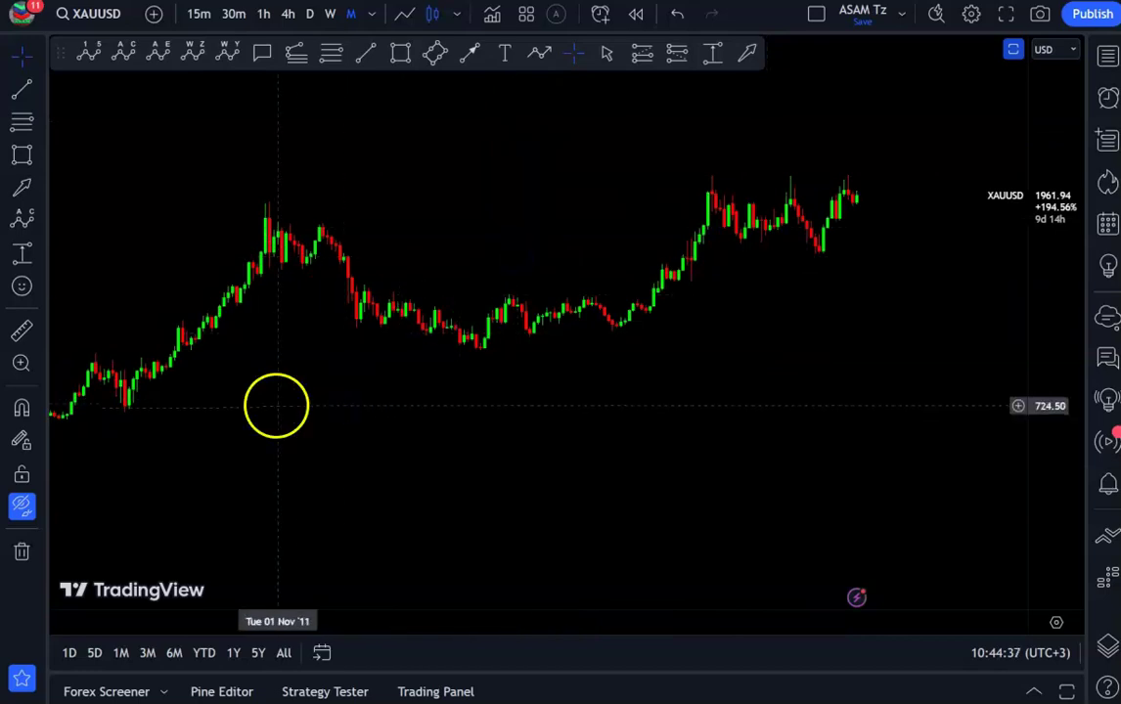
{"action": "left_click_drag", "start_coordinate": [652, 411], "coordinate": [694, 420]}
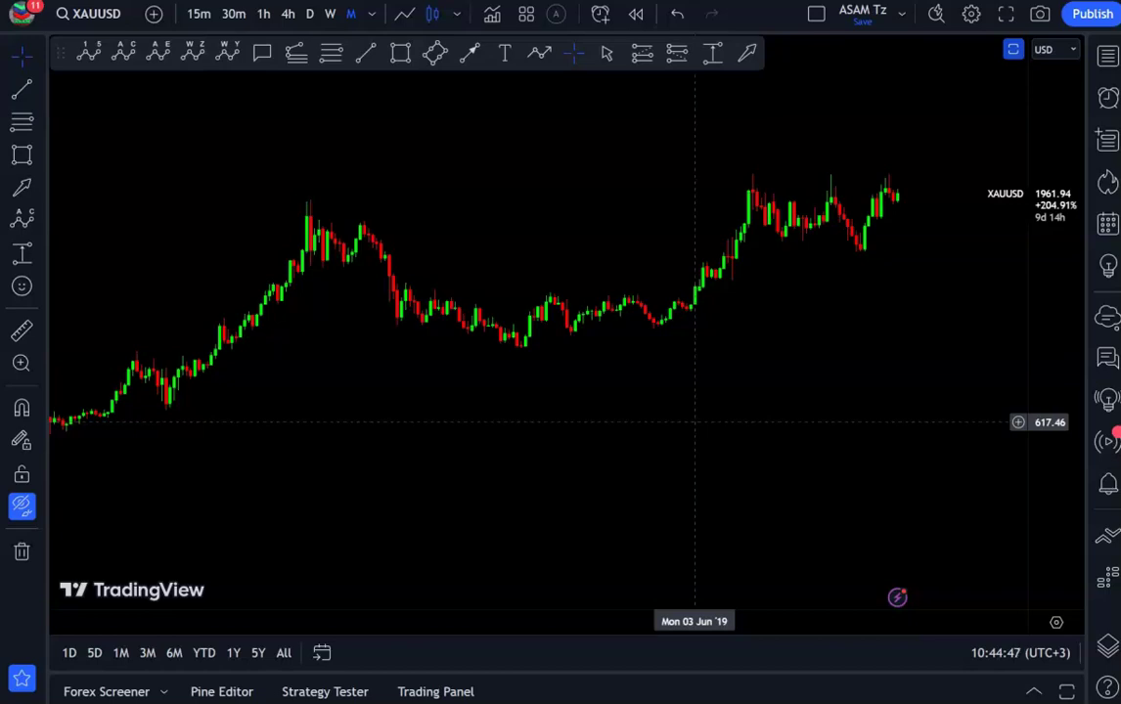
Step: Show the hidden drawings on the monthly chart, framing the 1–4 wave count and its (a)–(e) triangle
{"action": "left_click", "coordinate": [21, 506]}
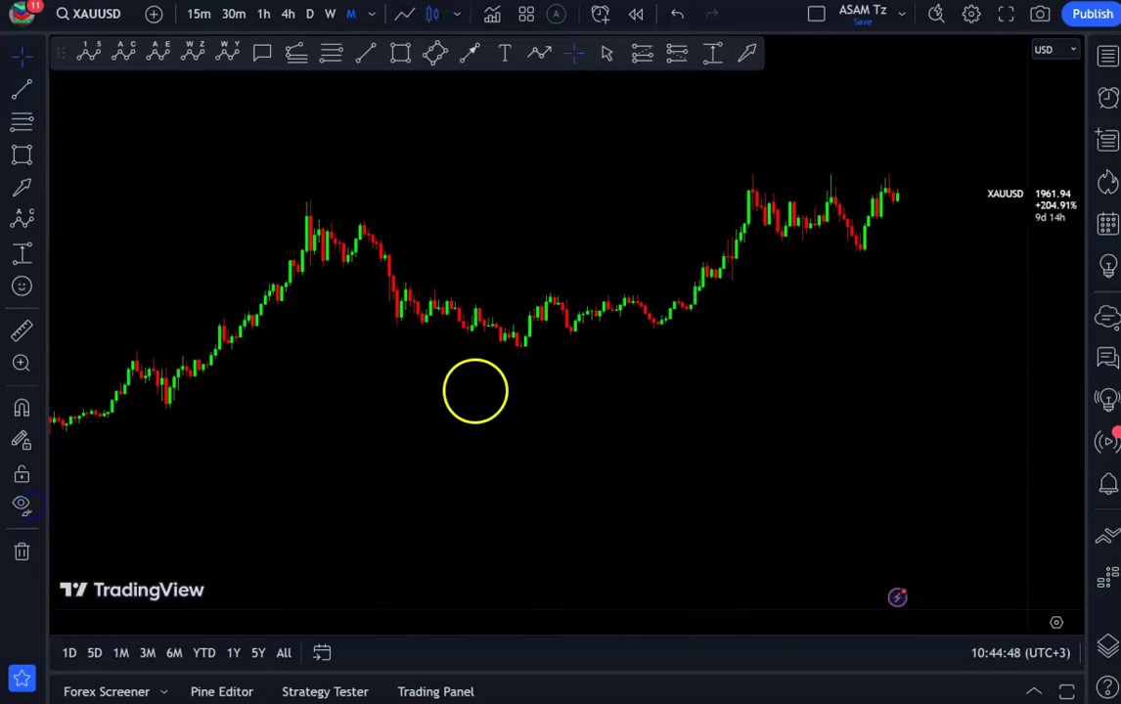
{"action": "scroll", "coordinate": [758, 414], "scroll_direction": "up", "scroll_amount": 5}
{"action": "scroll", "coordinate": [816, 408], "scroll_direction": "down", "scroll_amount": 4}
{"action": "left_click_drag", "start_coordinate": [903, 415], "coordinate": [880, 405]}
{"action": "scroll", "coordinate": [880, 454], "scroll_direction": "up", "scroll_amount": 2}
{"action": "scroll", "coordinate": [882, 401], "scroll_direction": "up", "scroll_amount": 3}
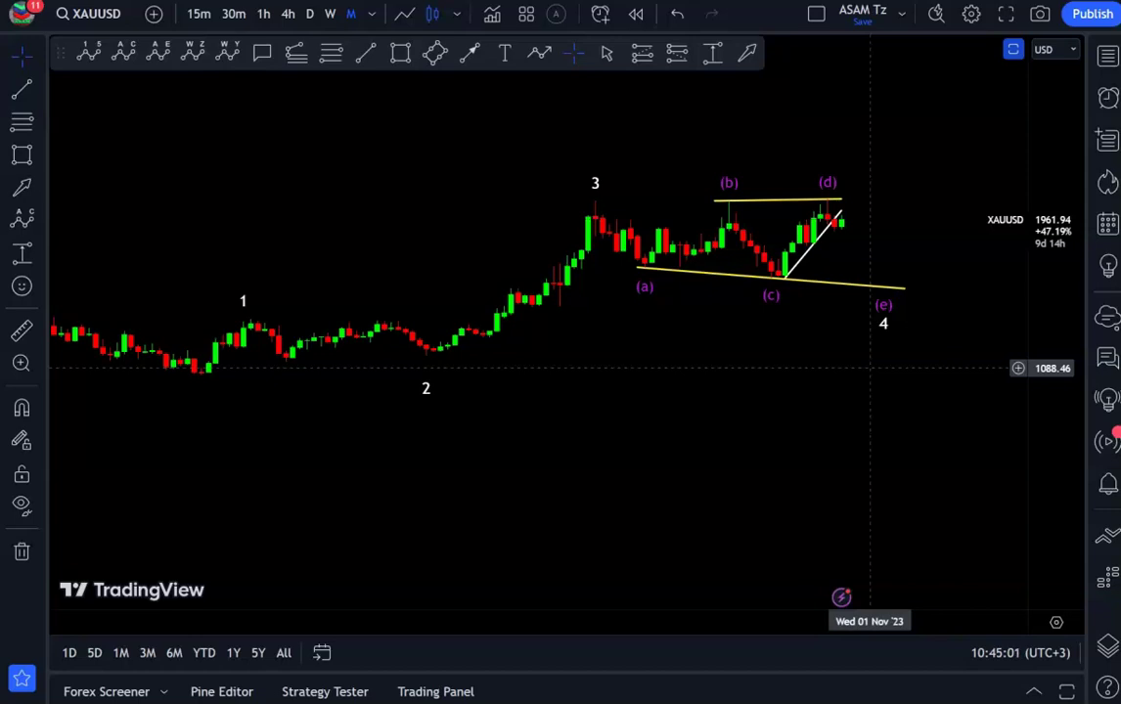
{"action": "left_click_drag", "start_coordinate": [1046, 484], "coordinate": [896, 406]}
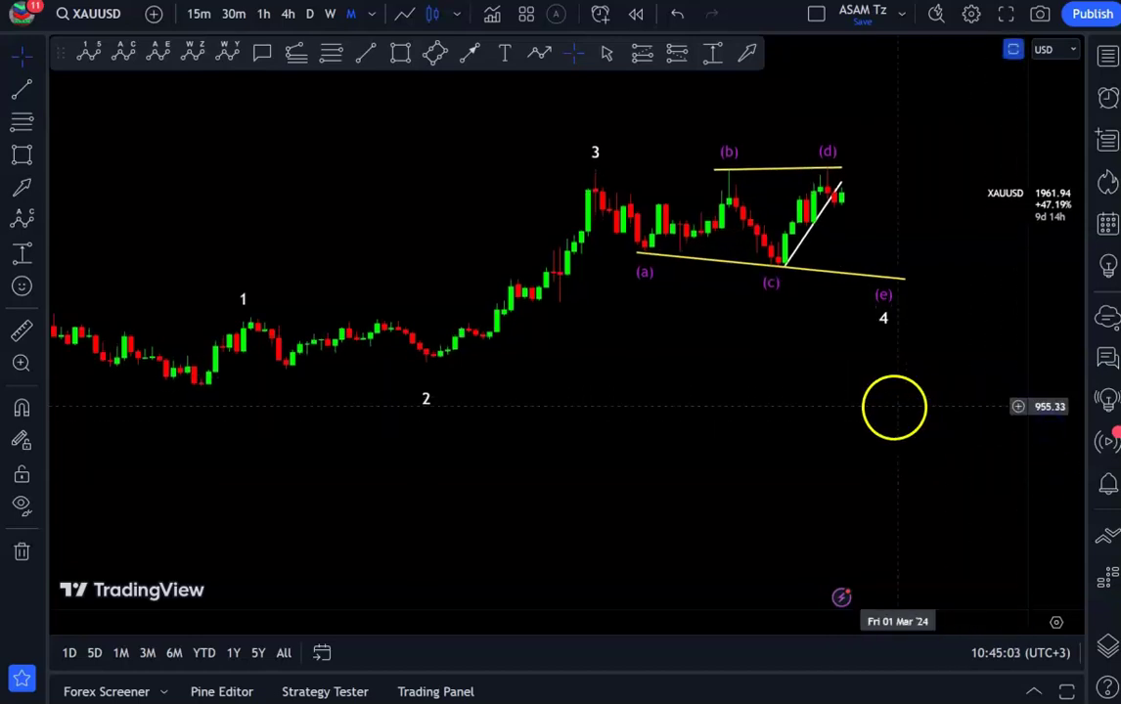
{"action": "scroll", "coordinate": [894, 406], "scroll_direction": "up", "scroll_amount": 1}
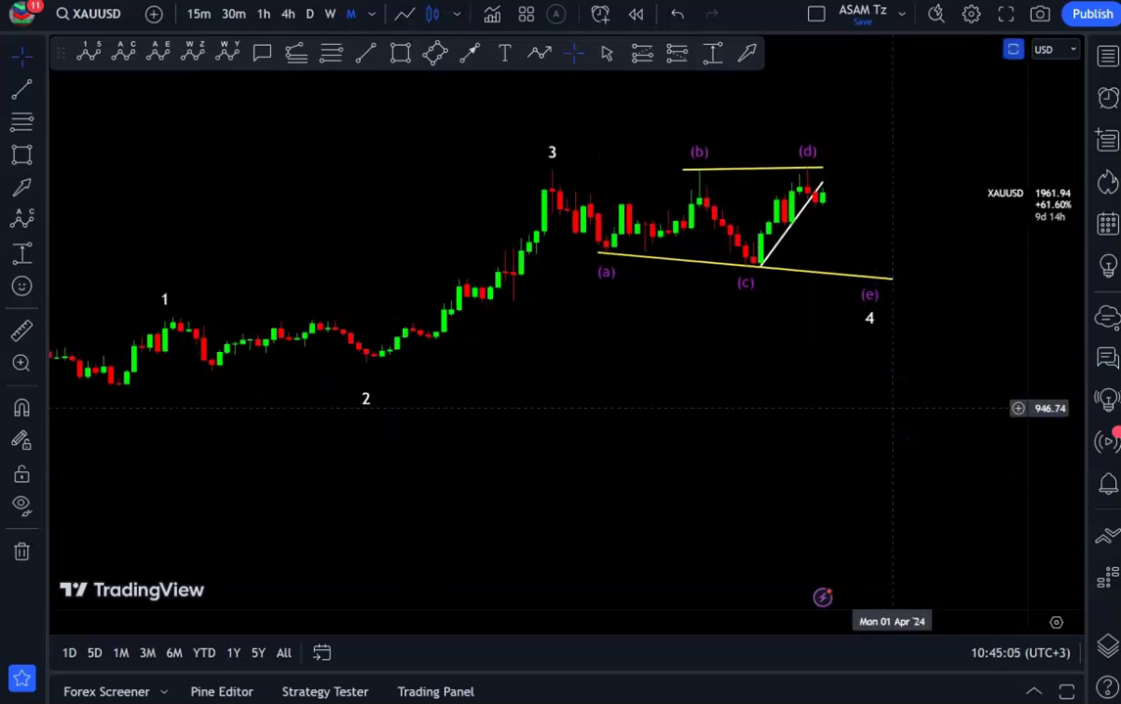
{"action": "scroll", "coordinate": [885, 408], "scroll_direction": "down", "scroll_amount": 3}
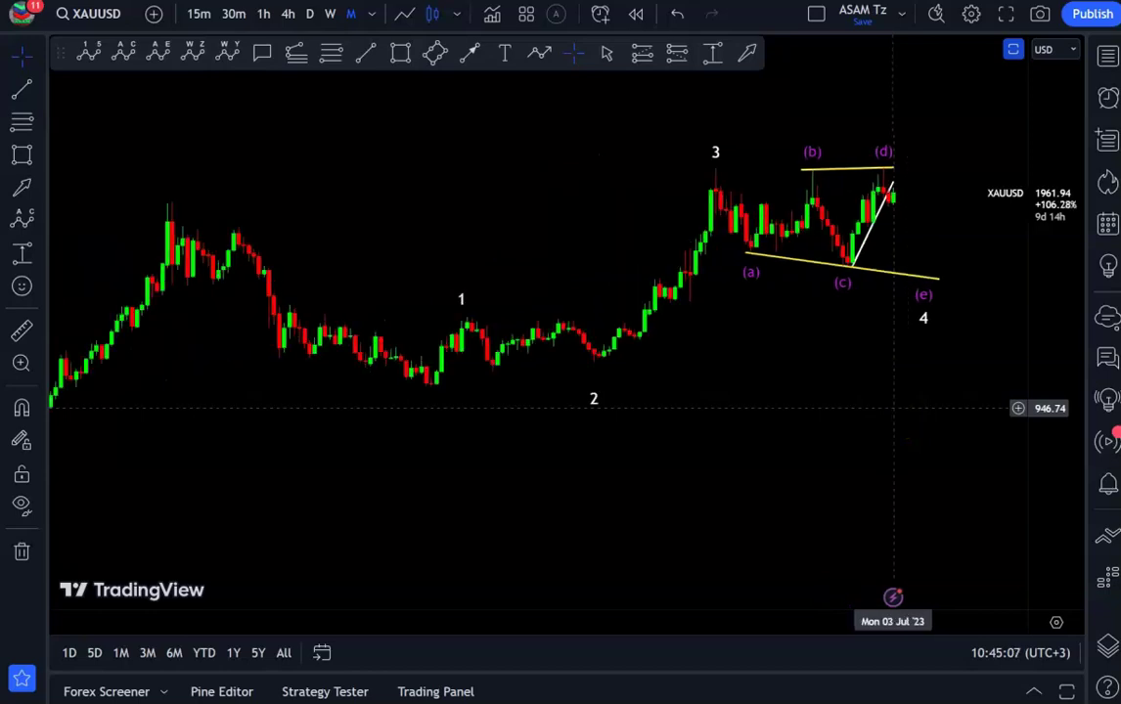
{"action": "left_click_drag", "start_coordinate": [870, 413], "coordinate": [855, 423]}
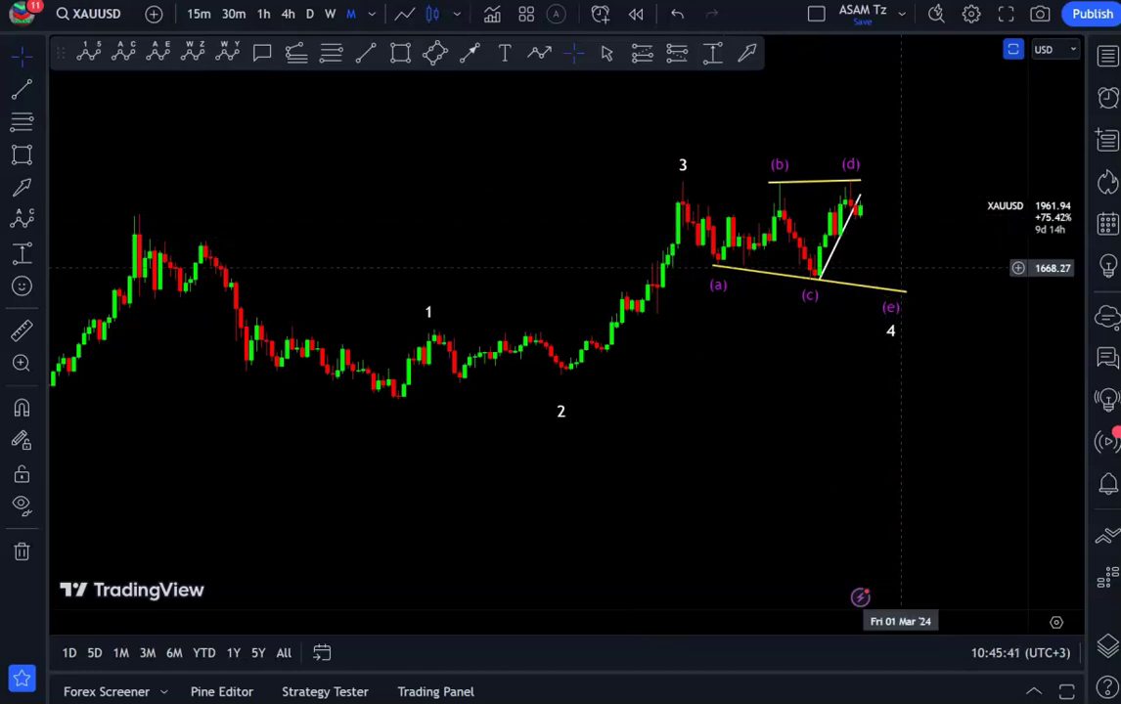
{"action": "scroll", "coordinate": [905, 369], "scroll_direction": "up", "scroll_amount": 1}
{"action": "scroll", "coordinate": [911, 409], "scroll_direction": "up", "scroll_amount": 1}
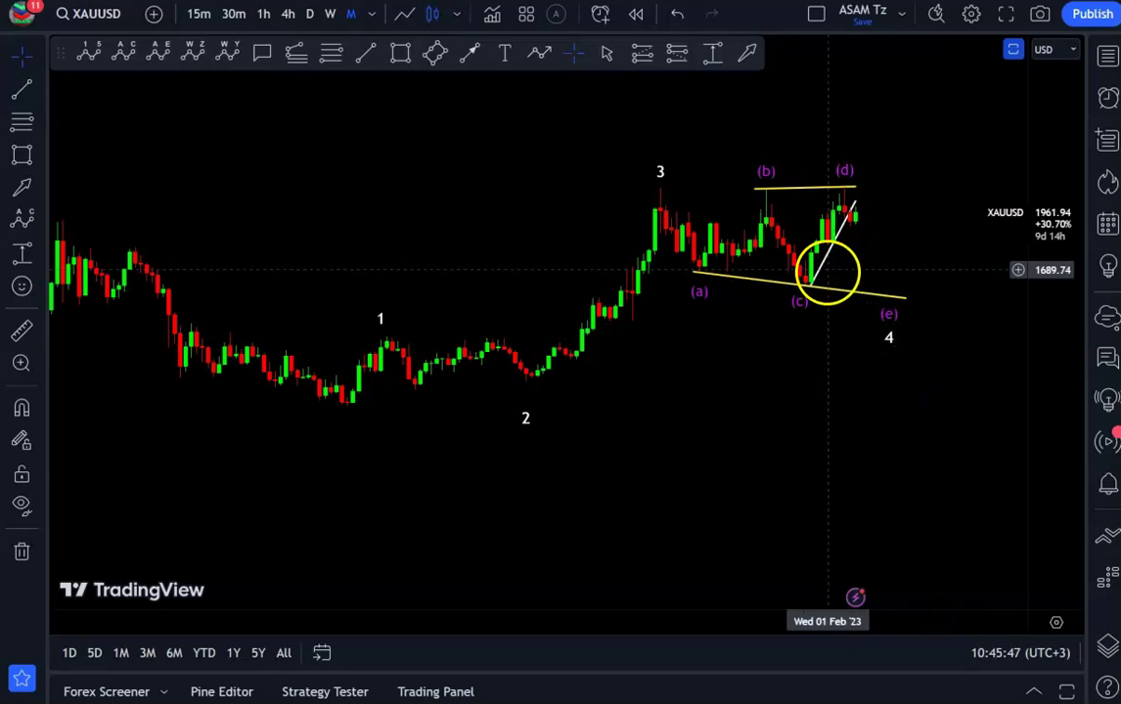
Step: Delete the white trendline rising from wave (c) and undo the deletion
{"action": "left_click", "coordinate": [822, 267]}
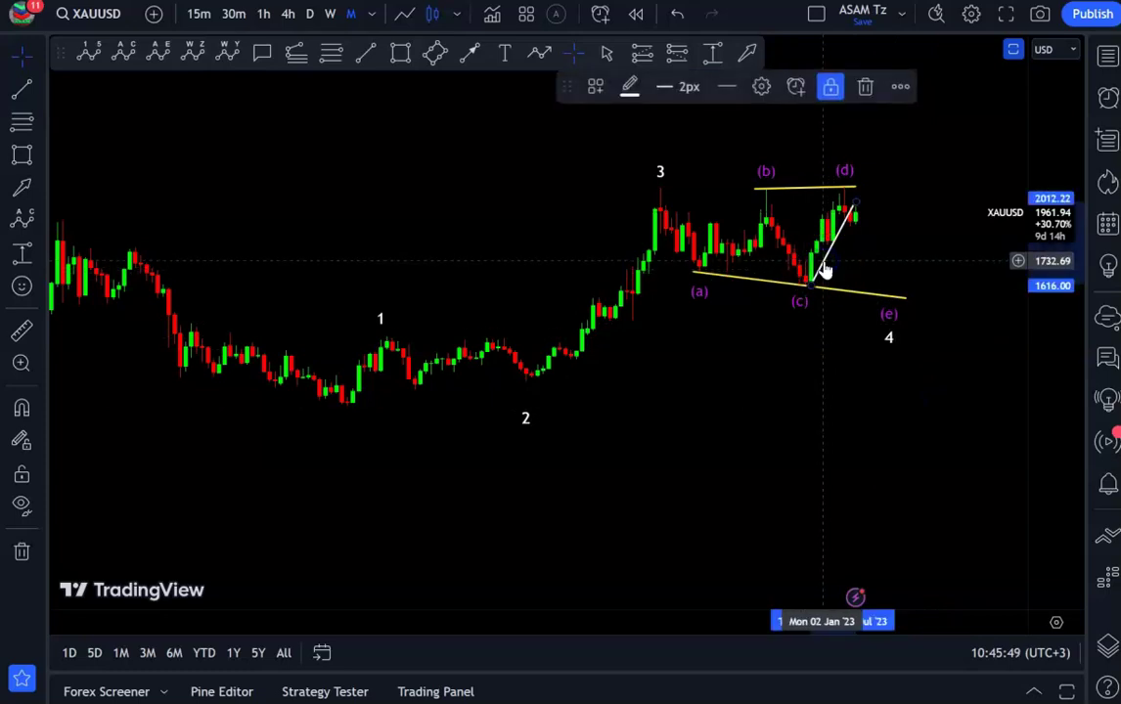
{"action": "key", "text": "Delete"}
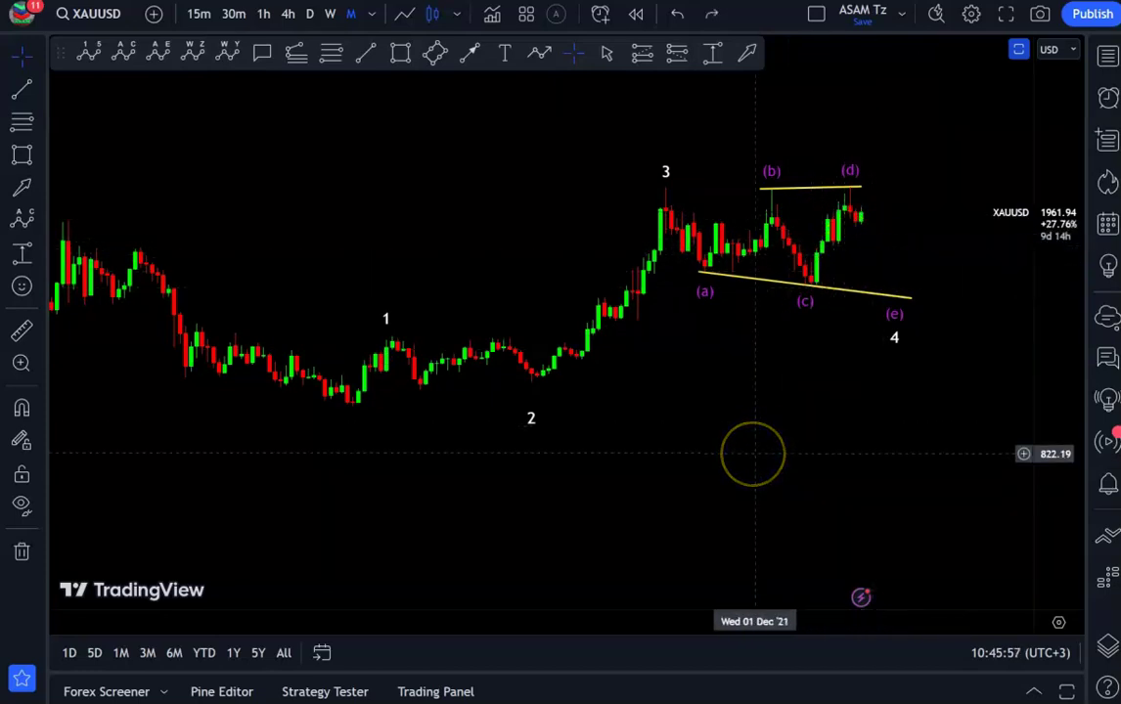
{"action": "key", "text": "ctrl+z"}
Step: Examine the wave 4 triangle (a)–(e) and the white trendline from (c) against the latest monthly candles
{"action": "scroll", "coordinate": [808, 375], "scroll_direction": "up", "scroll_amount": 2}
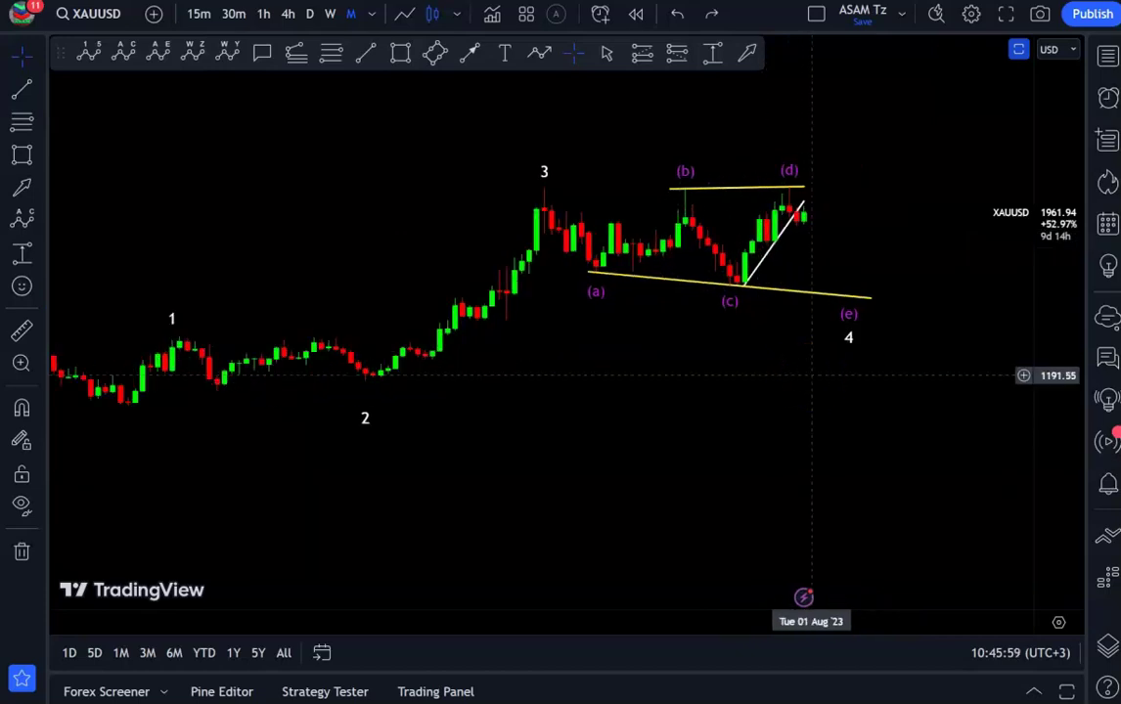
{"action": "scroll", "coordinate": [812, 375], "scroll_direction": "up", "scroll_amount": 3}
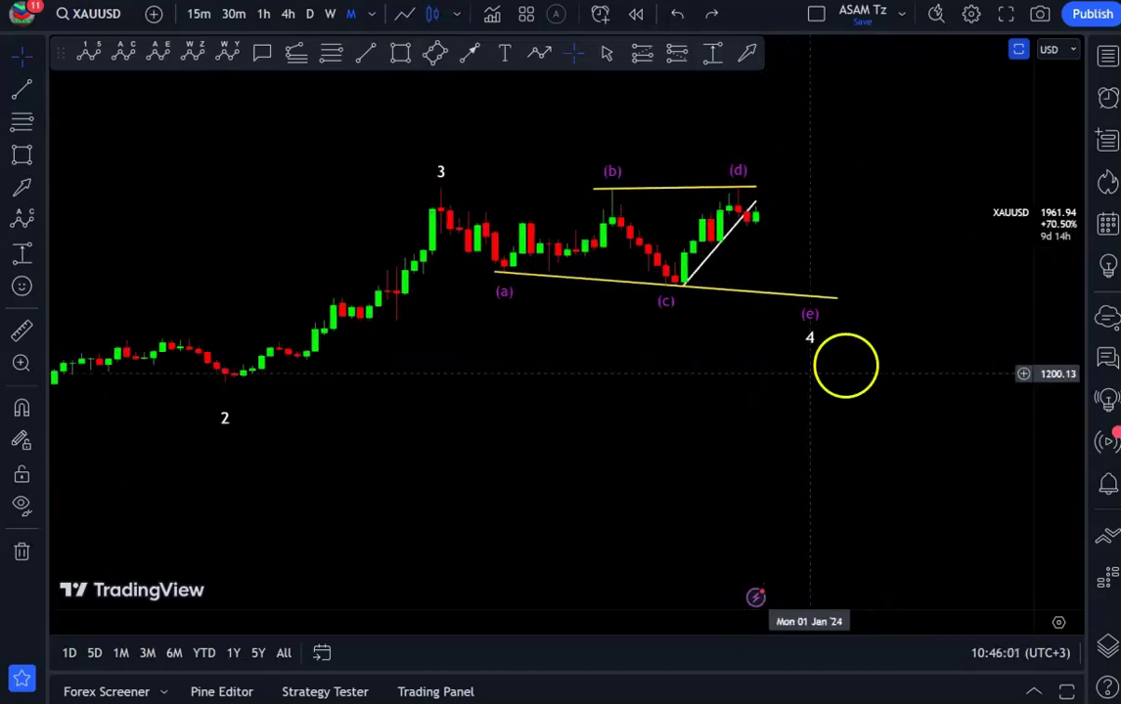
{"action": "left_click_drag", "start_coordinate": [1067, 421], "coordinate": [1068, 320]}
{"action": "left_click_drag", "start_coordinate": [797, 440], "coordinate": [919, 495]}
{"action": "scroll", "coordinate": [861, 420], "scroll_direction": "up", "scroll_amount": 2}
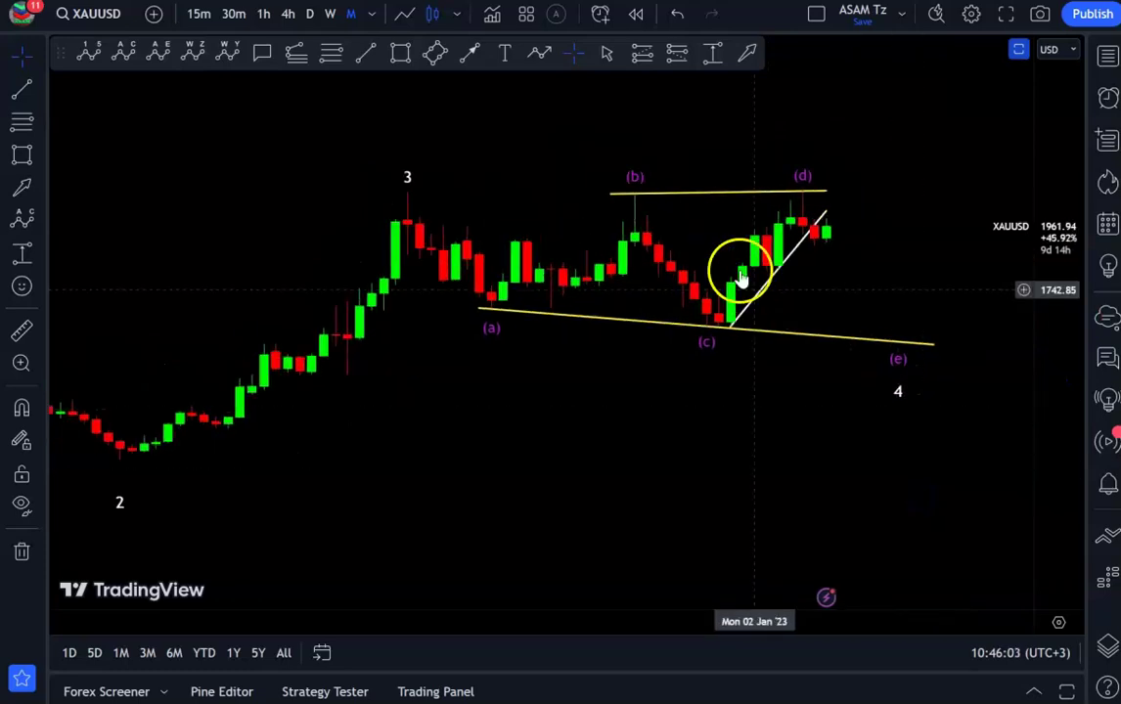
{"action": "scroll", "coordinate": [895, 261], "scroll_direction": "up", "scroll_amount": 2}
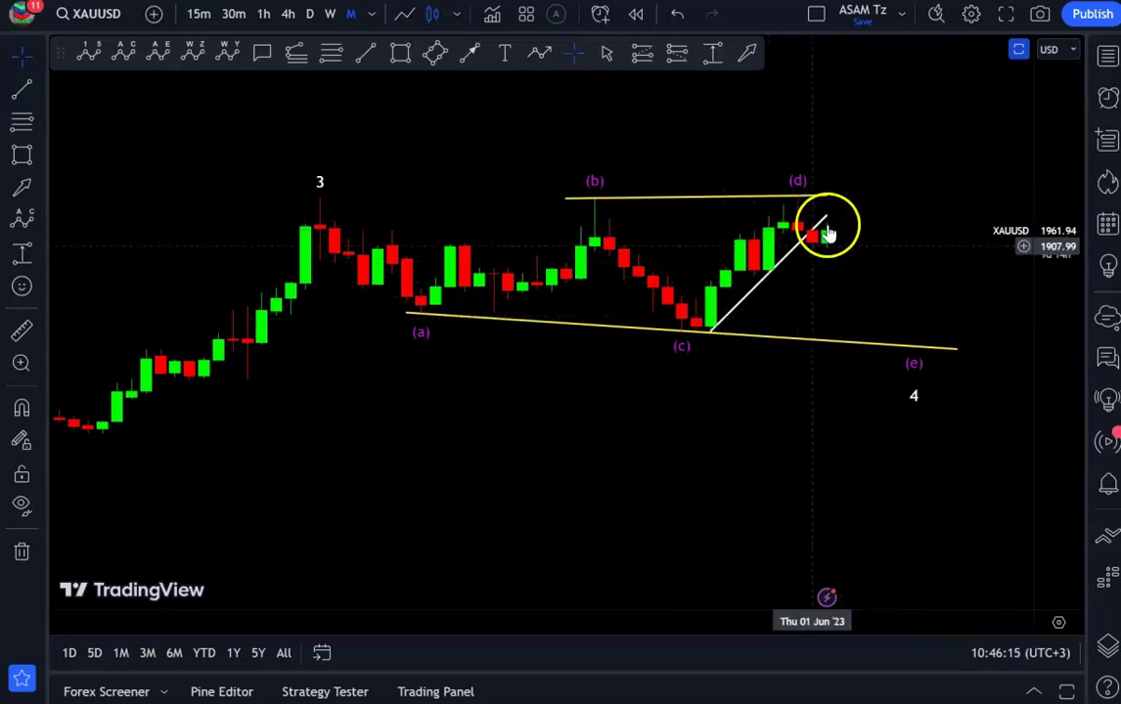
{"action": "scroll", "coordinate": [861, 244], "scroll_direction": "up", "scroll_amount": 3}
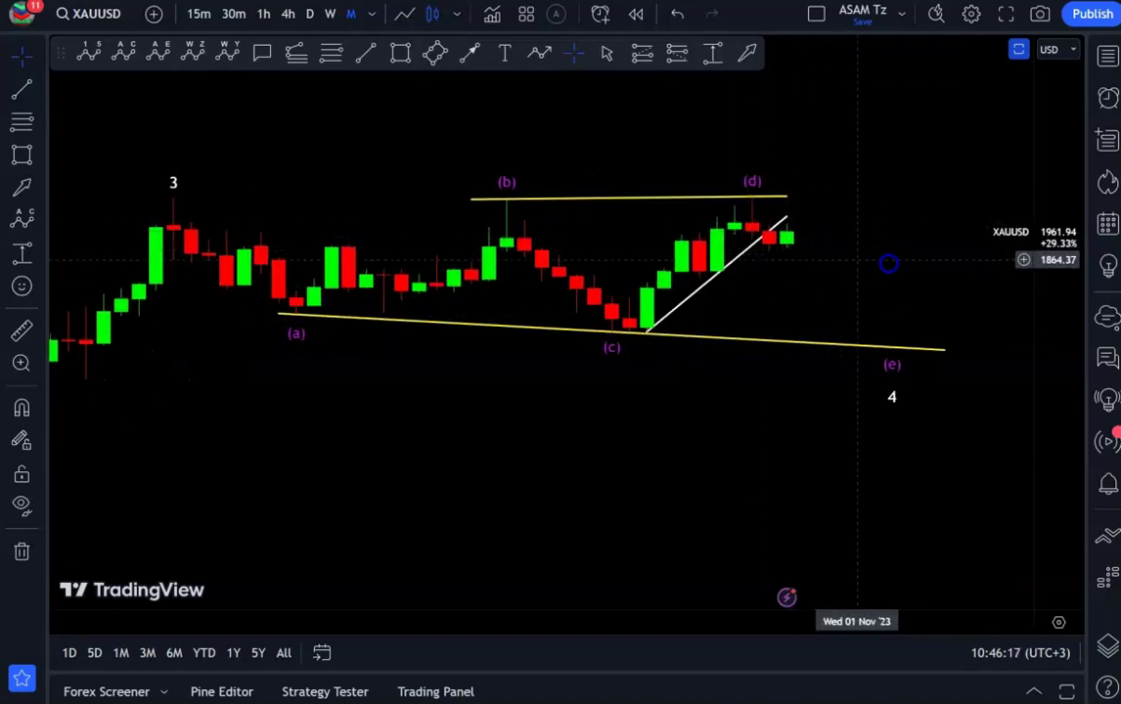
{"action": "left_click_drag", "start_coordinate": [878, 263], "coordinate": [913, 265]}
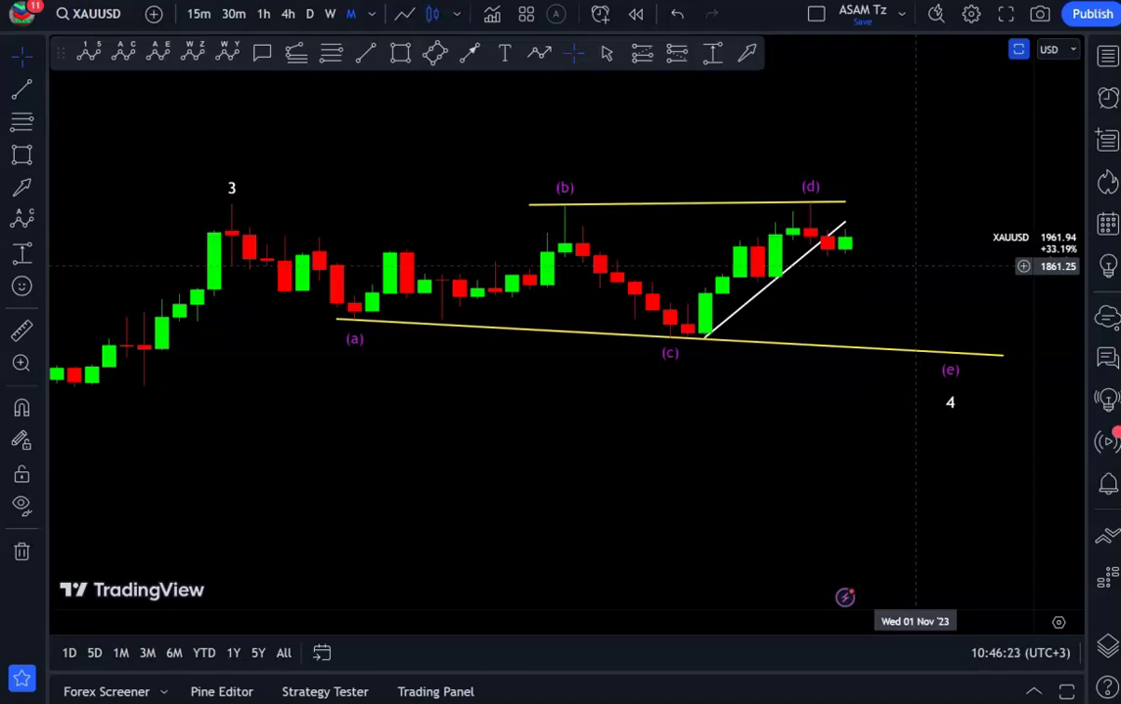
{"action": "scroll", "coordinate": [914, 265], "scroll_direction": "down", "scroll_amount": 1}
{"action": "left_click", "coordinate": [915, 274]}
{"action": "left_click_drag", "start_coordinate": [910, 266], "coordinate": [905, 259]}
{"action": "left_click", "coordinate": [893, 258]}
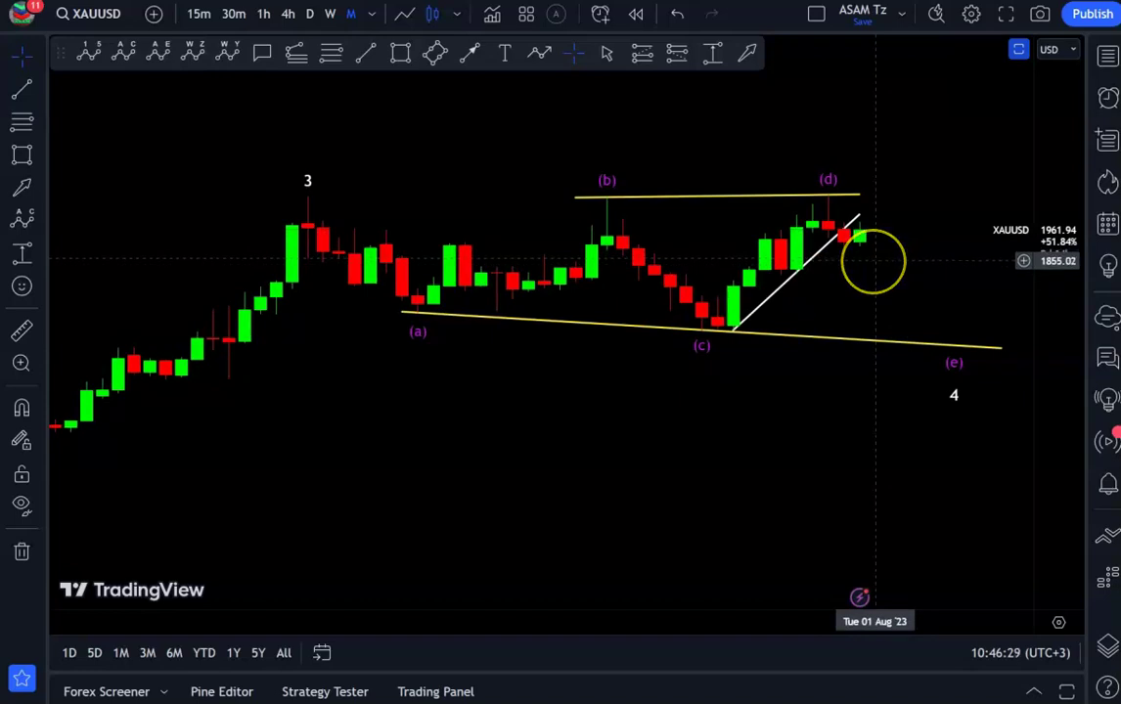
{"action": "left_click", "coordinate": [859, 258]}
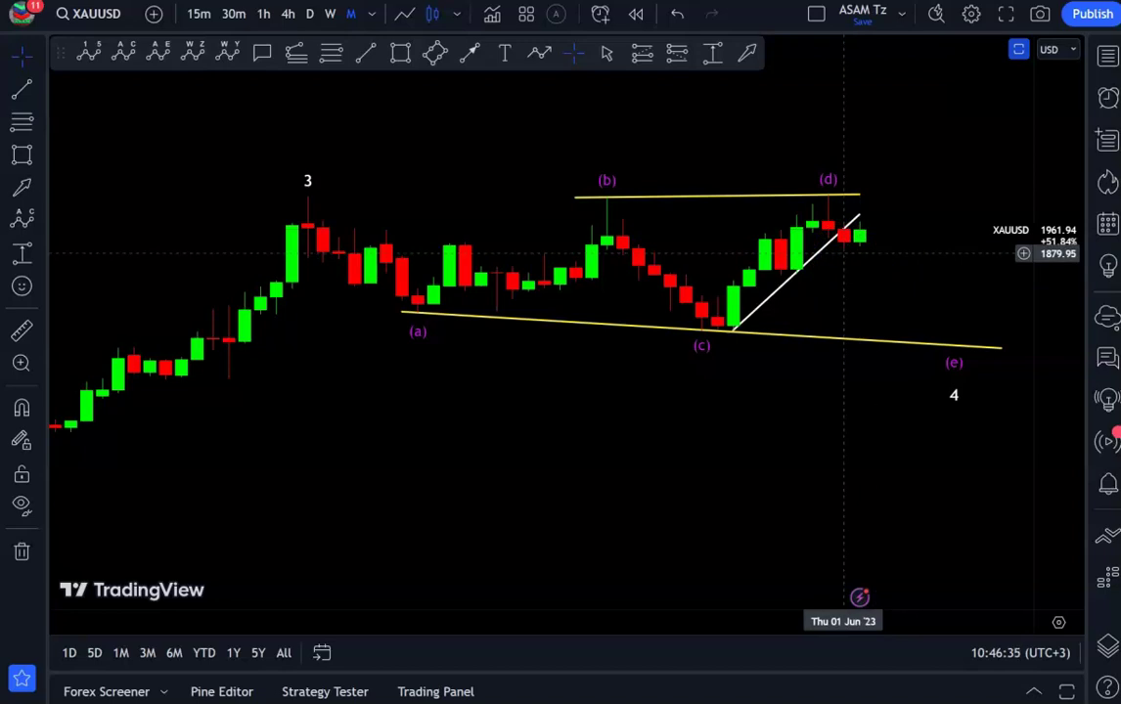
{"action": "left_click", "coordinate": [720, 229]}
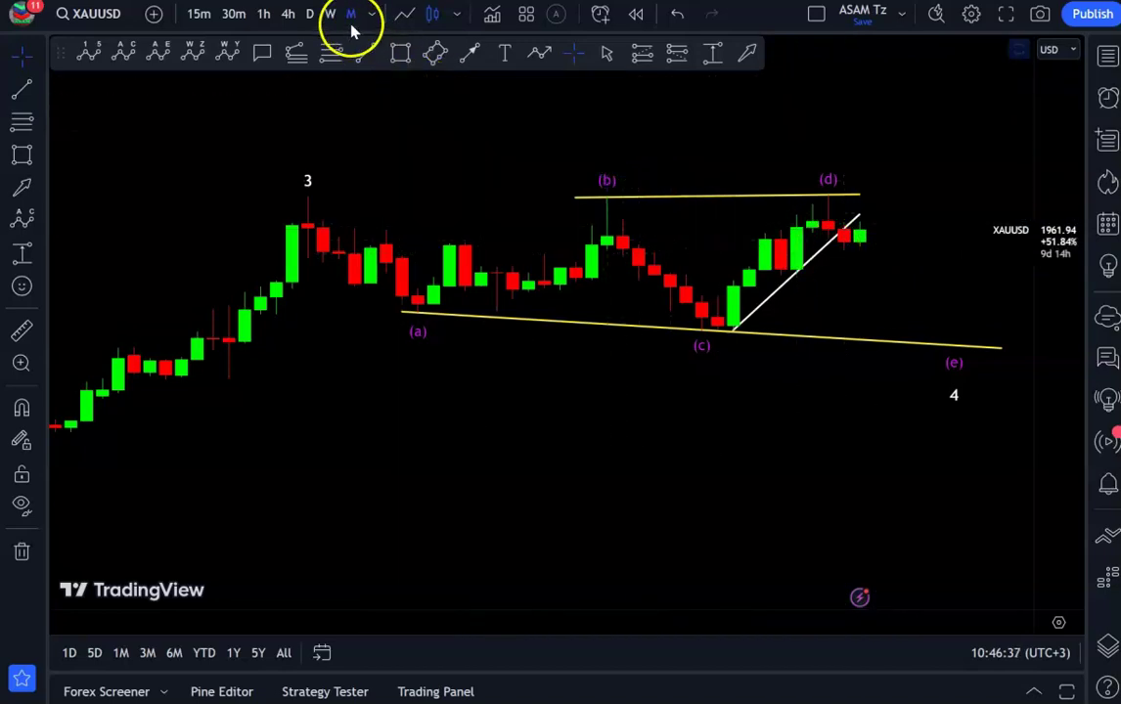
Step: Switch the chart to the weekly timeframe and rescale it to fit the wave 4 triangle after wave 3
{"action": "left_click", "coordinate": [554, 118]}
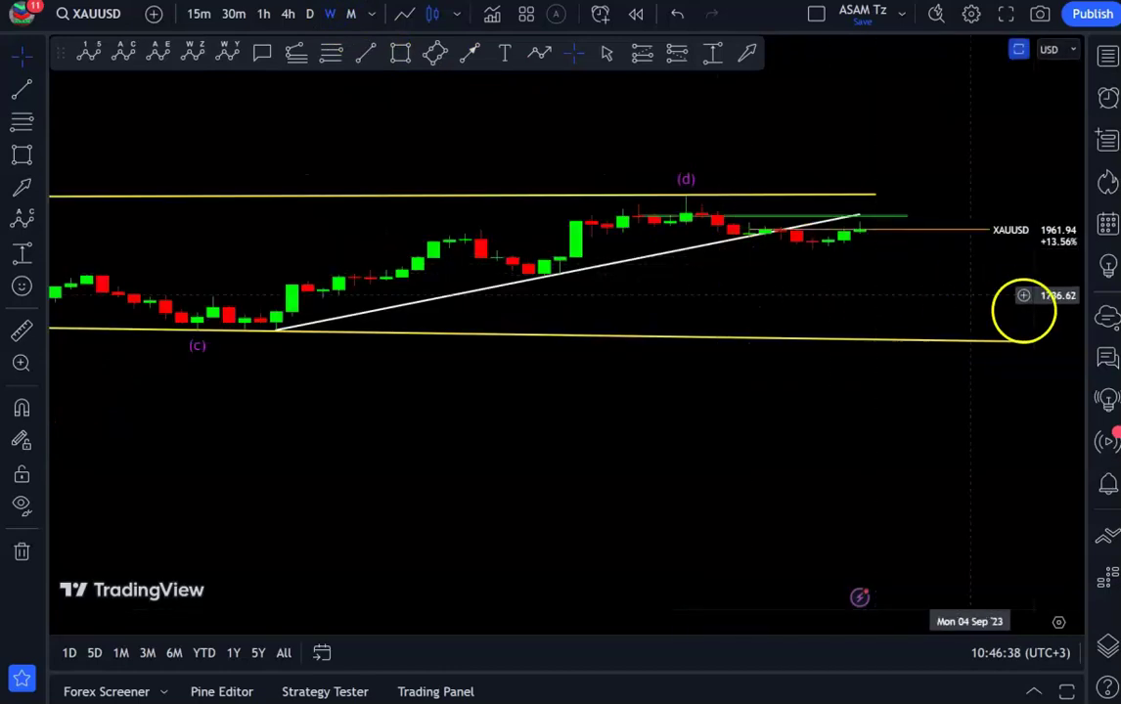
{"action": "scroll", "coordinate": [881, 310], "scroll_direction": "up", "scroll_amount": 5}
{"action": "scroll", "coordinate": [1010, 299], "scroll_direction": "down", "scroll_amount": 3}
{"action": "left_click_drag", "start_coordinate": [1058, 235], "coordinate": [1036, 425]}
{"action": "scroll", "coordinate": [873, 438], "scroll_direction": "down", "scroll_amount": 5}
{"action": "left_click_drag", "start_coordinate": [763, 445], "coordinate": [685, 418]}
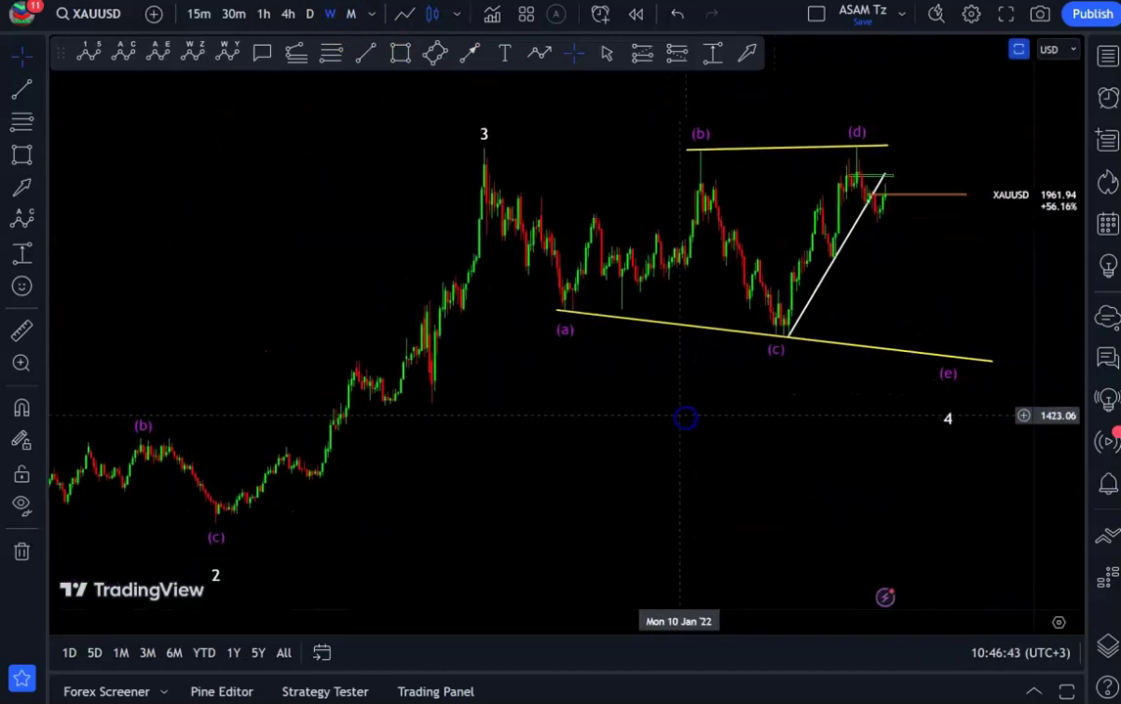
{"action": "scroll", "coordinate": [680, 416], "scroll_direction": "up", "scroll_amount": 2}
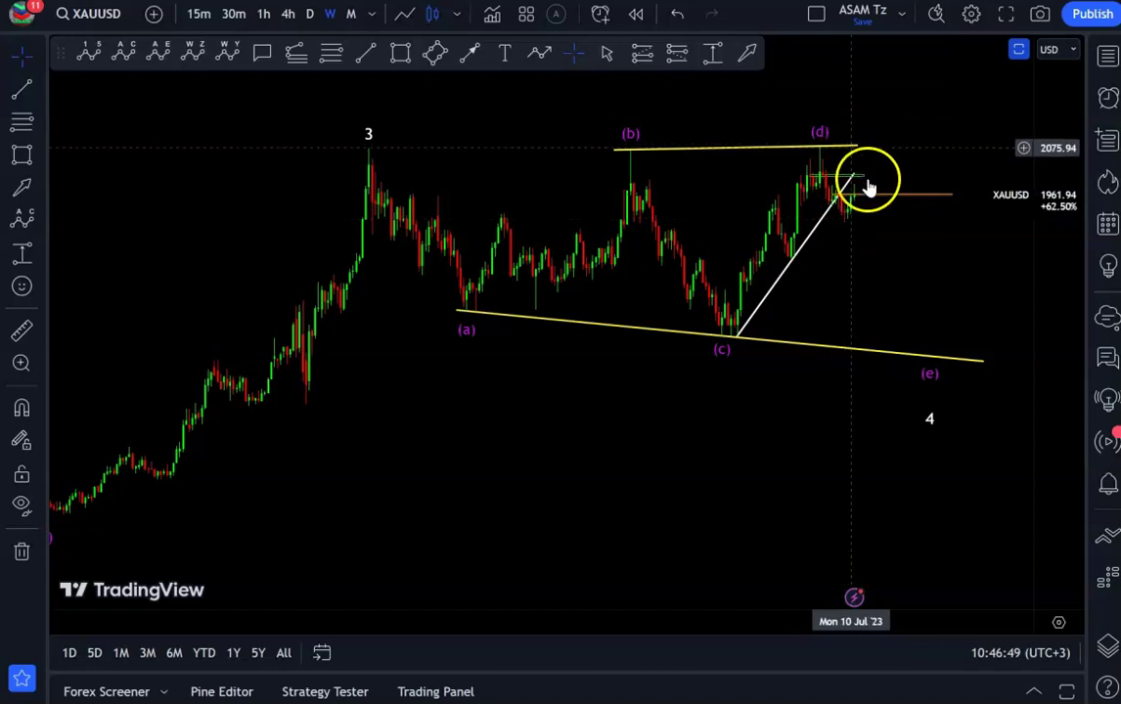
{"action": "scroll", "coordinate": [830, 212], "scroll_direction": "up", "scroll_amount": 1}
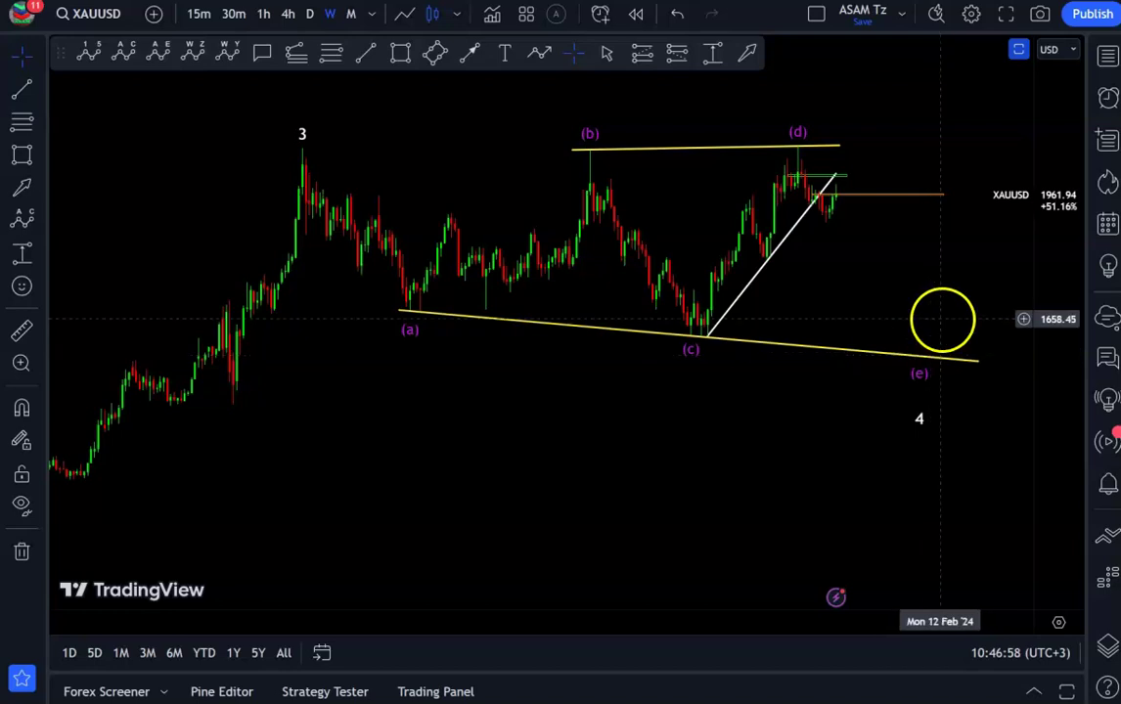
Step: Shift the orange horizontal zone back in time to span 23 Jan '23 to 16 Oct '23, and lock it
{"action": "scroll", "coordinate": [943, 318], "scroll_direction": "up", "scroll_amount": 4}
{"action": "left_click_drag", "start_coordinate": [1058, 390], "coordinate": [1056, 287]}
{"action": "left_click_drag", "start_coordinate": [911, 268], "coordinate": [921, 316]}
{"action": "left_click", "coordinate": [876, 223]}
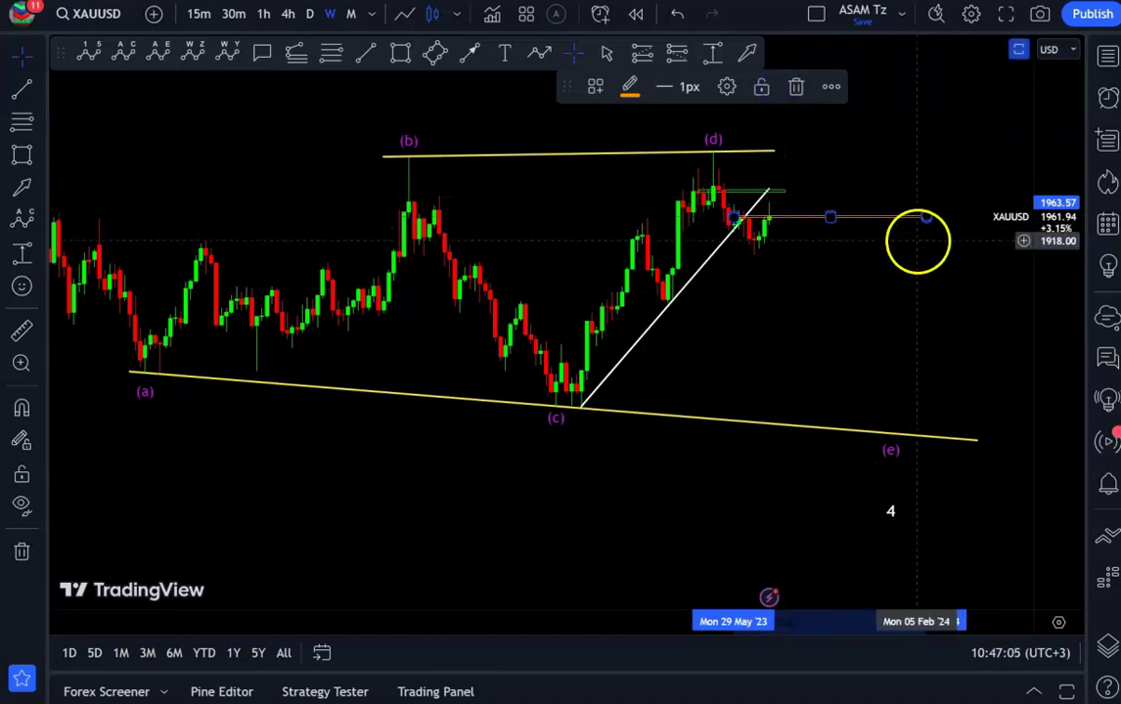
{"action": "key", "text": "Left"}
{"action": "key", "text": "Left"}
{"action": "key", "text": "Left"}
{"action": "key", "text": "Left"}
{"action": "key", "text": "Left"}
{"action": "key", "text": "Left"}
{"action": "key", "text": "Left"}
{"action": "key", "text": "Left"}
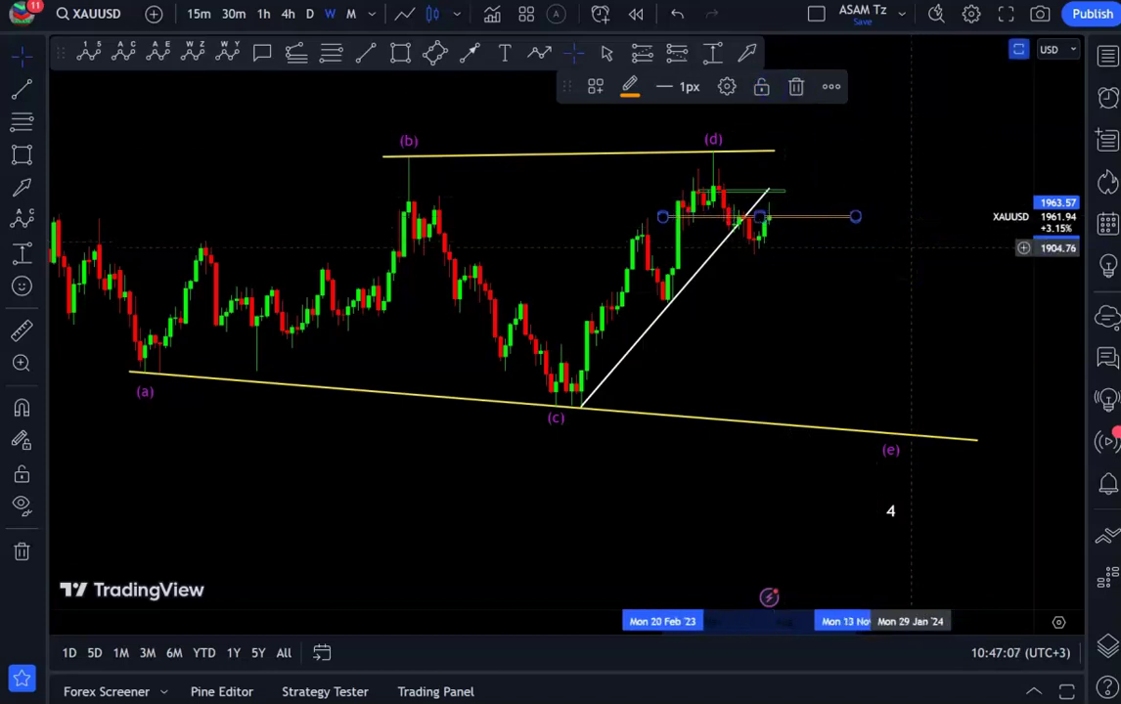
{"action": "key", "text": "Left"}
{"action": "key", "text": "Left"}
{"action": "left_click", "coordinate": [761, 88]}
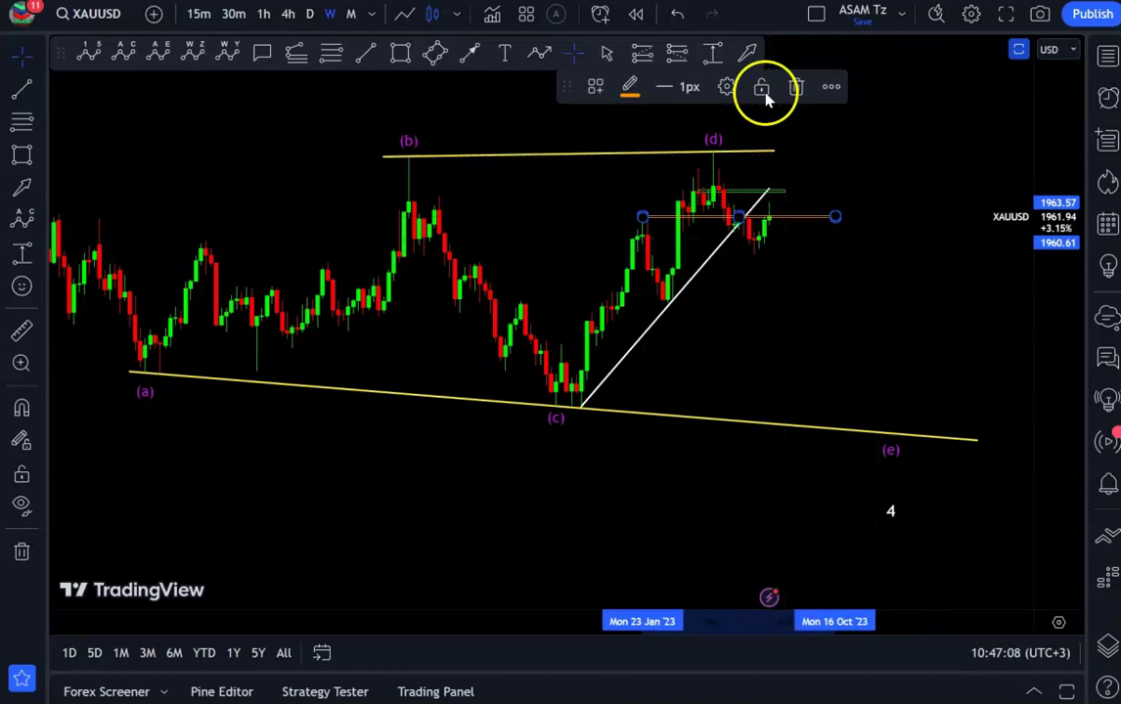
{"action": "left_click", "coordinate": [848, 314]}
Step: Examine the latest weekly candles against the locked orange zone and the white trendline from (c)
{"action": "scroll", "coordinate": [956, 308], "scroll_direction": "up", "scroll_amount": 5}
{"action": "left_click_drag", "start_coordinate": [1061, 399], "coordinate": [1058, 357]}
{"action": "left_click_drag", "start_coordinate": [755, 243], "coordinate": [929, 307]}
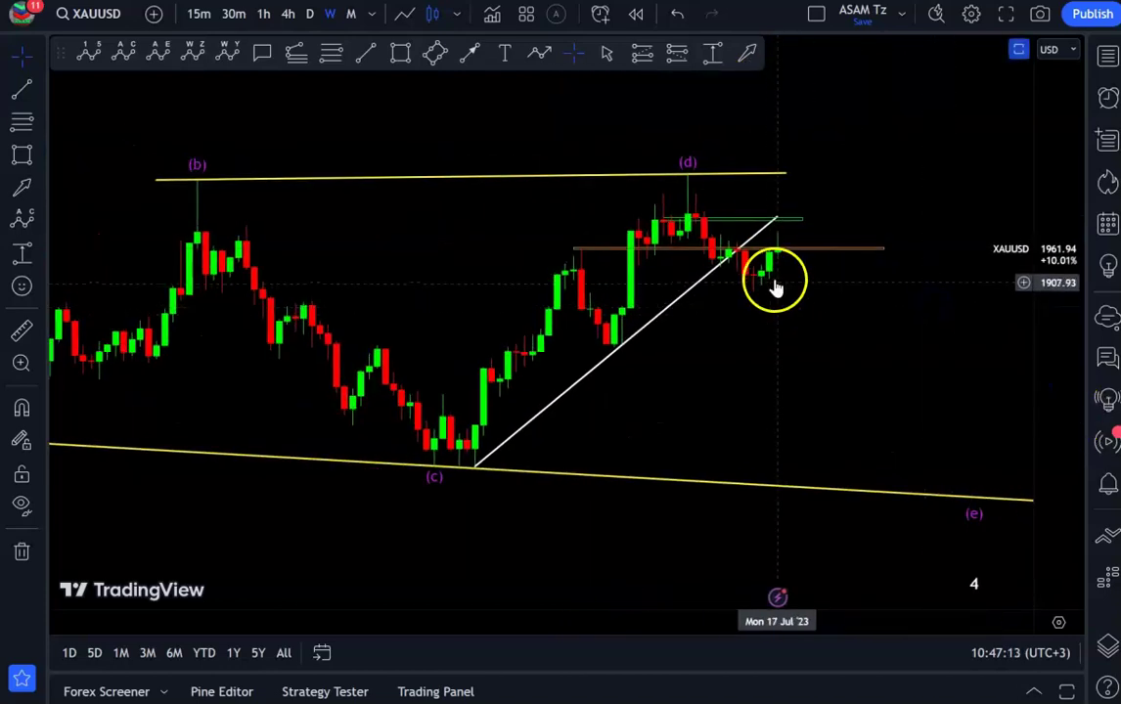
{"action": "left_click", "coordinate": [822, 256]}
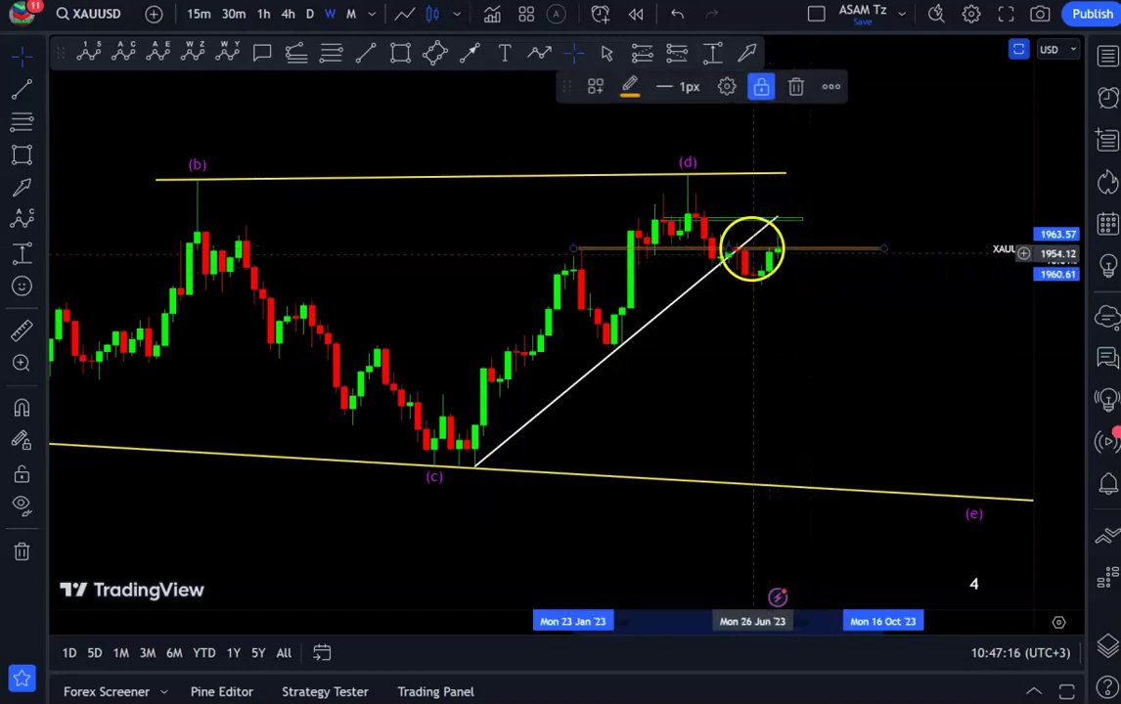
{"action": "left_click", "coordinate": [846, 281]}
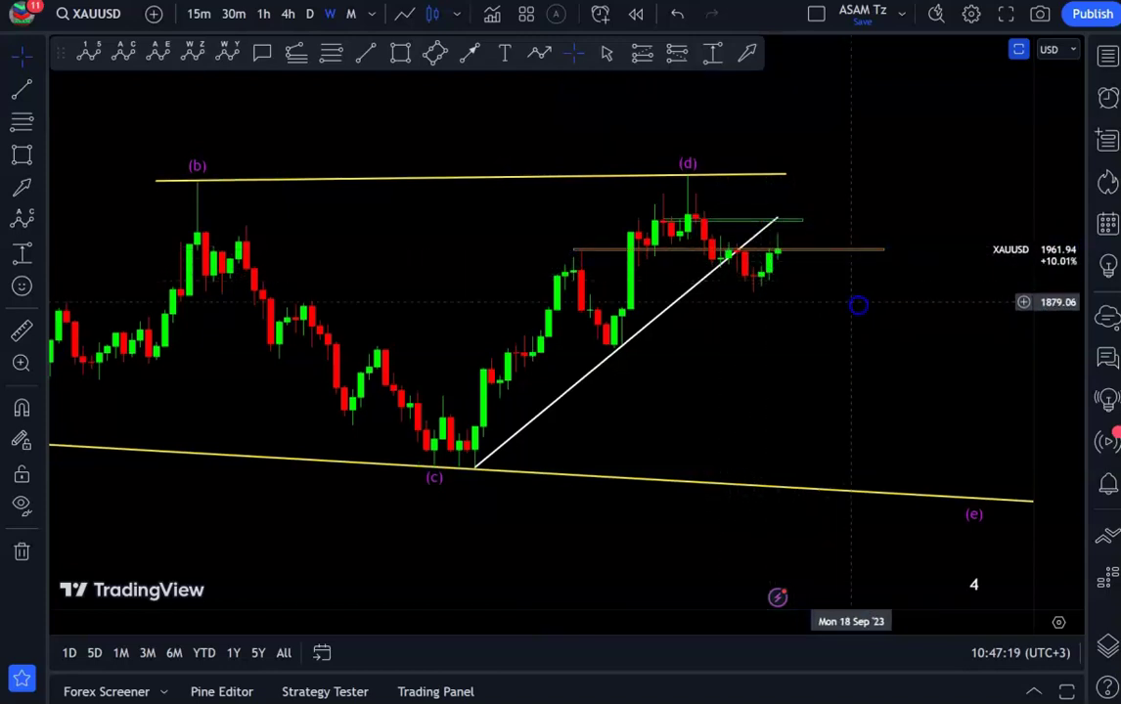
{"action": "left_click_drag", "start_coordinate": [866, 306], "coordinate": [900, 323]}
{"action": "scroll", "coordinate": [879, 333], "scroll_direction": "up", "scroll_amount": 1}
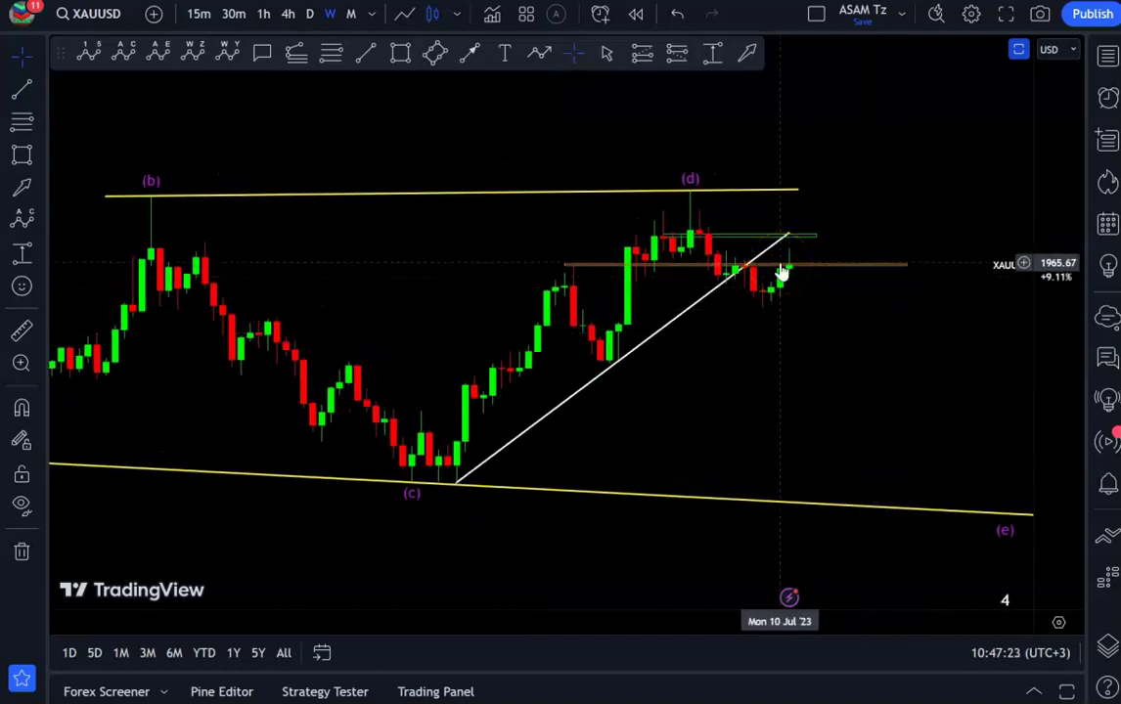
{"action": "left_click", "coordinate": [654, 333]}
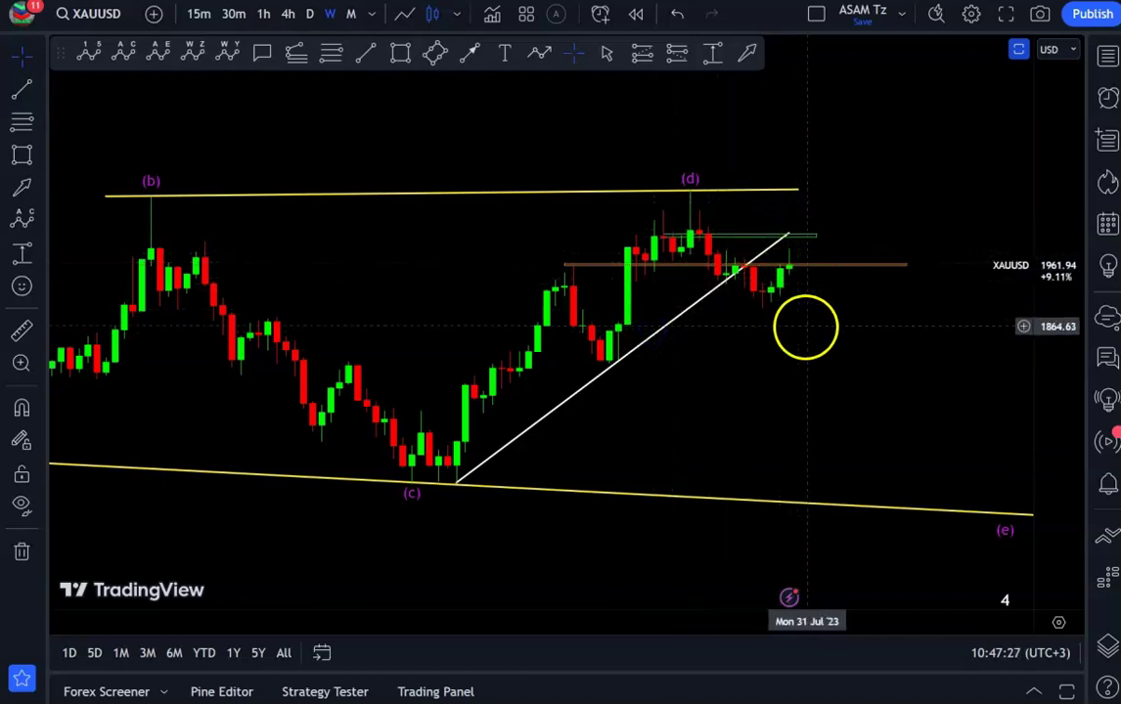
Step: Inspect up close the weekly break below the white trendline and the retest of the orange zone after wave (d)
{"action": "scroll", "coordinate": [806, 327], "scroll_direction": "up", "scroll_amount": 2}
{"action": "left_click", "coordinate": [784, 349]}
{"action": "left_click_drag", "start_coordinate": [783, 349], "coordinate": [838, 355]}
{"action": "scroll", "coordinate": [838, 354], "scroll_direction": "up", "scroll_amount": 2}
{"action": "left_click", "coordinate": [978, 406]}
{"action": "left_click", "coordinate": [770, 263]}
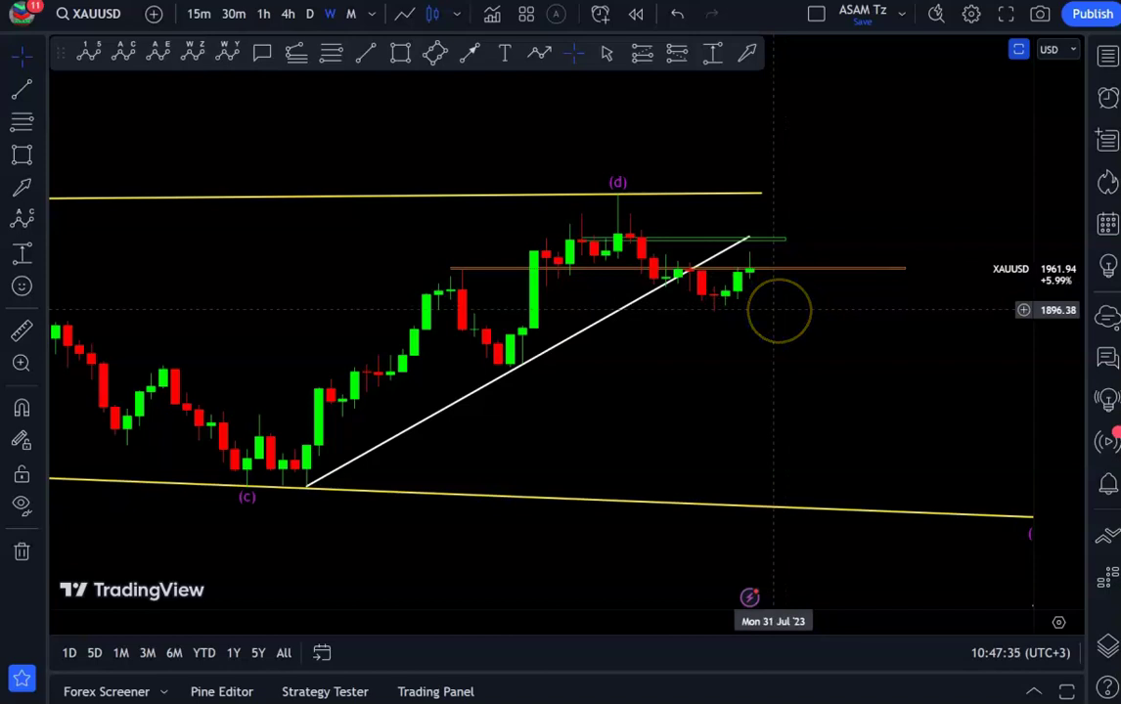
{"action": "left_click", "coordinate": [753, 280]}
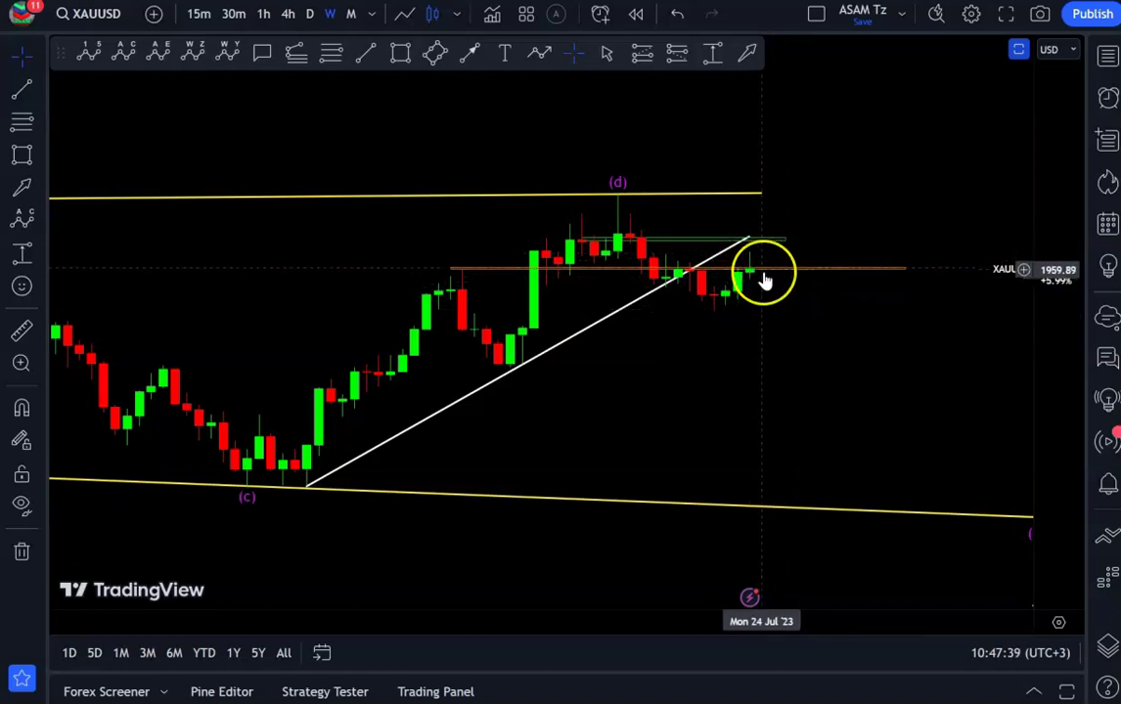
{"action": "left_click_drag", "start_coordinate": [770, 288], "coordinate": [803, 329]}
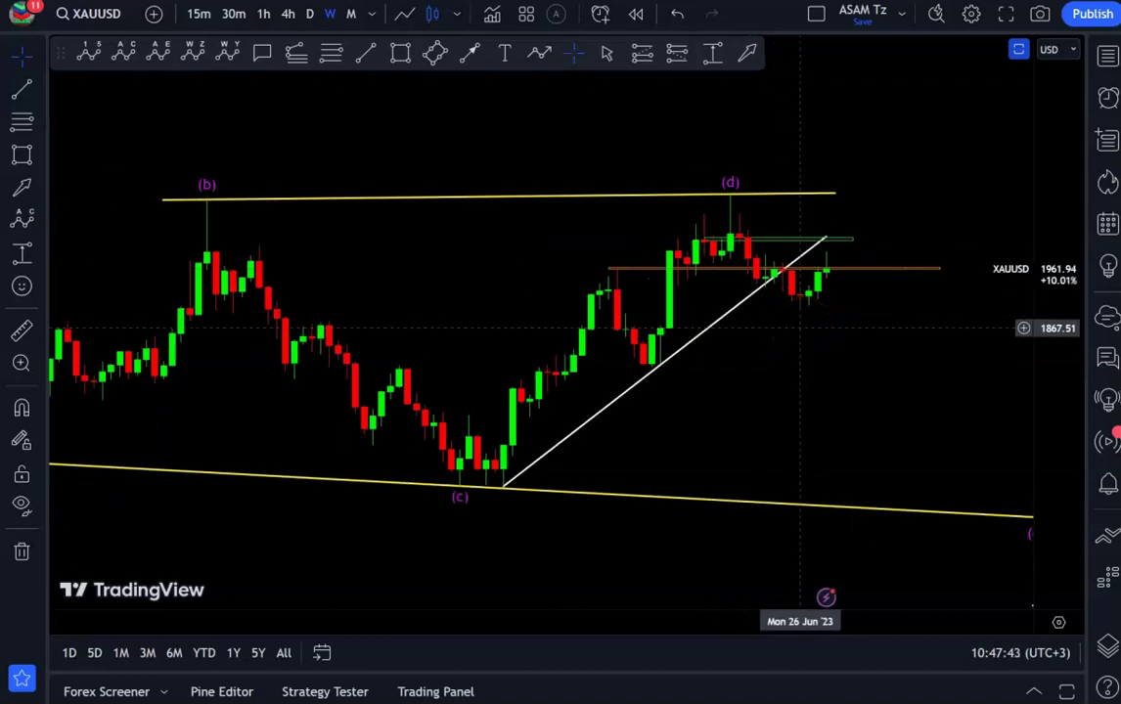
{"action": "scroll", "coordinate": [800, 328], "scroll_direction": "up", "scroll_amount": 1}
{"action": "left_click_drag", "start_coordinate": [797, 362], "coordinate": [851, 355]}
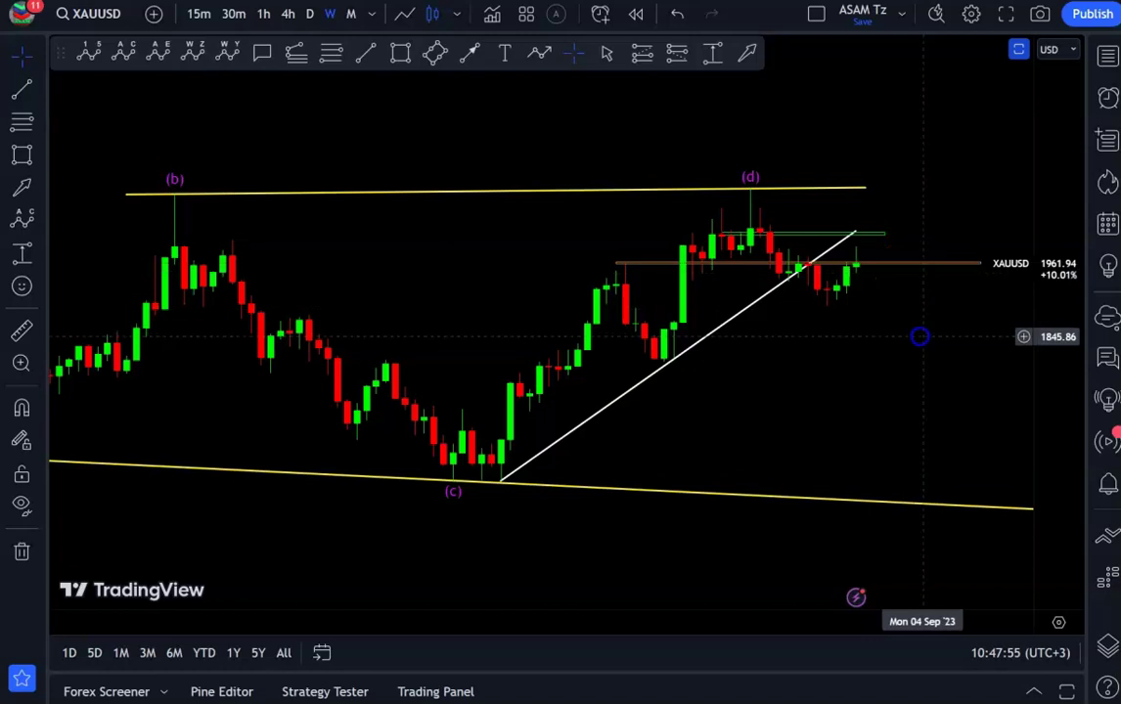
Step: Review the whole weekly wave 4 triangle (a)–(e) together with the preceding rise to wave 3
{"action": "scroll", "coordinate": [918, 336], "scroll_direction": "down", "scroll_amount": 3}
{"action": "left_click_drag", "start_coordinate": [1060, 158], "coordinate": [1060, 209]}
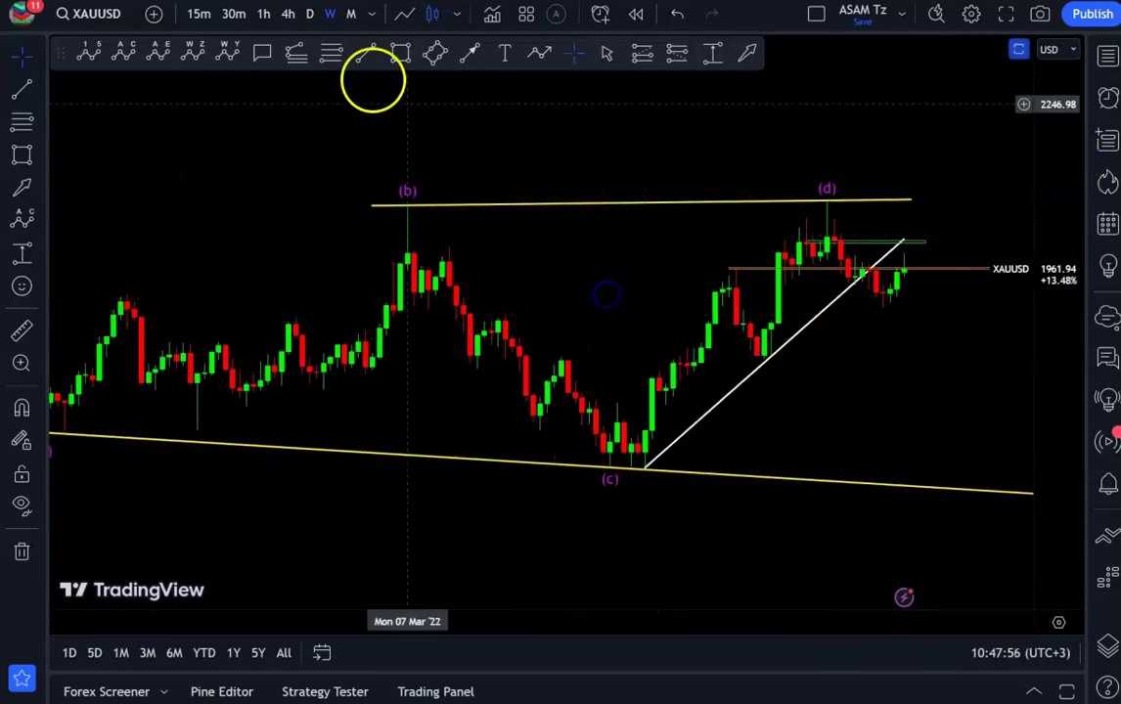
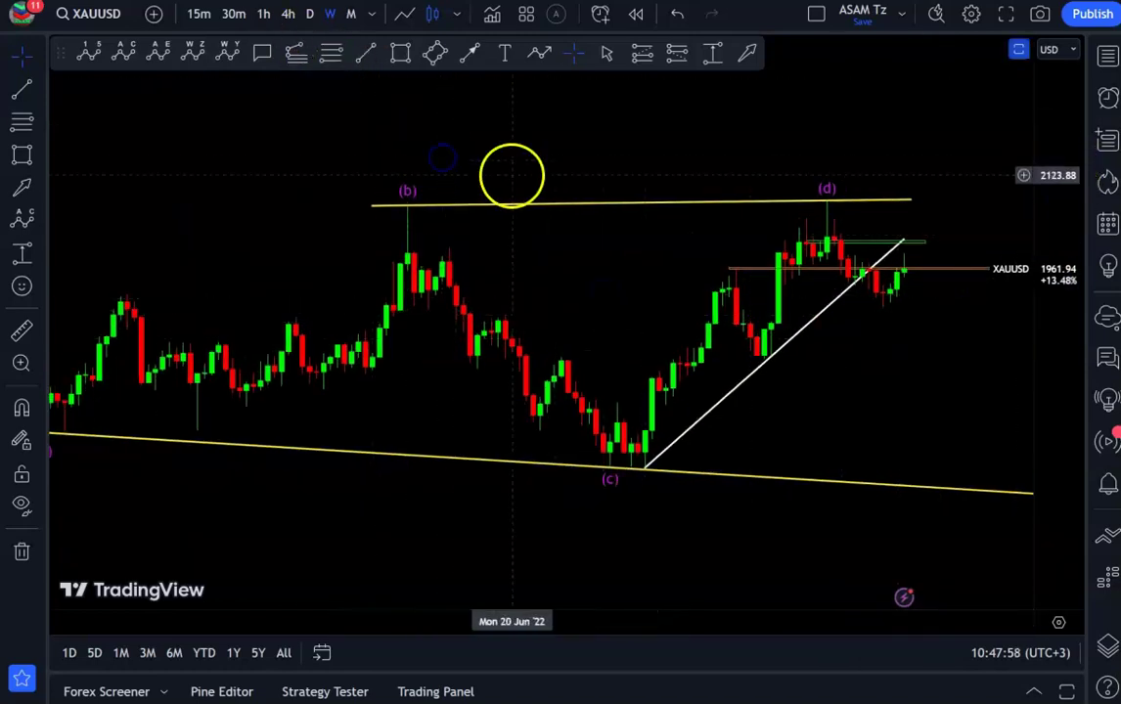
{"action": "scroll", "coordinate": [586, 166], "scroll_direction": "down", "scroll_amount": 3}
{"action": "left_click_drag", "start_coordinate": [1064, 164], "coordinate": [1064, 234]}
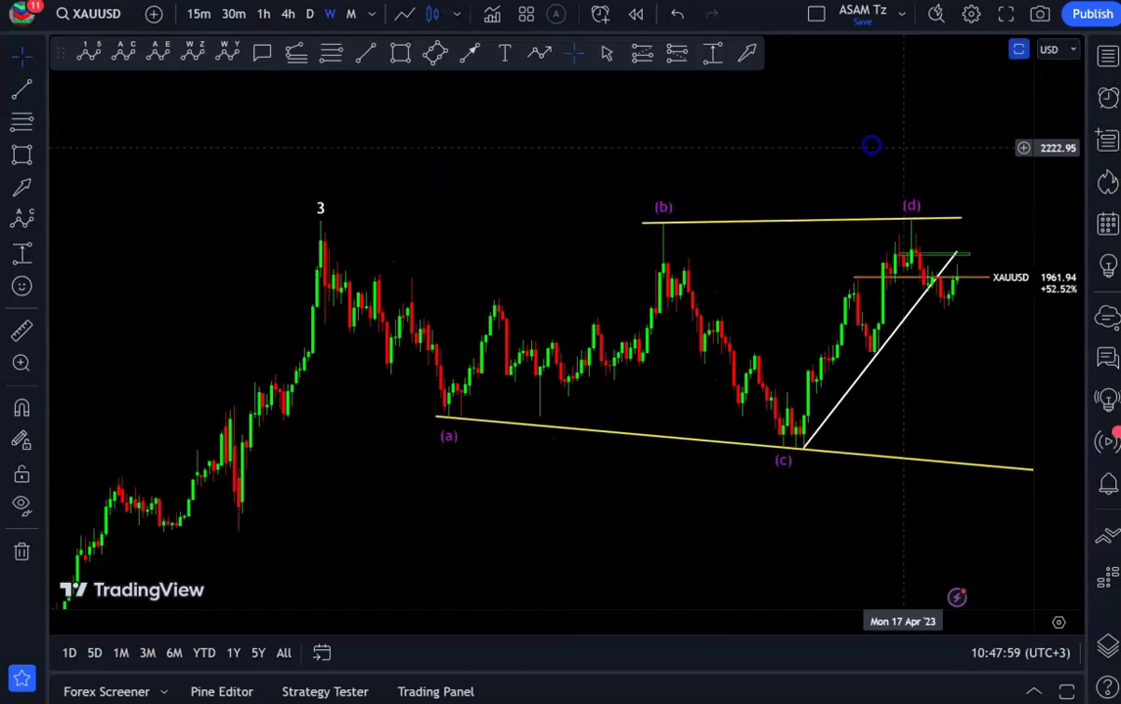
{"action": "left_click_drag", "start_coordinate": [886, 147], "coordinate": [851, 138]}
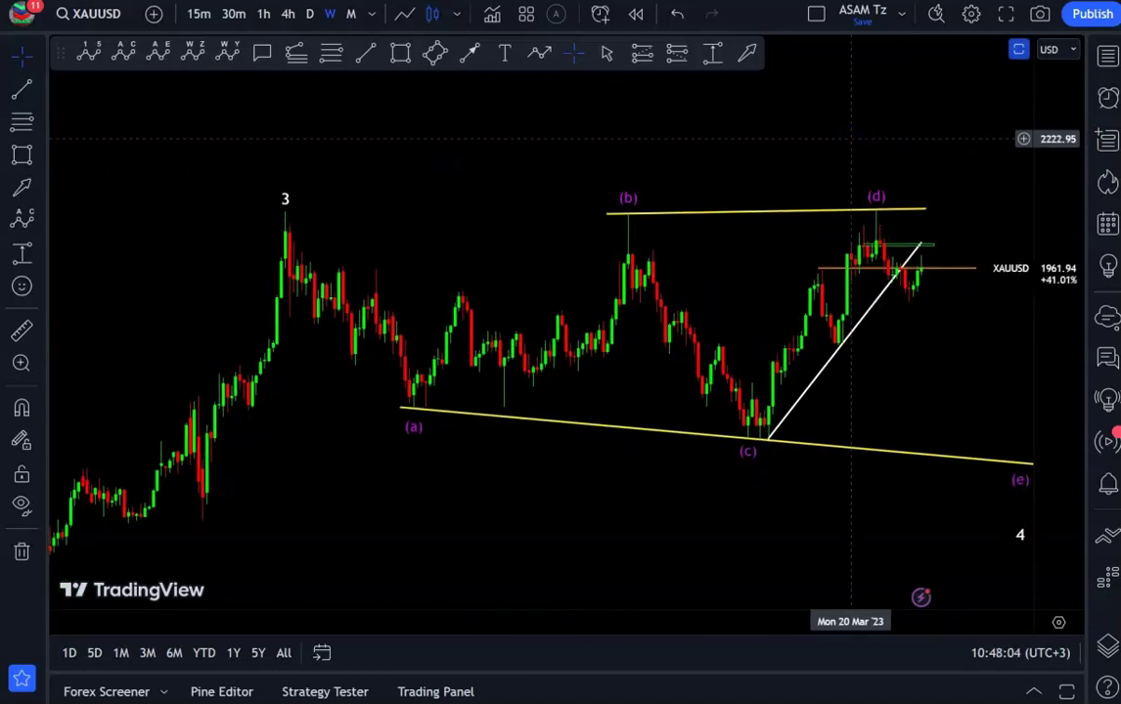
{"action": "left_click_drag", "start_coordinate": [835, 143], "coordinate": [1048, 175]}
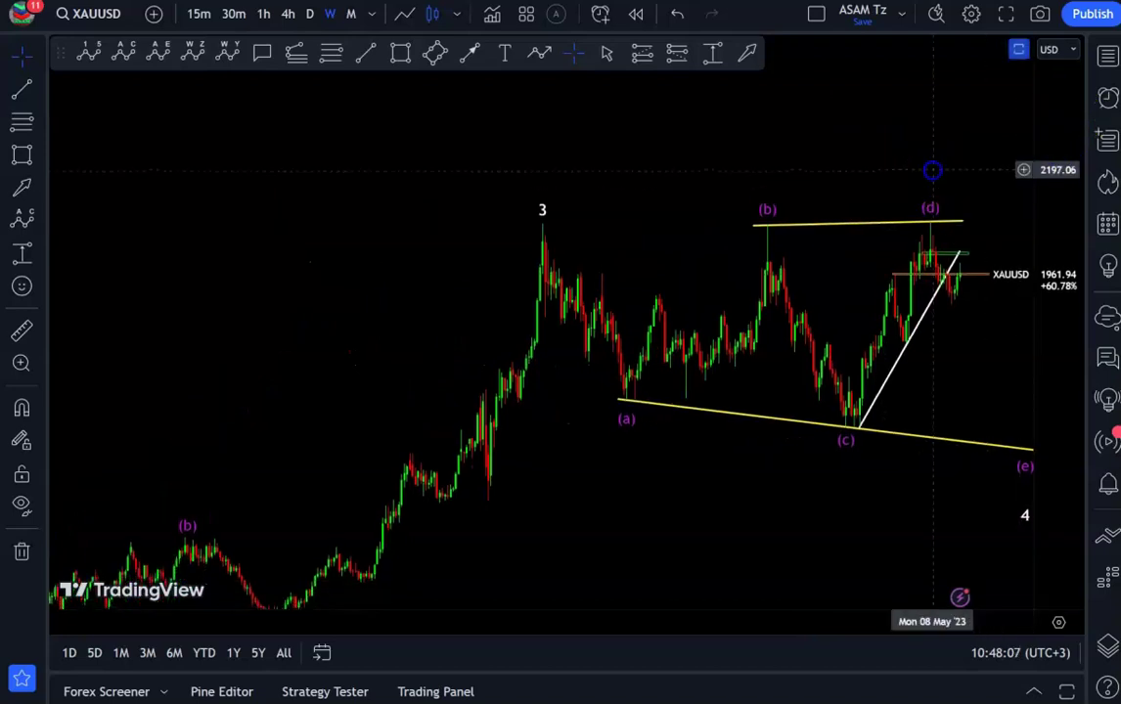
{"action": "left_click_drag", "start_coordinate": [932, 170], "coordinate": [901, 152]}
{"action": "scroll", "coordinate": [900, 151], "scroll_direction": "up", "scroll_amount": 2}
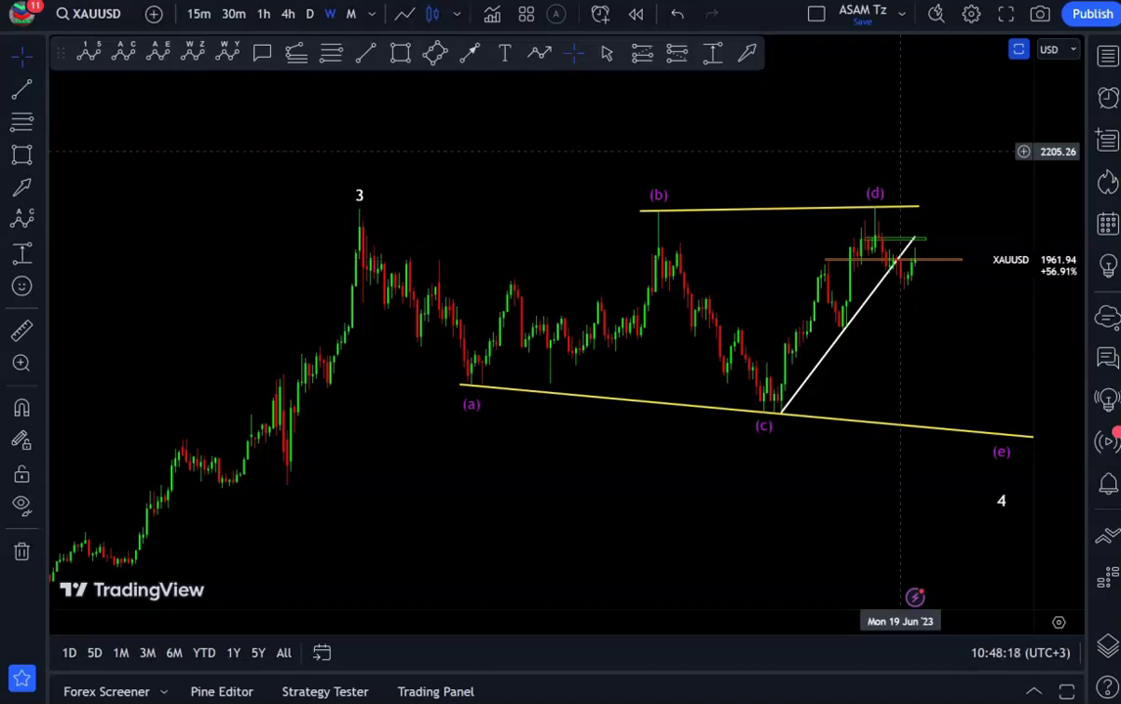
{"action": "left_click_drag", "start_coordinate": [1069, 111], "coordinate": [1069, 172]}
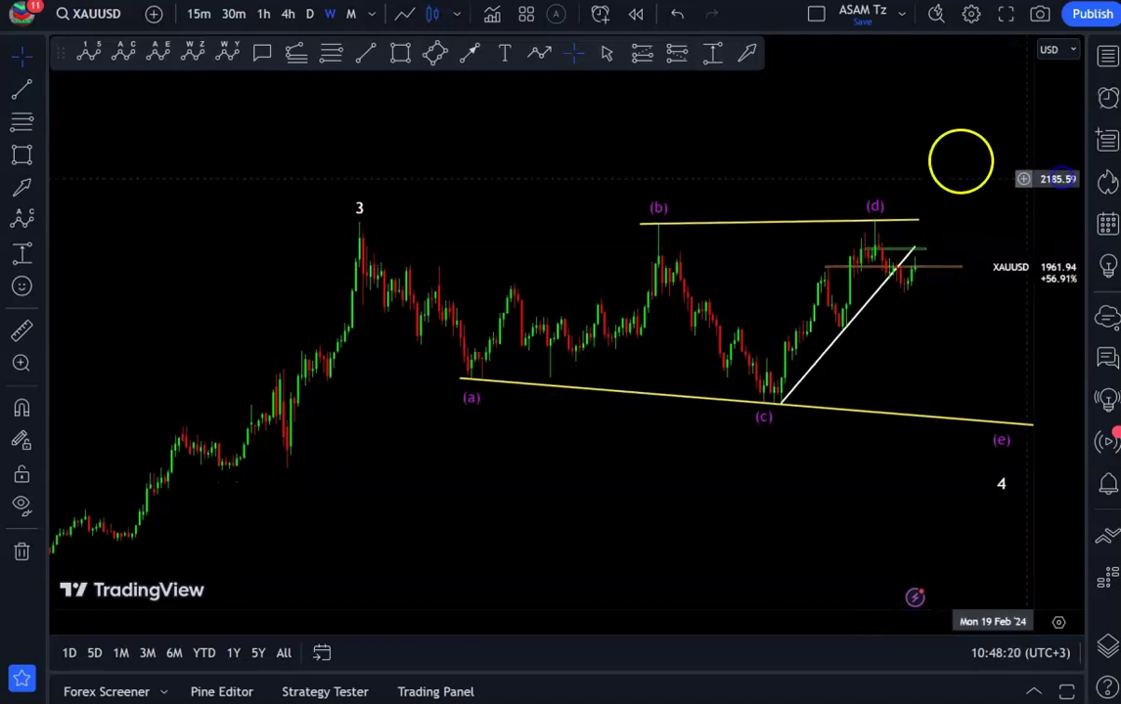
{"action": "left_click_drag", "start_coordinate": [958, 147], "coordinate": [958, 144]}
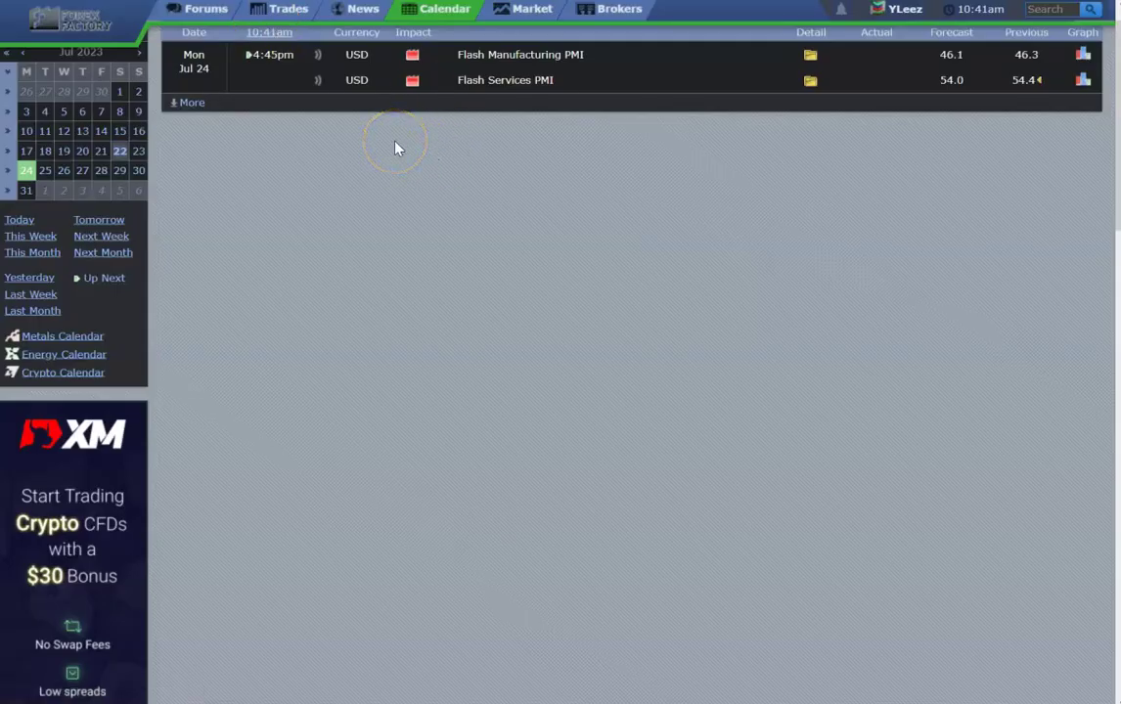
Step: Switch to the Forex Factory calendar and expand it beyond the Monday 24 July USD events
{"action": "left_click", "coordinate": [201, 105]}
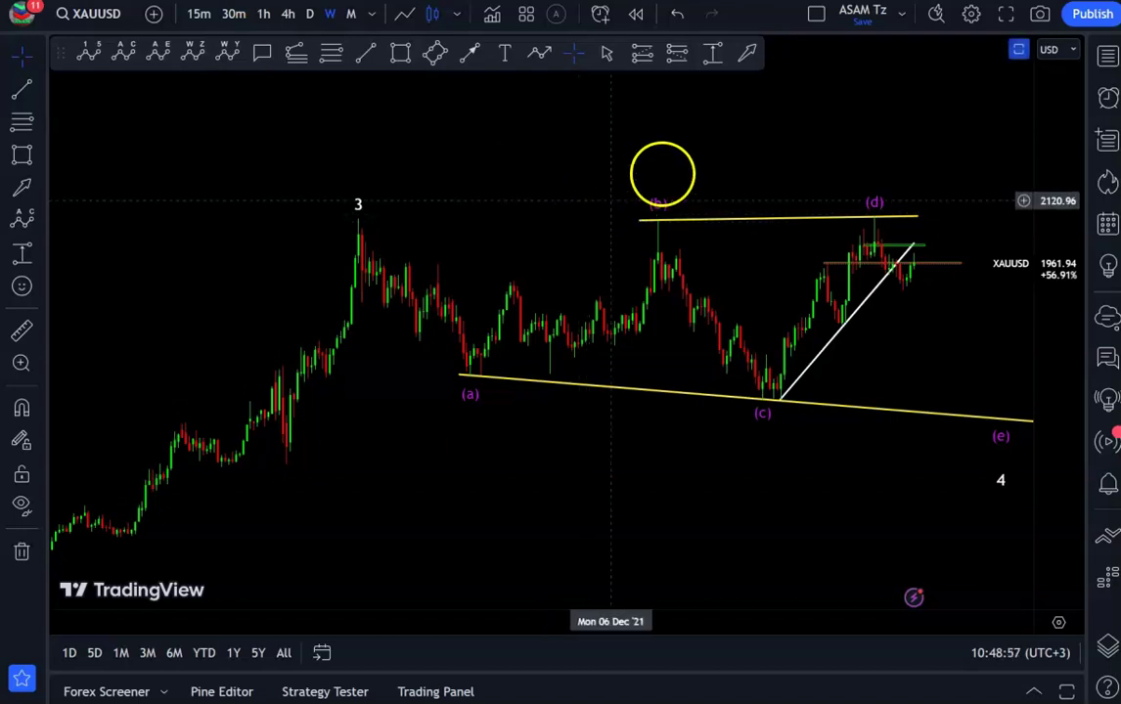
Step: Return to the XAUUSD chart in TradingView, switch it to the daily timeframe and rescale it to fit the i–v and (i)–(v) counts
{"action": "scroll", "coordinate": [660, 172], "scroll_direction": "down", "scroll_amount": 2}
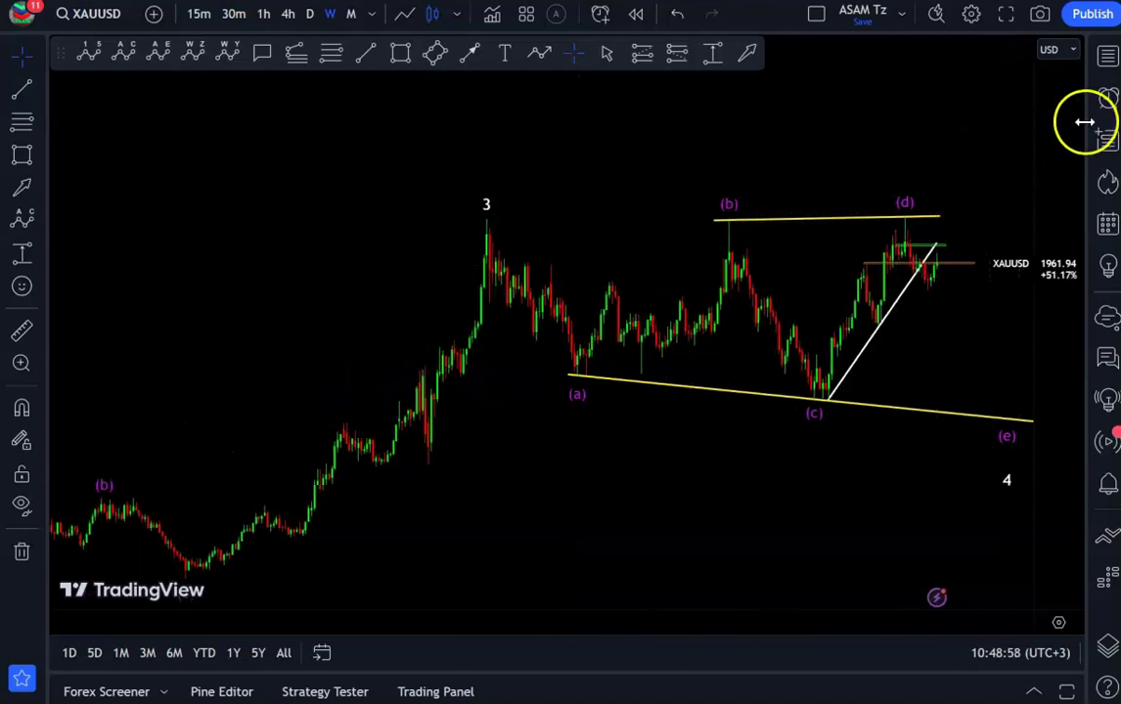
{"action": "left_click_drag", "start_coordinate": [1082, 122], "coordinate": [1078, 223]}
{"action": "left_click_drag", "start_coordinate": [945, 185], "coordinate": [930, 166]}
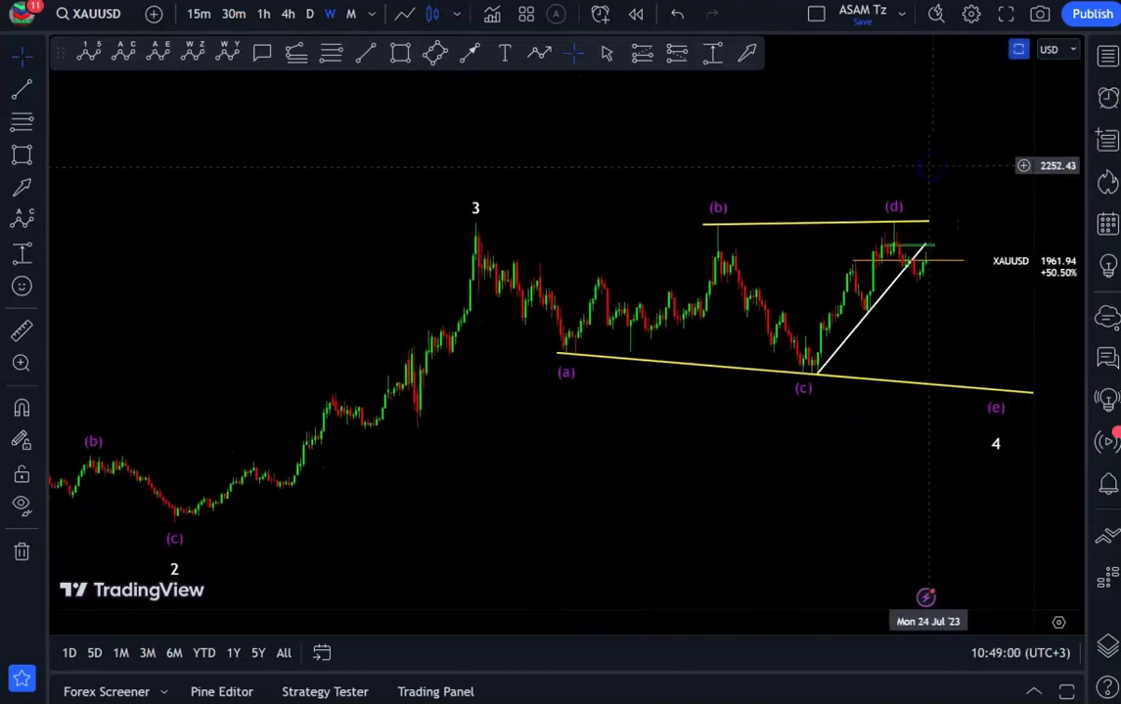
{"action": "left_click", "coordinate": [309, 14]}
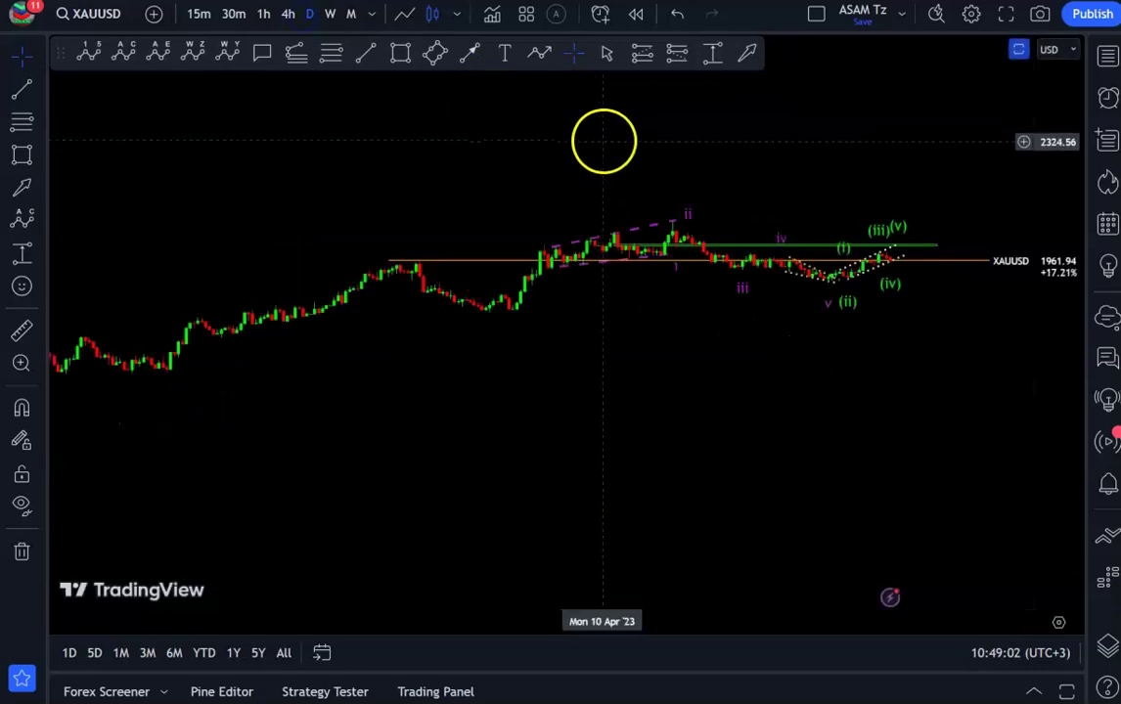
{"action": "scroll", "coordinate": [973, 252], "scroll_direction": "down", "scroll_amount": 4}
{"action": "double_click", "coordinate": [1057, 281]}
{"action": "scroll", "coordinate": [1007, 288], "scroll_direction": "up", "scroll_amount": 4}
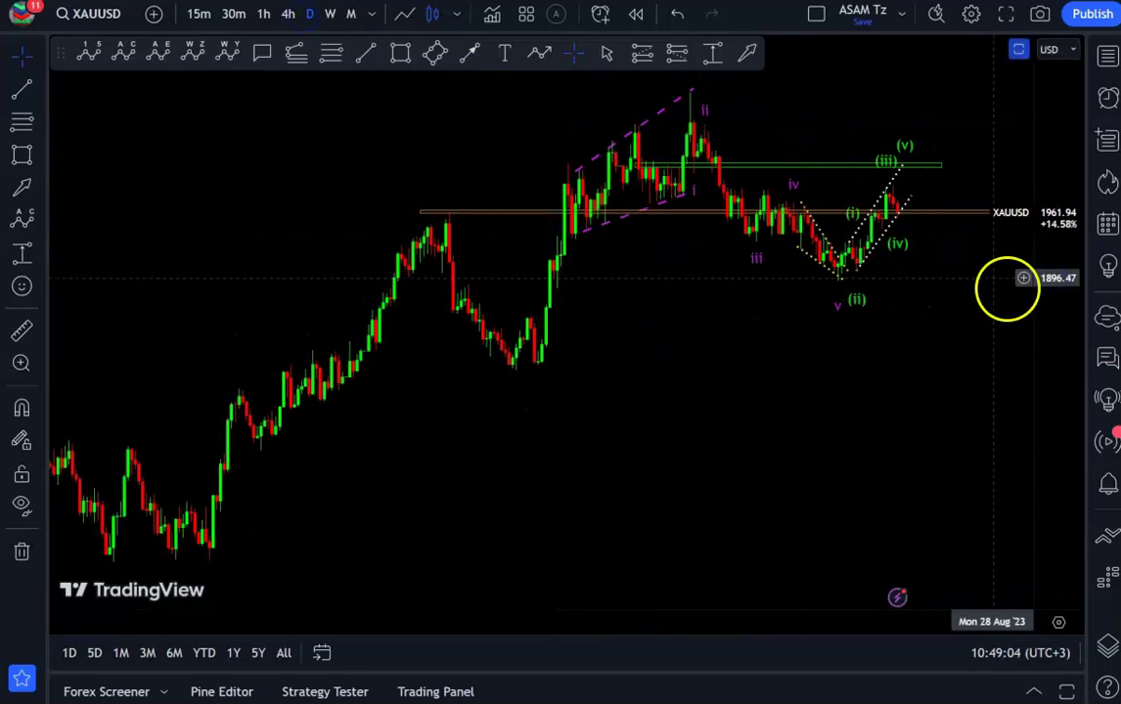
{"action": "scroll", "coordinate": [999, 282], "scroll_direction": "up", "scroll_amount": 5}
{"action": "left_click_drag", "start_coordinate": [1070, 272], "coordinate": [911, 395]}
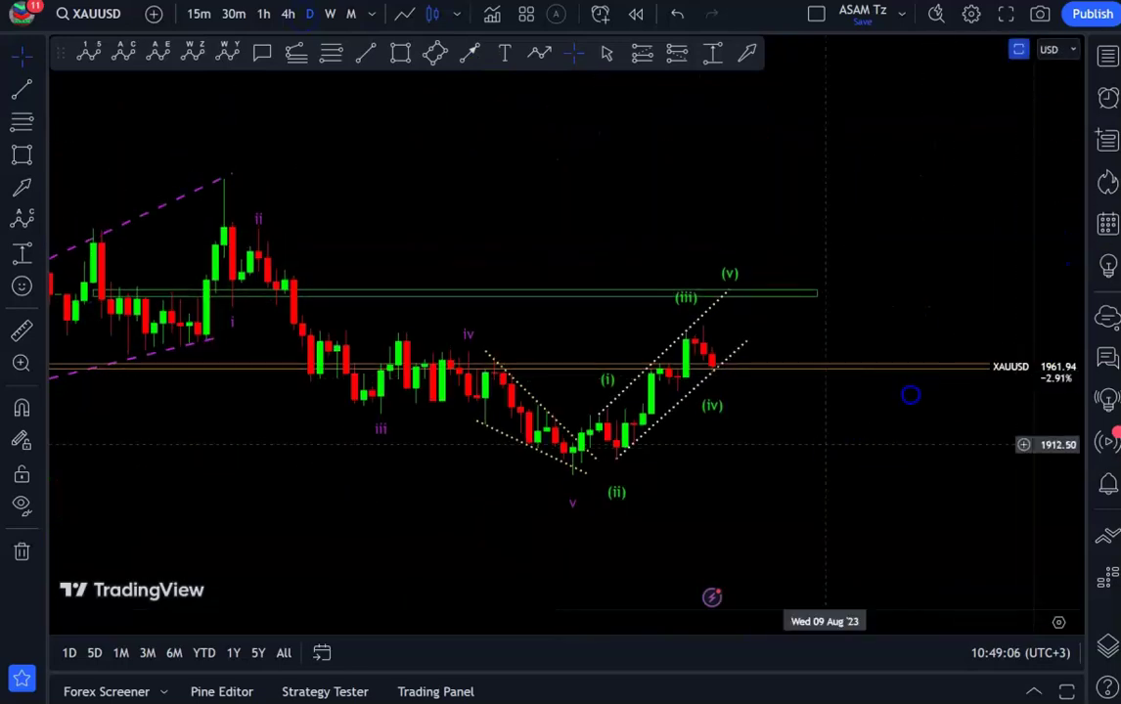
{"action": "left_click_drag", "start_coordinate": [825, 444], "coordinate": [910, 391]}
{"action": "scroll", "coordinate": [915, 383], "scroll_direction": "down", "scroll_amount": 4}
{"action": "scroll", "coordinate": [915, 381], "scroll_direction": "up", "scroll_amount": 3}
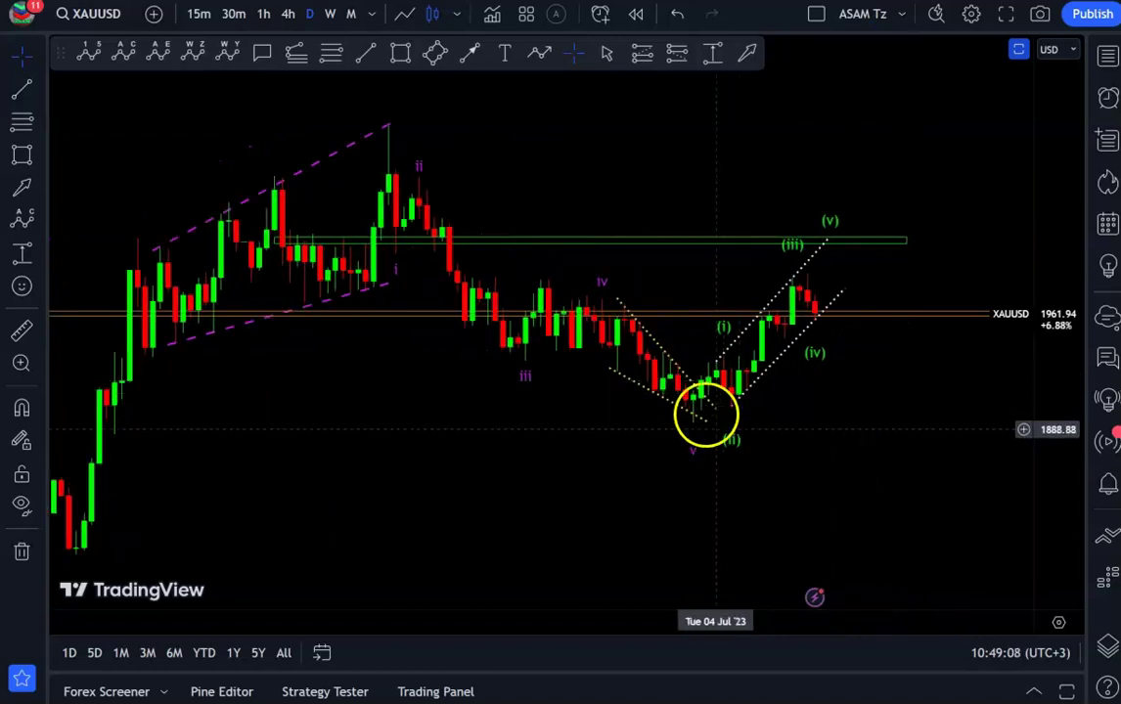
Step: Examine the daily (i)–(v) count in its dotted rising channel against the green zone near wave (v)
{"action": "scroll", "coordinate": [847, 307], "scroll_direction": "up", "scroll_amount": 3}
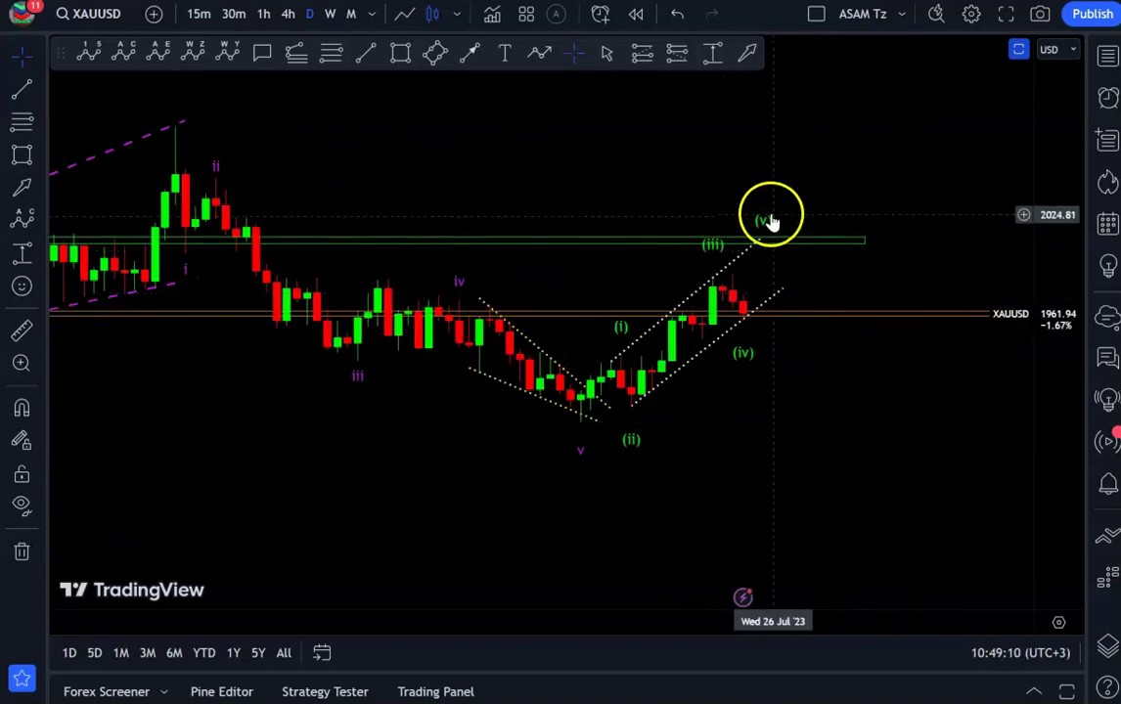
{"action": "scroll", "coordinate": [883, 167], "scroll_direction": "down", "scroll_amount": 3}
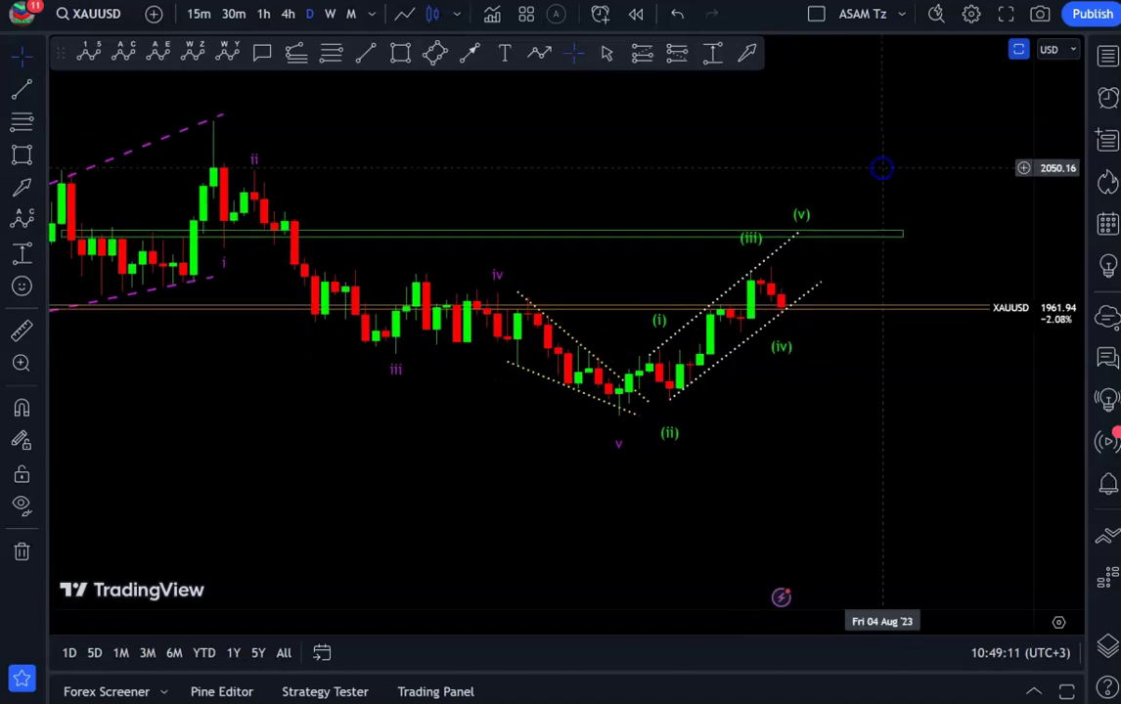
{"action": "left_click_drag", "start_coordinate": [1061, 170], "coordinate": [1057, 197]}
{"action": "left_click_drag", "start_coordinate": [916, 410], "coordinate": [942, 403]}
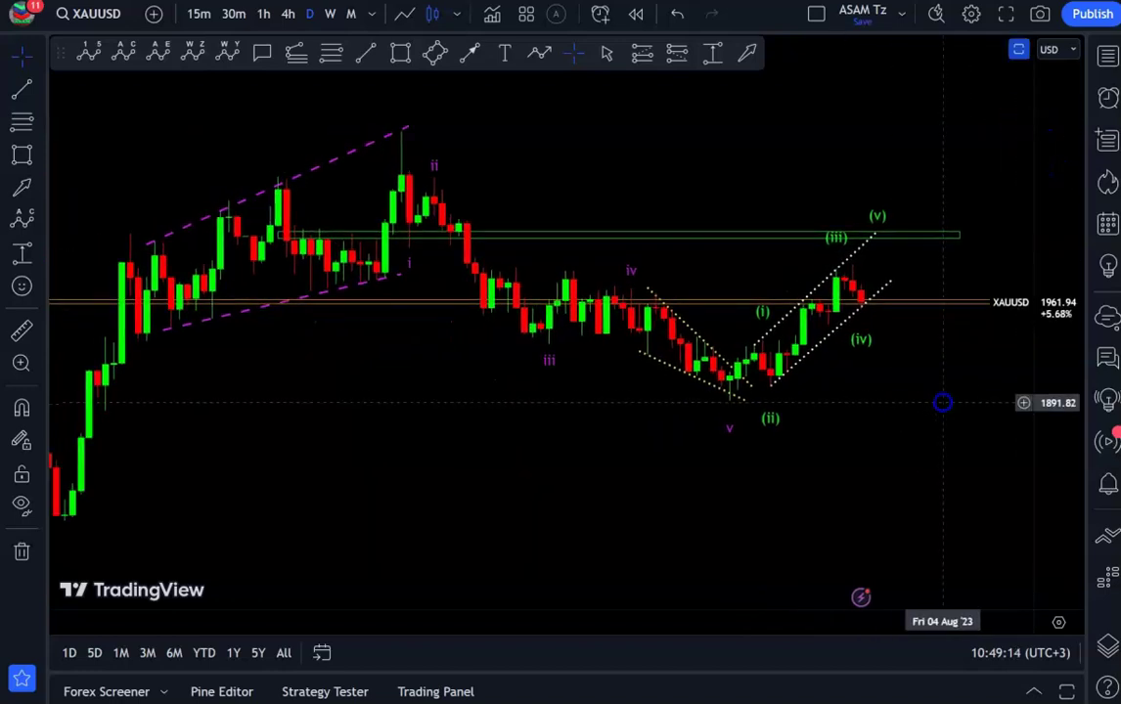
{"action": "scroll", "coordinate": [934, 389], "scroll_direction": "up", "scroll_amount": 2}
{"action": "scroll", "coordinate": [934, 389], "scroll_direction": "up", "scroll_amount": 1}
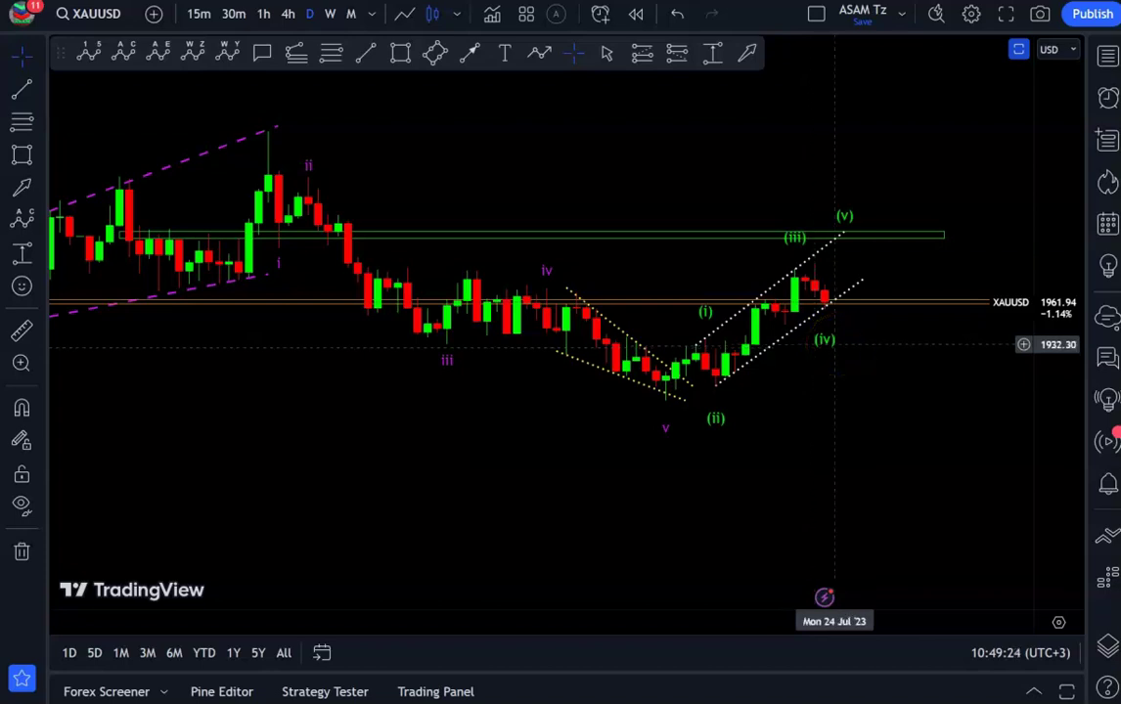
Step: Inspect the daily candles around wave (iv) where the orange zone meets the lower line of the dotted channel
{"action": "scroll", "coordinate": [834, 344], "scroll_direction": "up", "scroll_amount": 2}
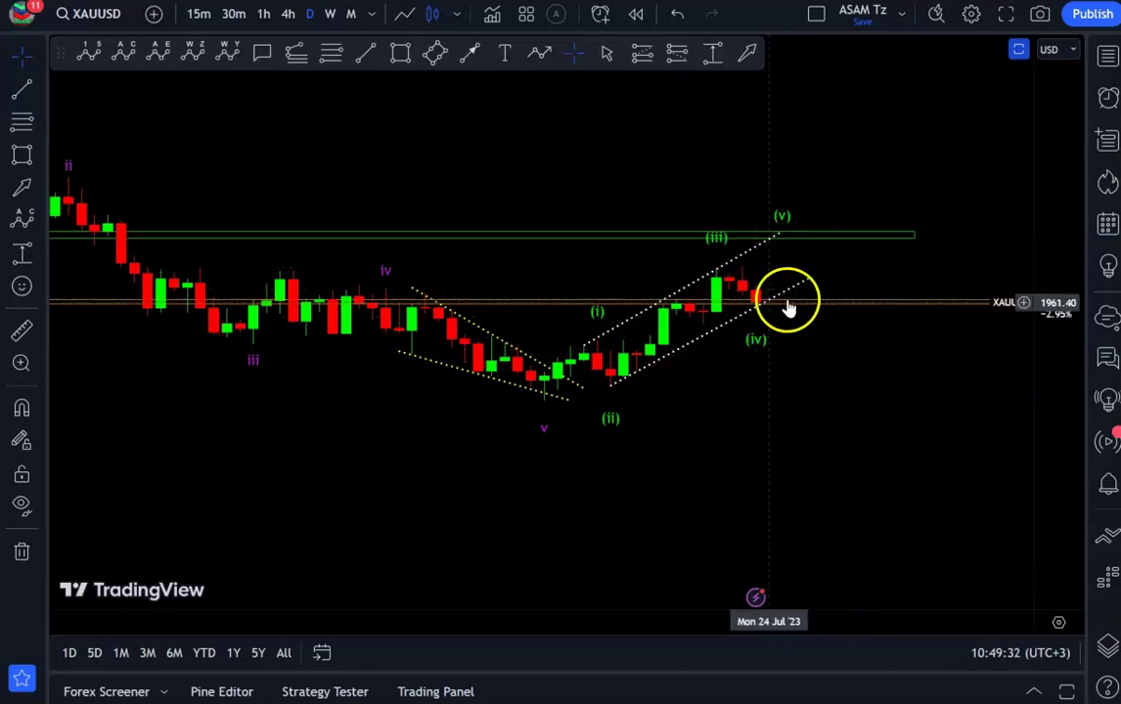
{"action": "left_click", "coordinate": [860, 307]}
{"action": "left_click", "coordinate": [836, 365]}
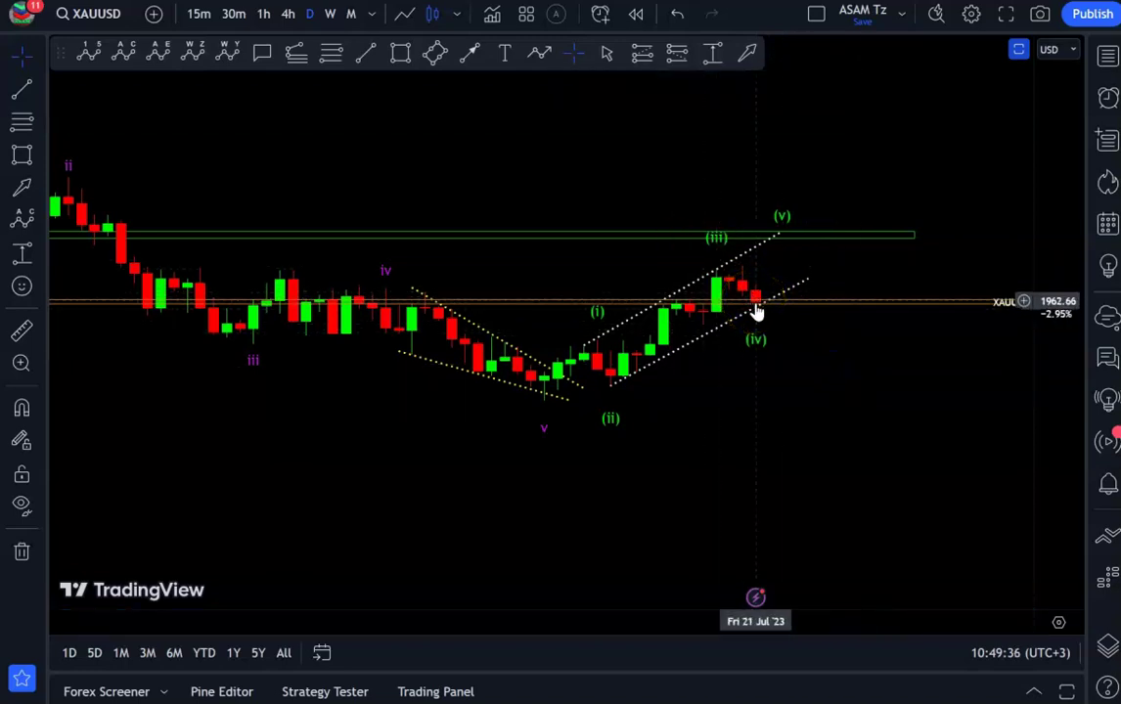
{"action": "left_click", "coordinate": [569, 308]}
{"action": "left_click", "coordinate": [719, 323]}
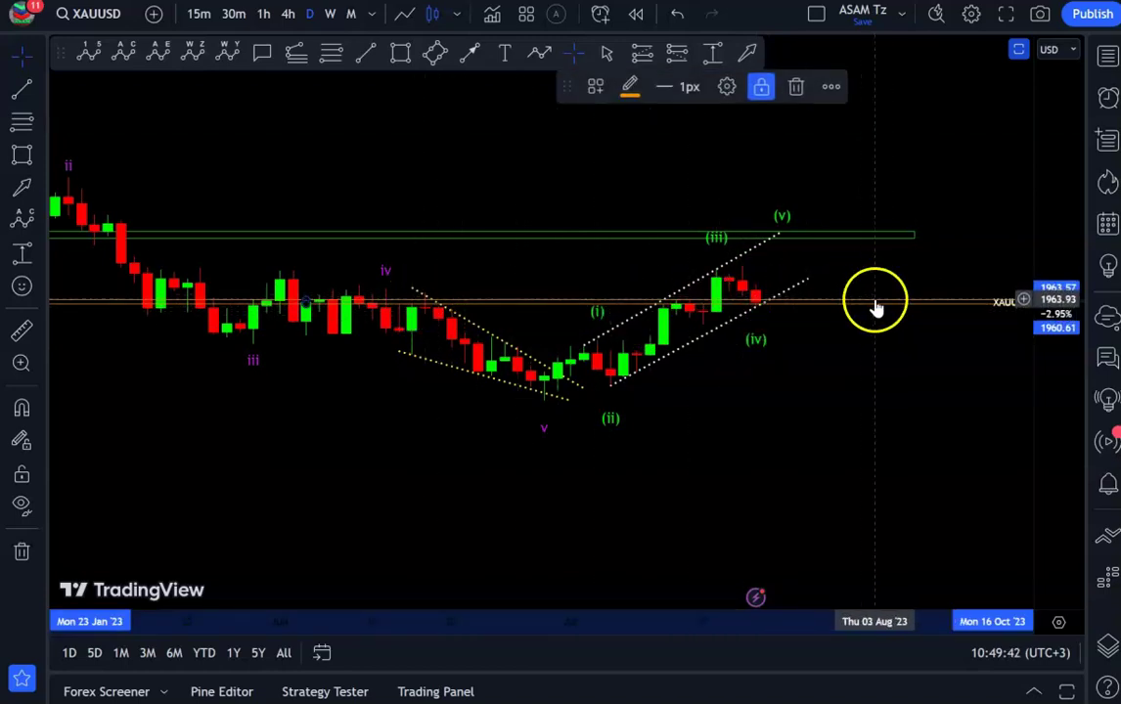
{"action": "left_click", "coordinate": [883, 378]}
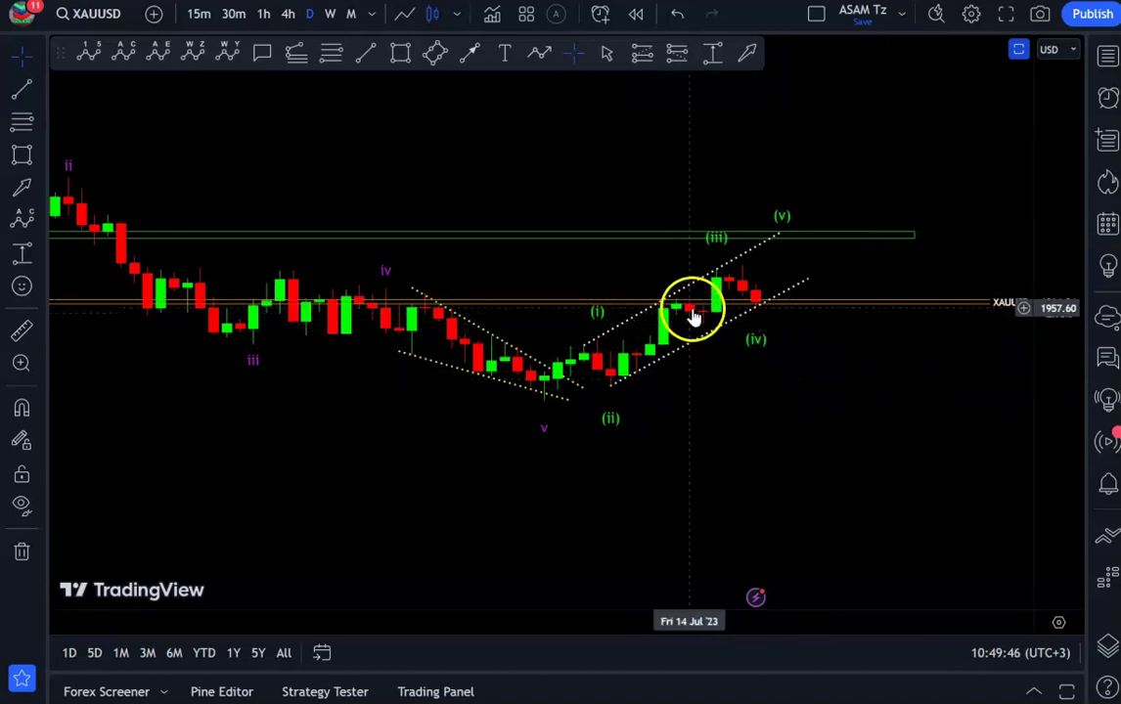
Step: Examine the daily candles from wave (iii) to wave (iv) against the orange zone and the dotted channel's lower line
{"action": "left_click", "coordinate": [700, 324]}
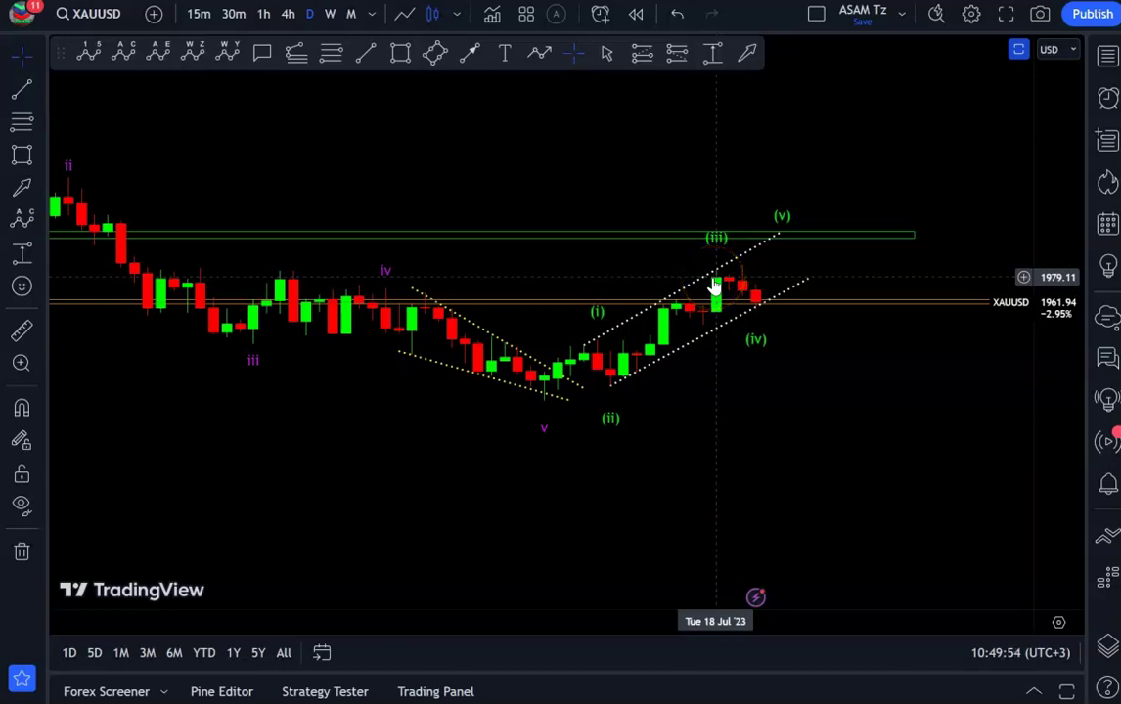
{"action": "left_click", "coordinate": [715, 285]}
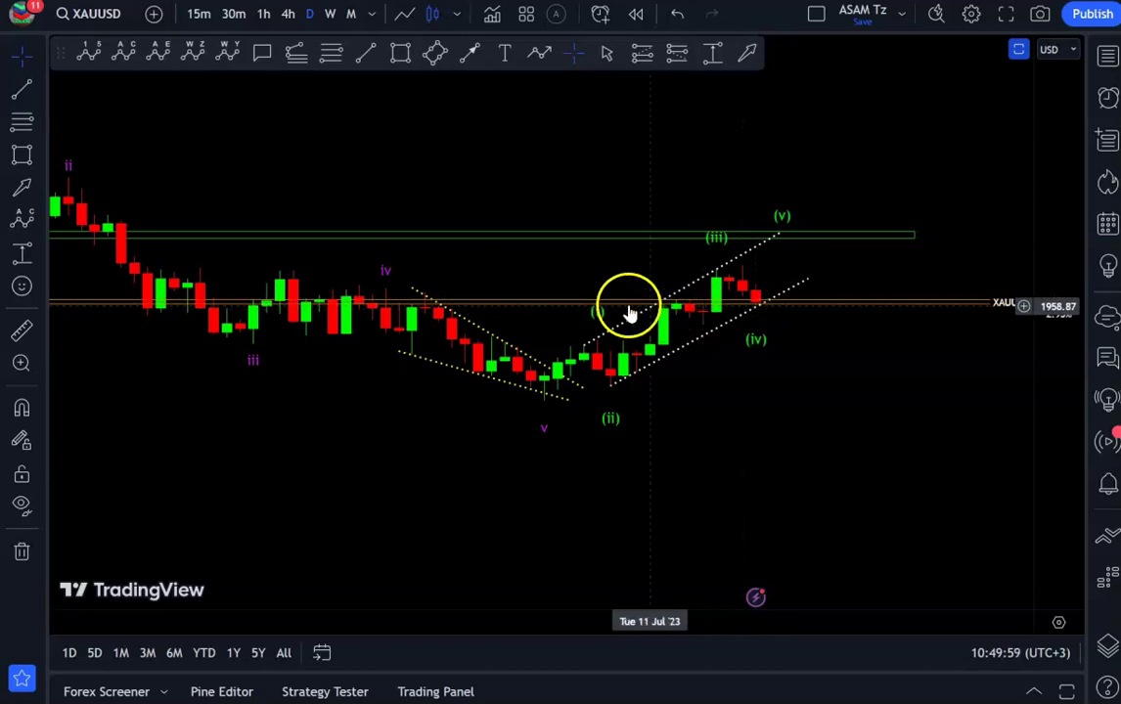
{"action": "left_click", "coordinate": [540, 303]}
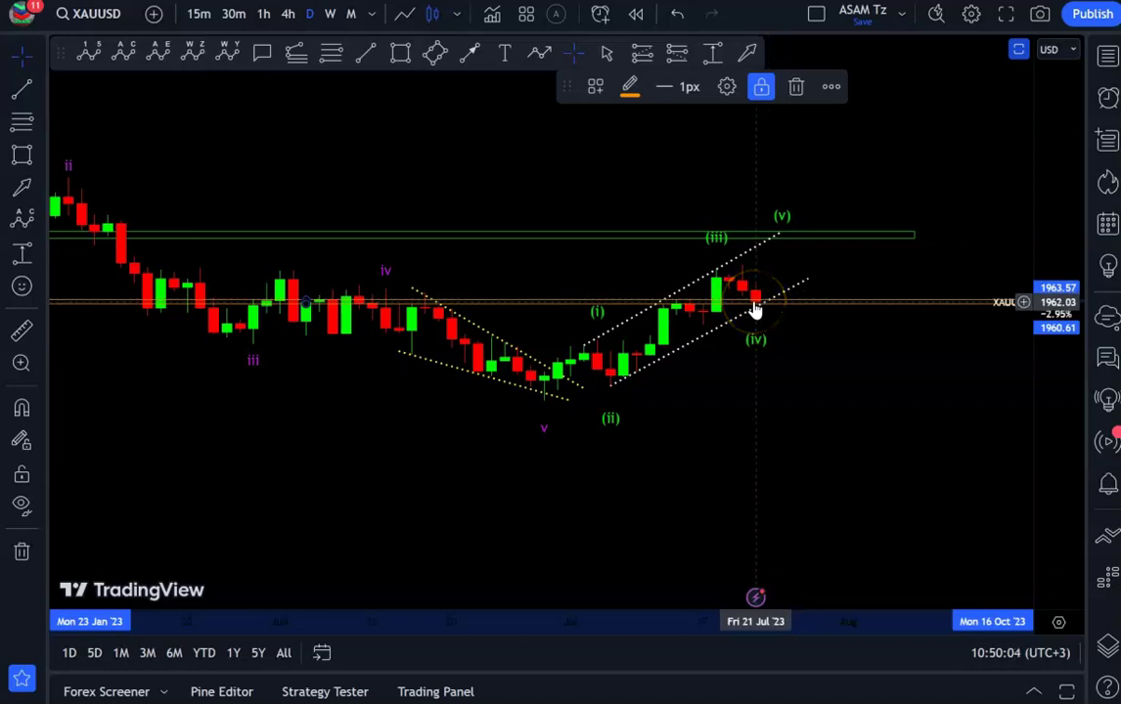
{"action": "scroll", "coordinate": [812, 310], "scroll_direction": "up", "scroll_amount": 3}
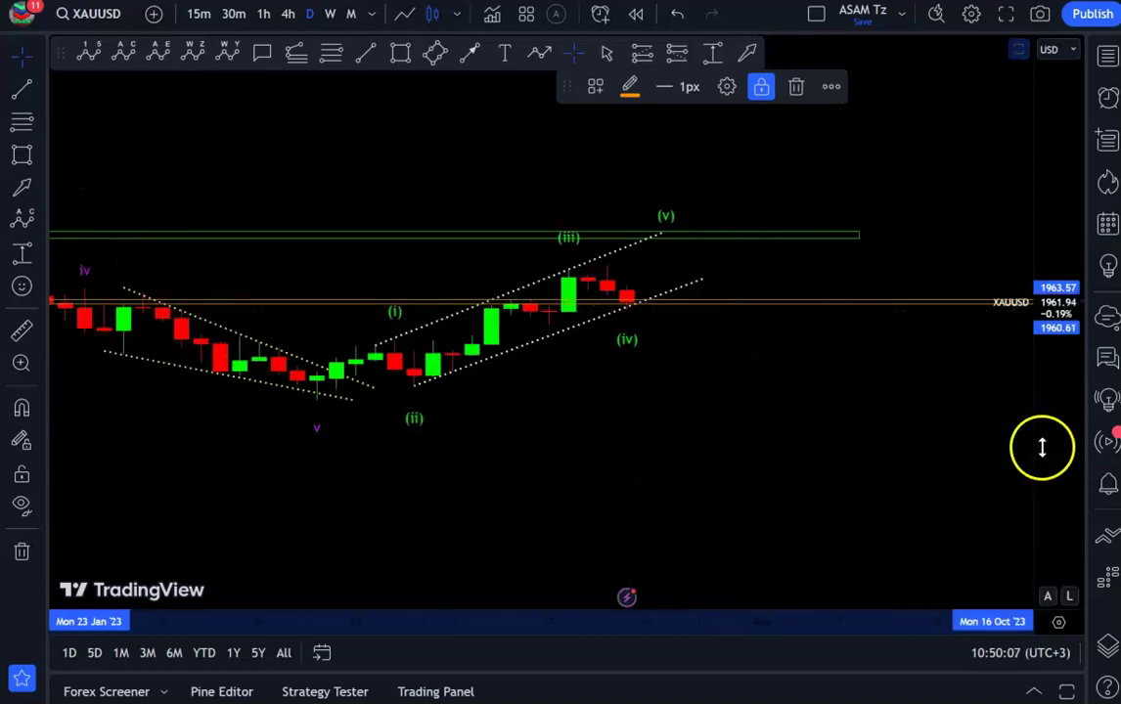
{"action": "left_click_drag", "start_coordinate": [1070, 448], "coordinate": [1072, 398]}
{"action": "scroll", "coordinate": [880, 391], "scroll_direction": "down", "scroll_amount": 2}
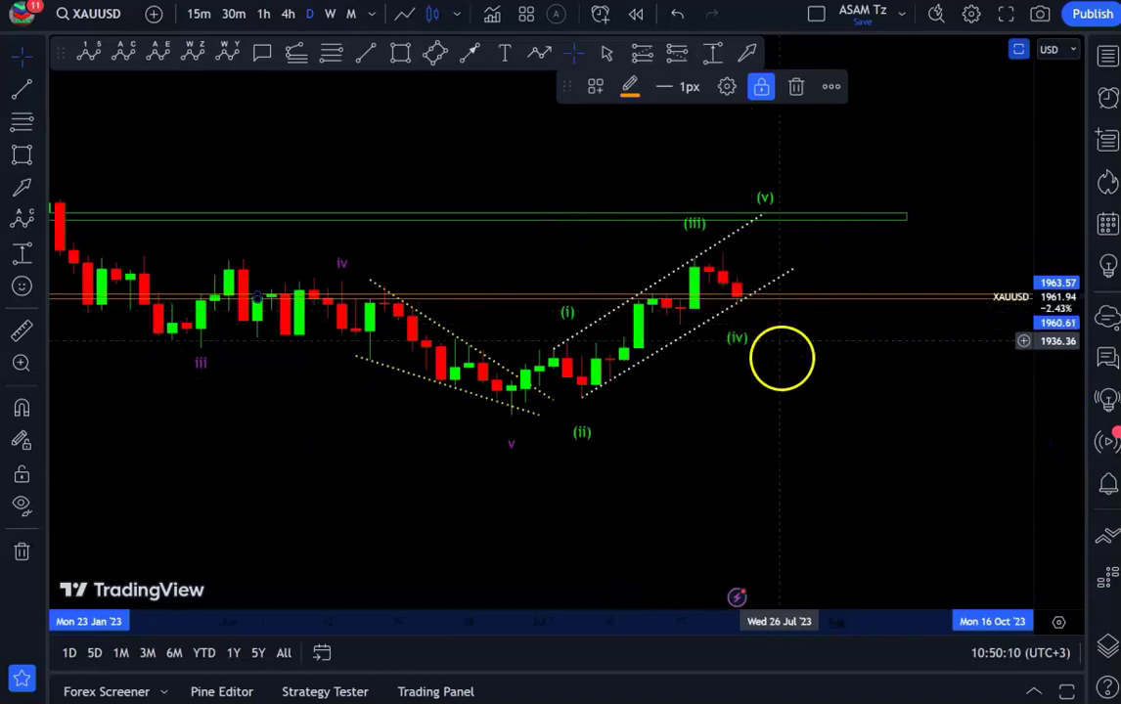
{"action": "left_click", "coordinate": [792, 370]}
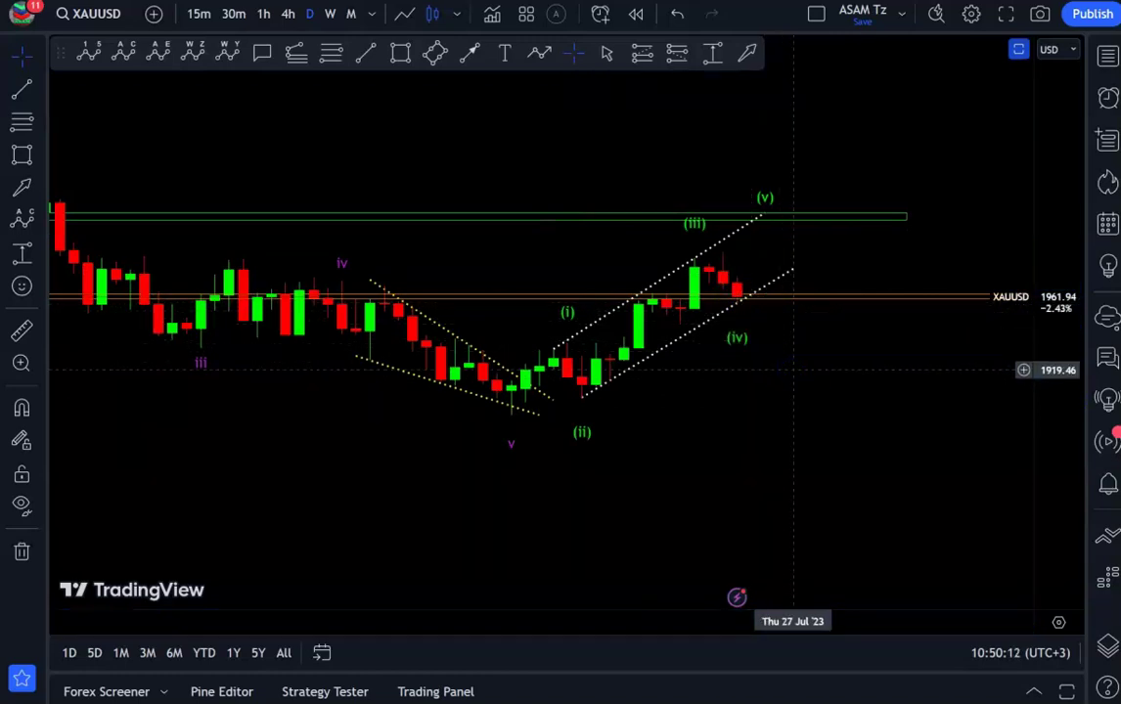
{"action": "left_click_drag", "start_coordinate": [788, 358], "coordinate": [803, 385]}
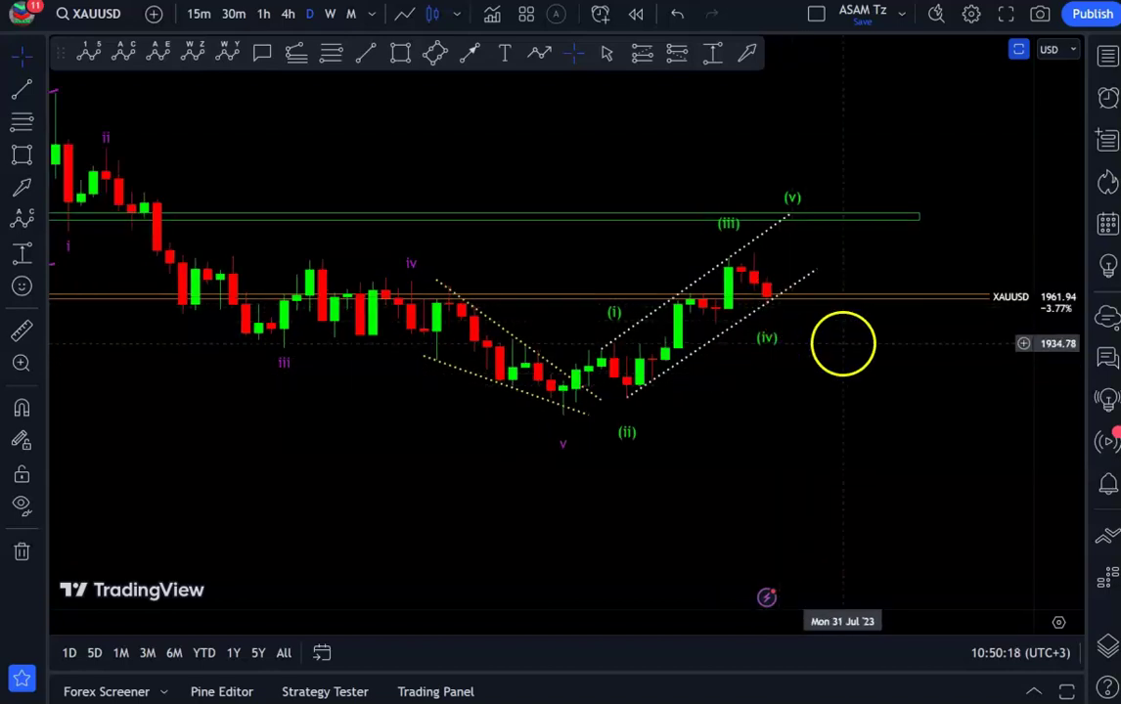
{"action": "scroll", "coordinate": [843, 350], "scroll_direction": "up", "scroll_amount": 2}
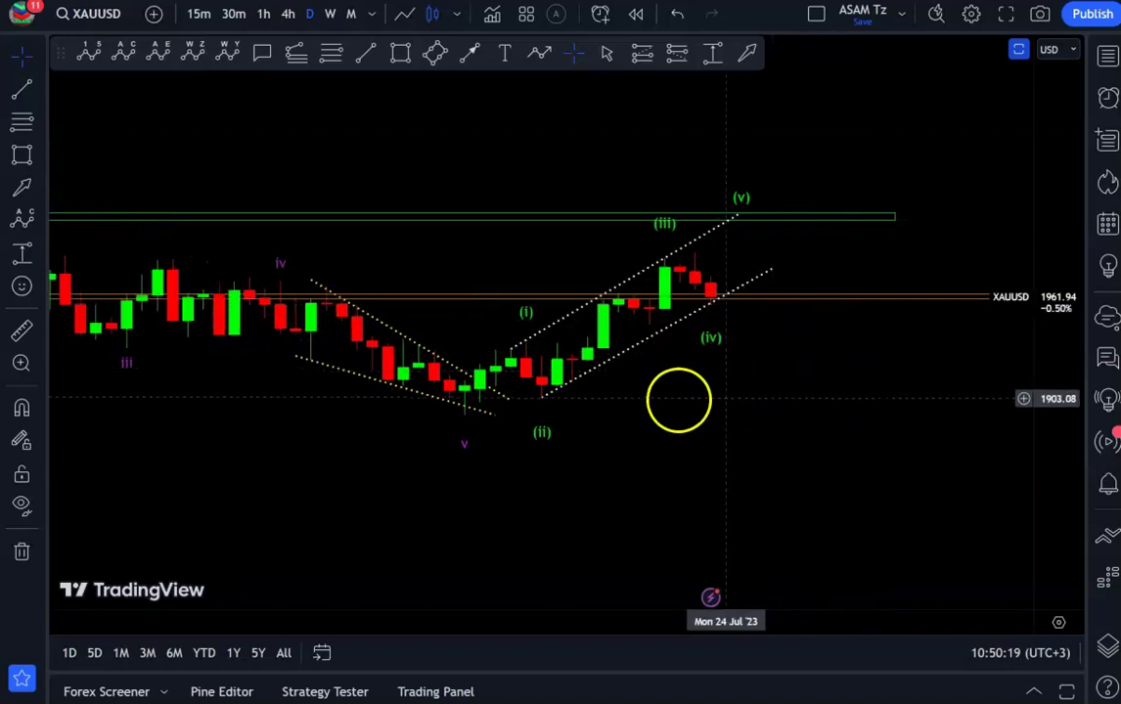
{"action": "left_click", "coordinate": [620, 354]}
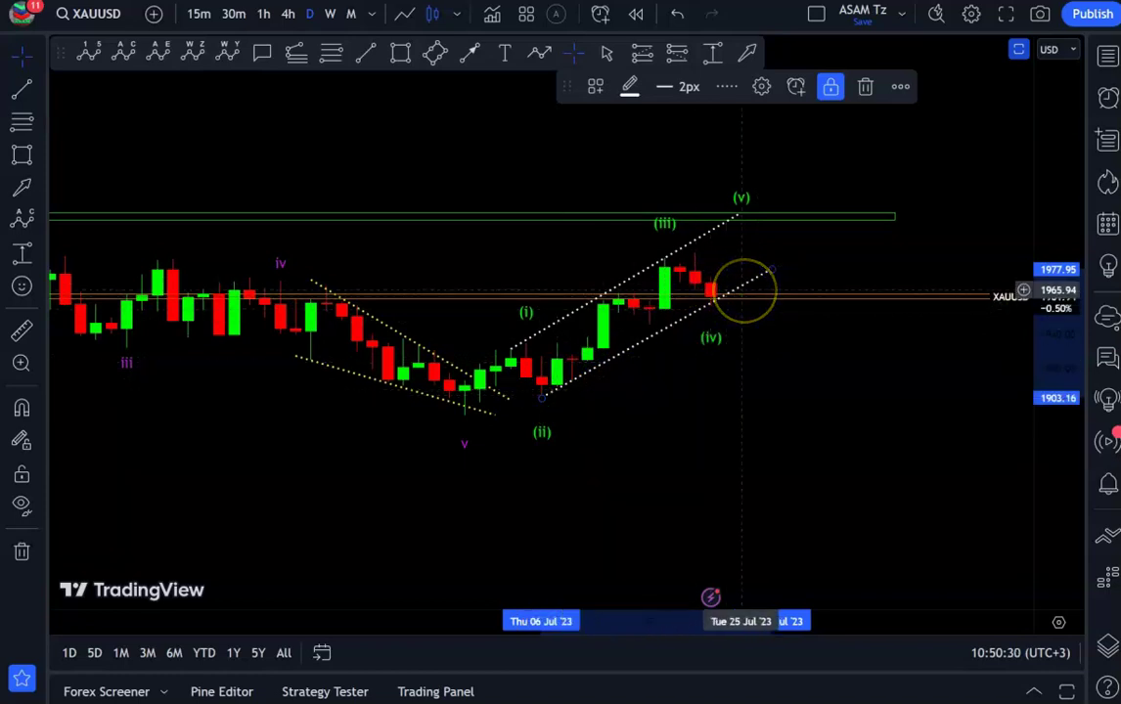
{"action": "left_click", "coordinate": [750, 315]}
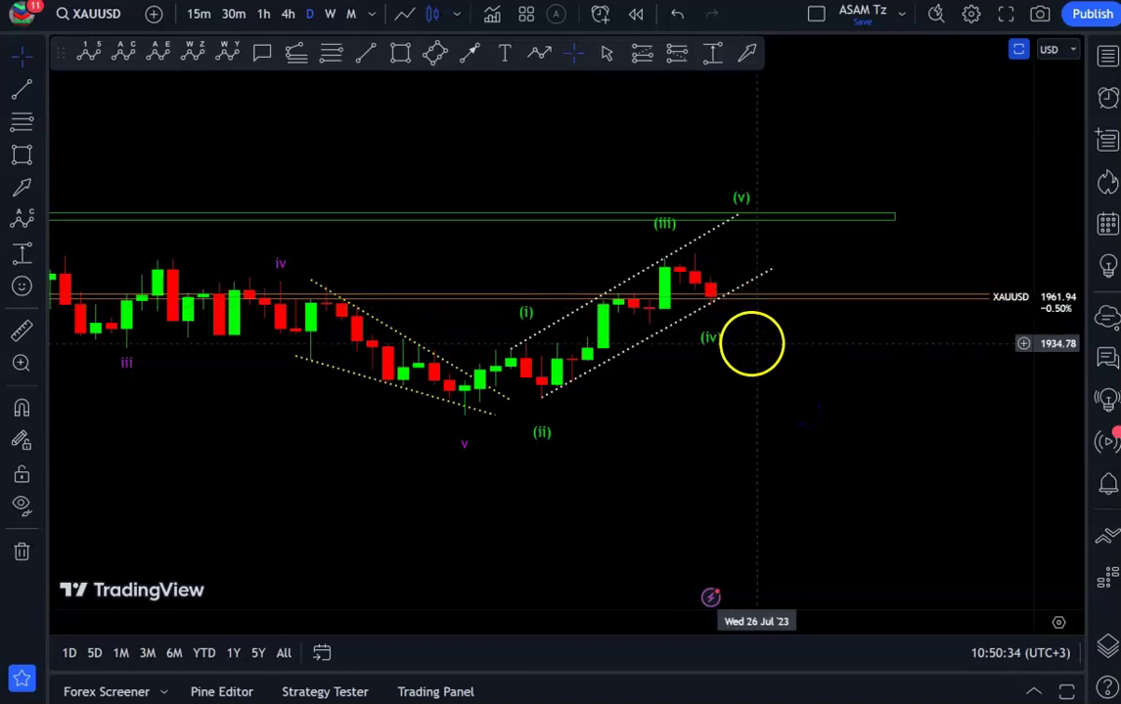
Step: Survey the wider daily chart, comparing the purple dashed pattern and i–v decline with wave (v)'s projected end at the green zone
{"action": "scroll", "coordinate": [954, 340], "scroll_direction": "down", "scroll_amount": 2}
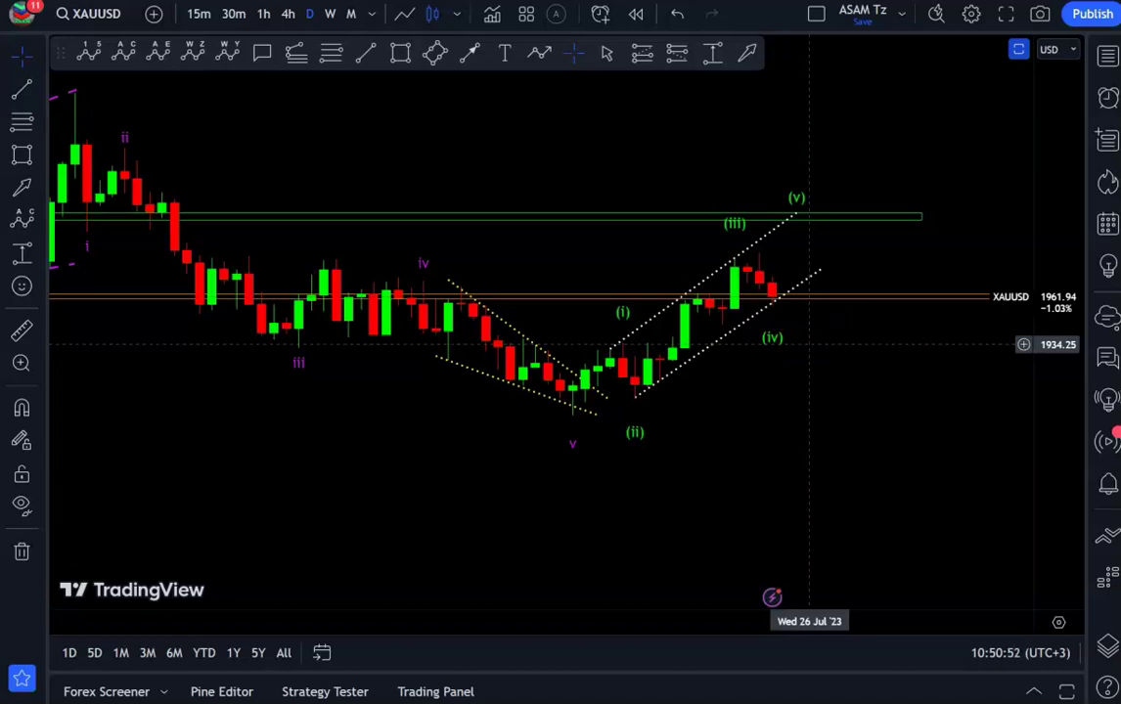
{"action": "scroll", "coordinate": [906, 313], "scroll_direction": "down", "scroll_amount": 5}
{"action": "left_click_drag", "start_coordinate": [1066, 142], "coordinate": [1049, 265]}
{"action": "left_click_drag", "start_coordinate": [921, 407], "coordinate": [914, 423]}
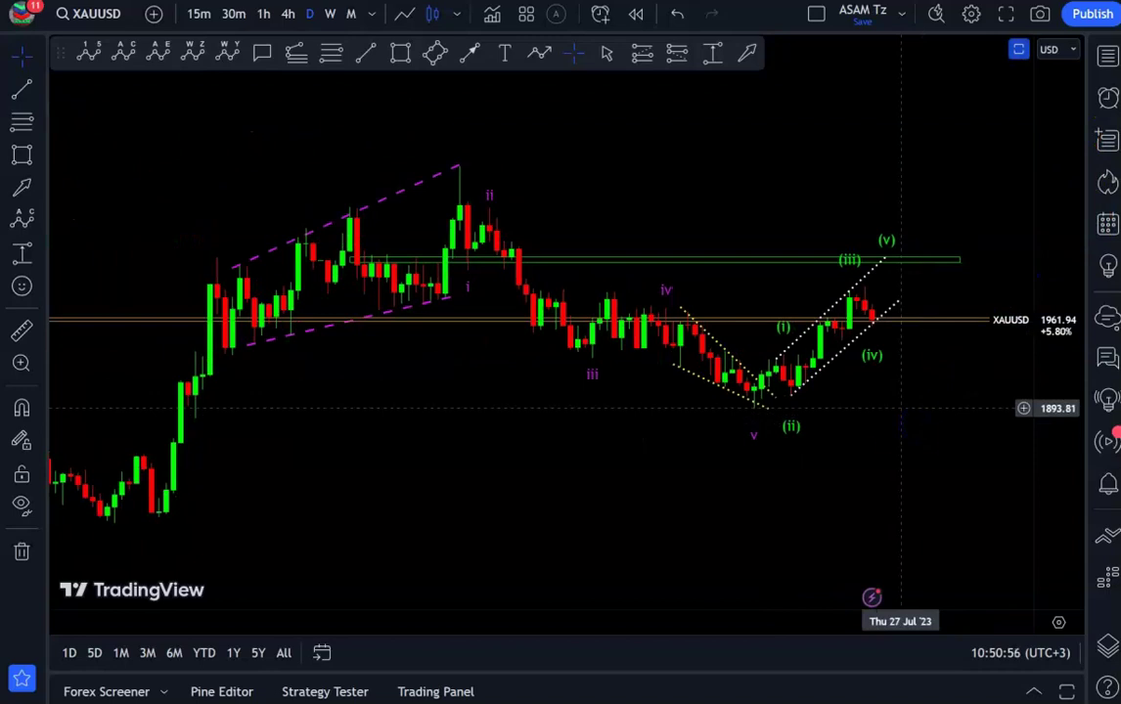
{"action": "left_click_drag", "start_coordinate": [901, 442], "coordinate": [893, 426]}
{"action": "left_click", "coordinate": [904, 266]}
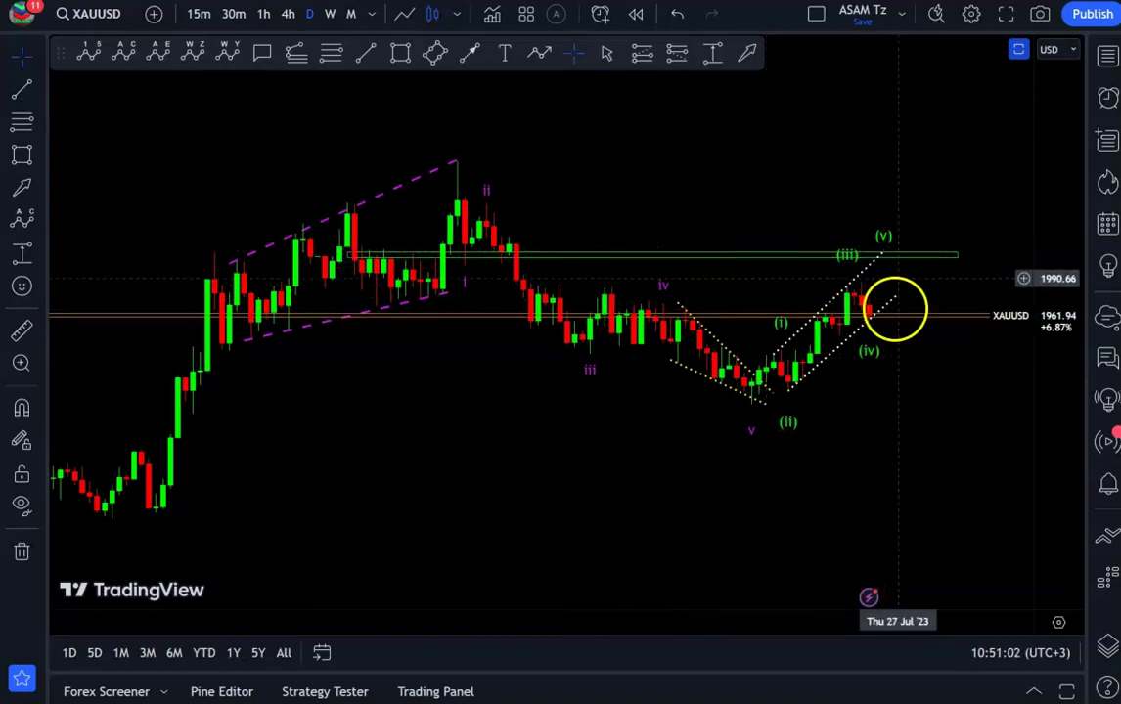
{"action": "scroll", "coordinate": [895, 309], "scroll_direction": "up", "scroll_amount": 1}
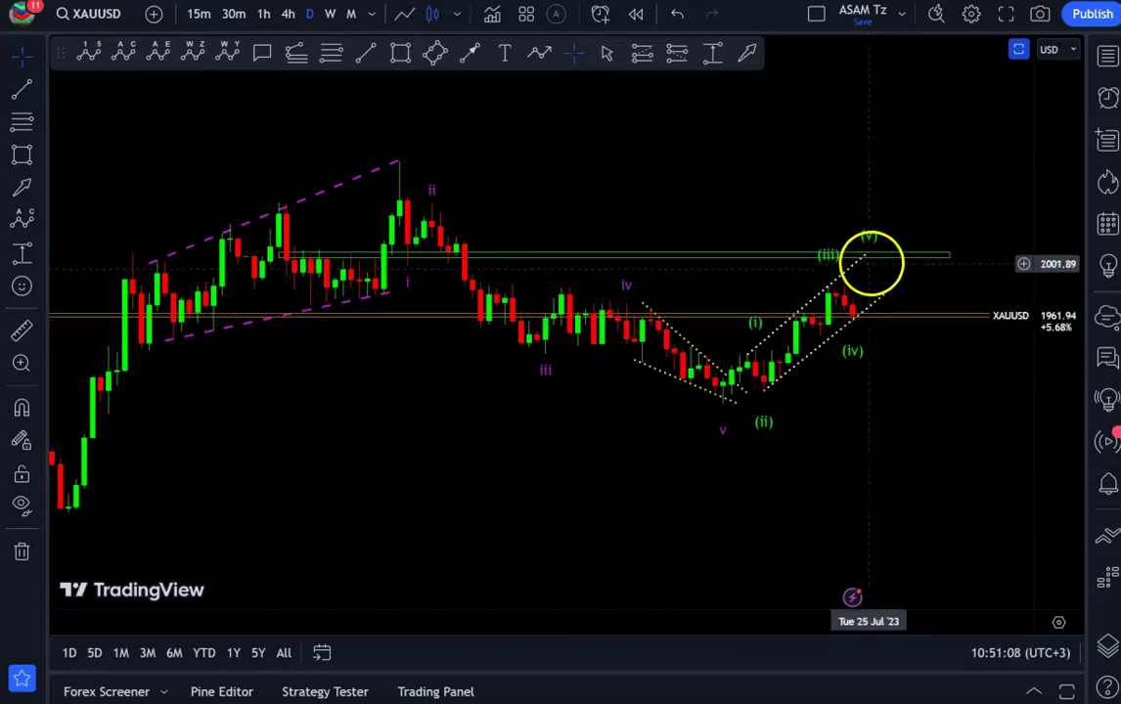
{"action": "left_click_drag", "start_coordinate": [918, 373], "coordinate": [909, 377]}
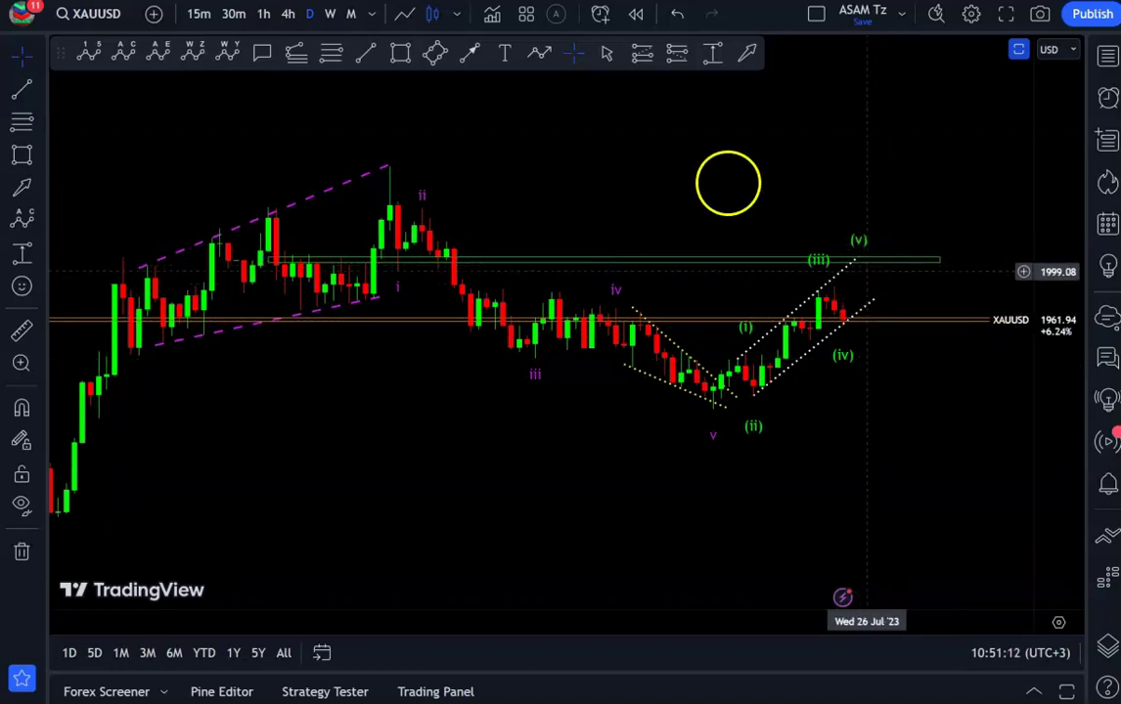
{"action": "left_click", "coordinate": [703, 162]}
Step: Measure the Fibonacci retracement from the early May high to the wave v low against the green zone, and remove the drawing
{"action": "left_click", "coordinate": [329, 55]}
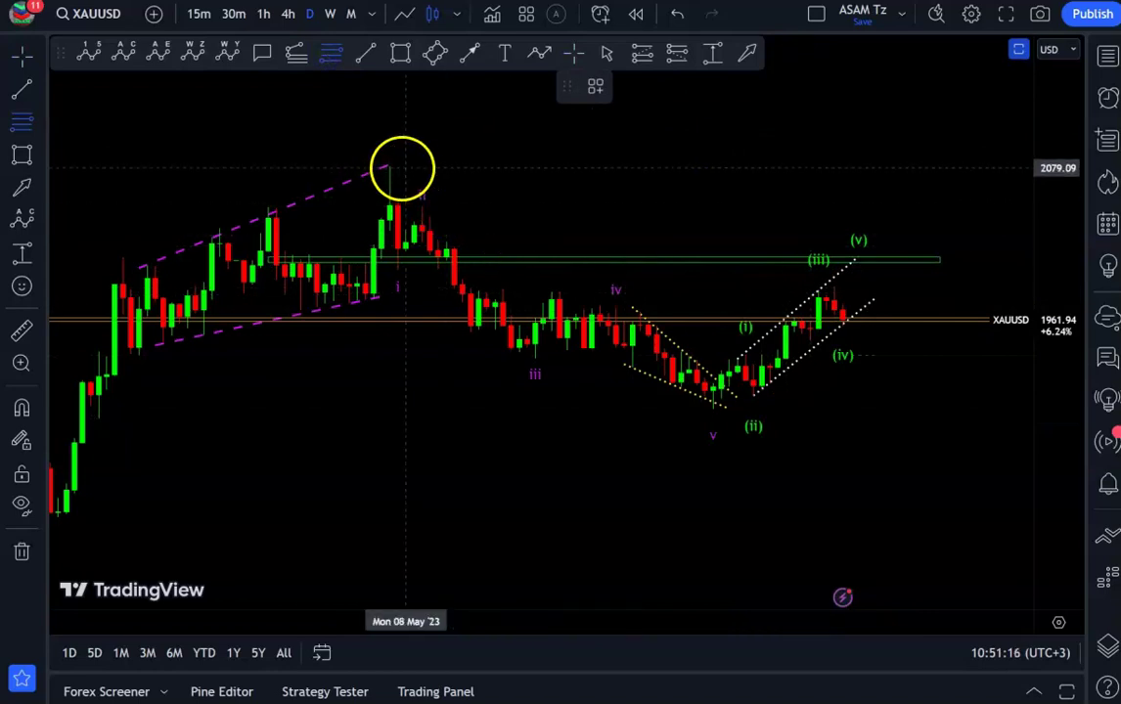
{"action": "left_click_drag", "start_coordinate": [397, 165], "coordinate": [931, 410]}
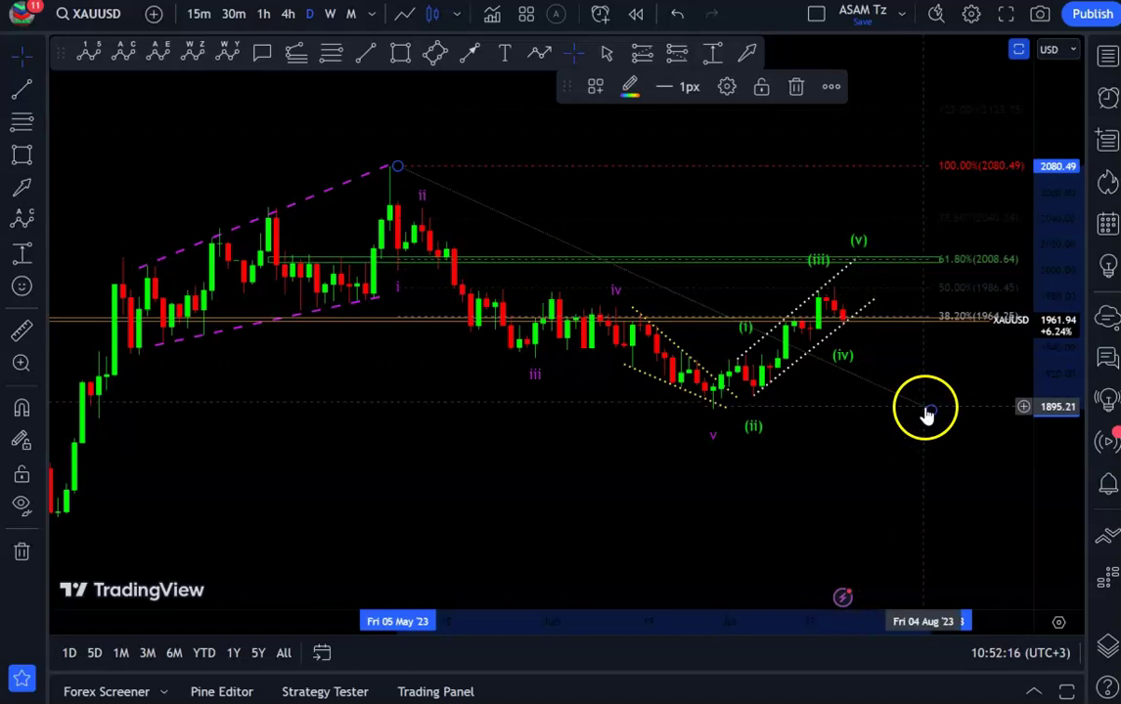
{"action": "key", "text": "Delete"}
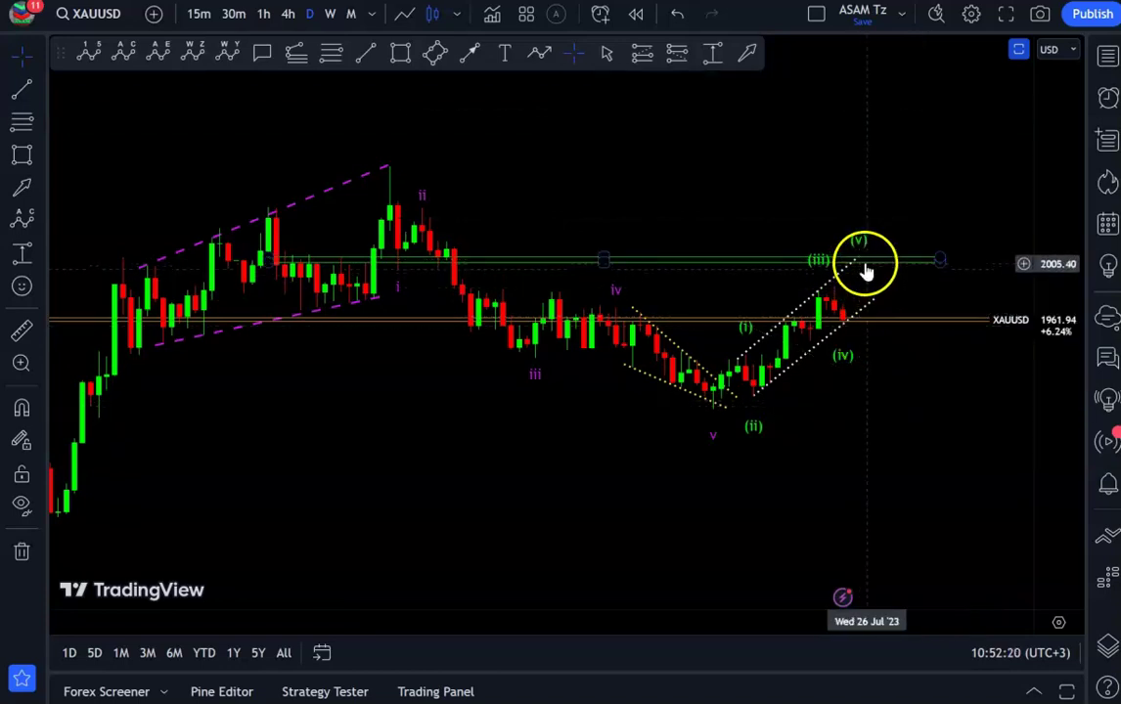
Step: Review the daily structure from the rally before the purple dashed pattern to the projected wave (v) at the green zone
{"action": "left_click_drag", "start_coordinate": [914, 429], "coordinate": [920, 434]}
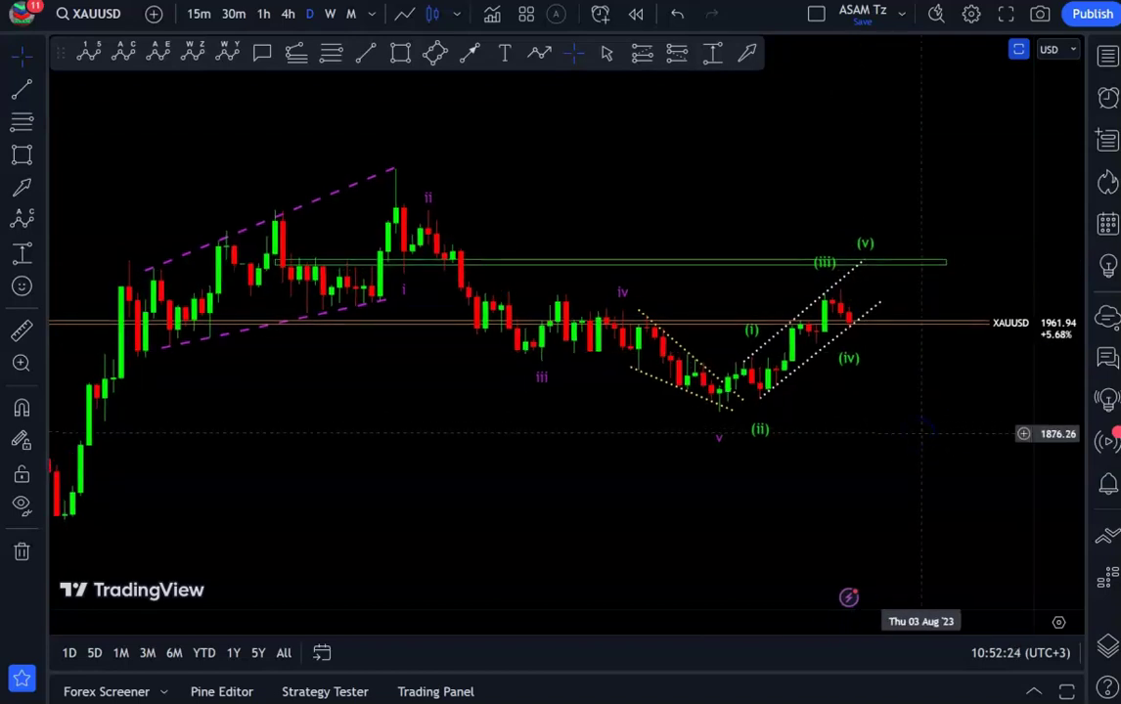
{"action": "scroll", "coordinate": [893, 419], "scroll_direction": "down", "scroll_amount": 2}
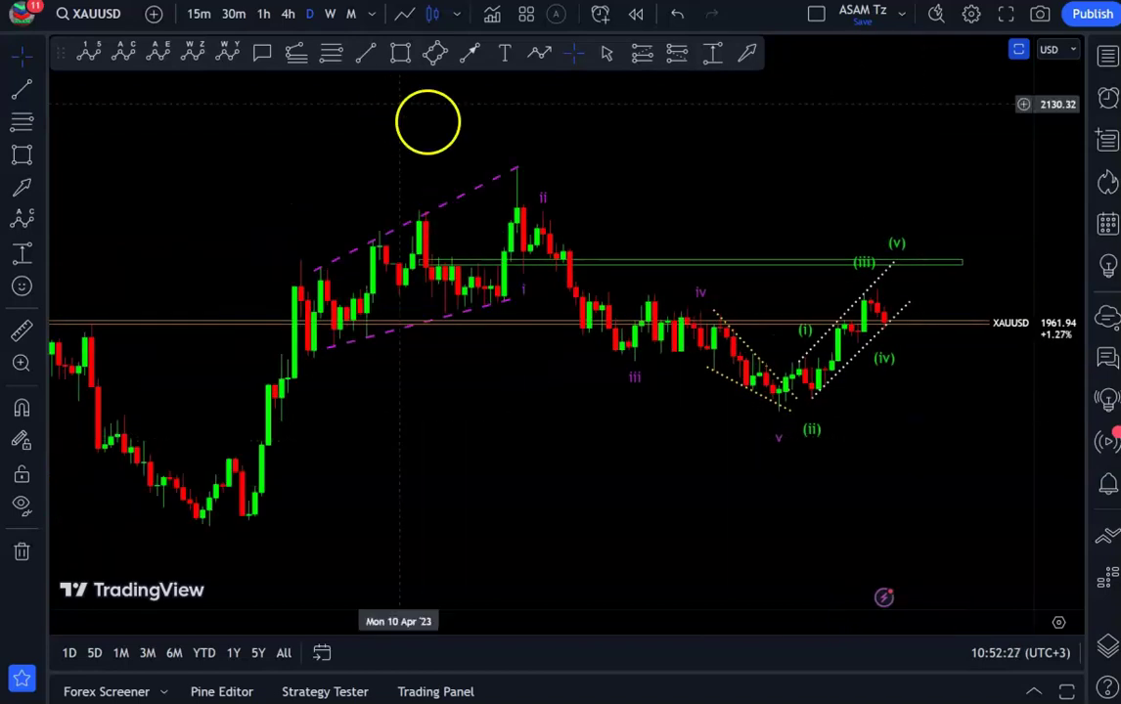
{"action": "scroll", "coordinate": [942, 433], "scroll_direction": "up", "scroll_amount": 1}
{"action": "scroll", "coordinate": [740, 425], "scroll_direction": "down", "scroll_amount": 1}
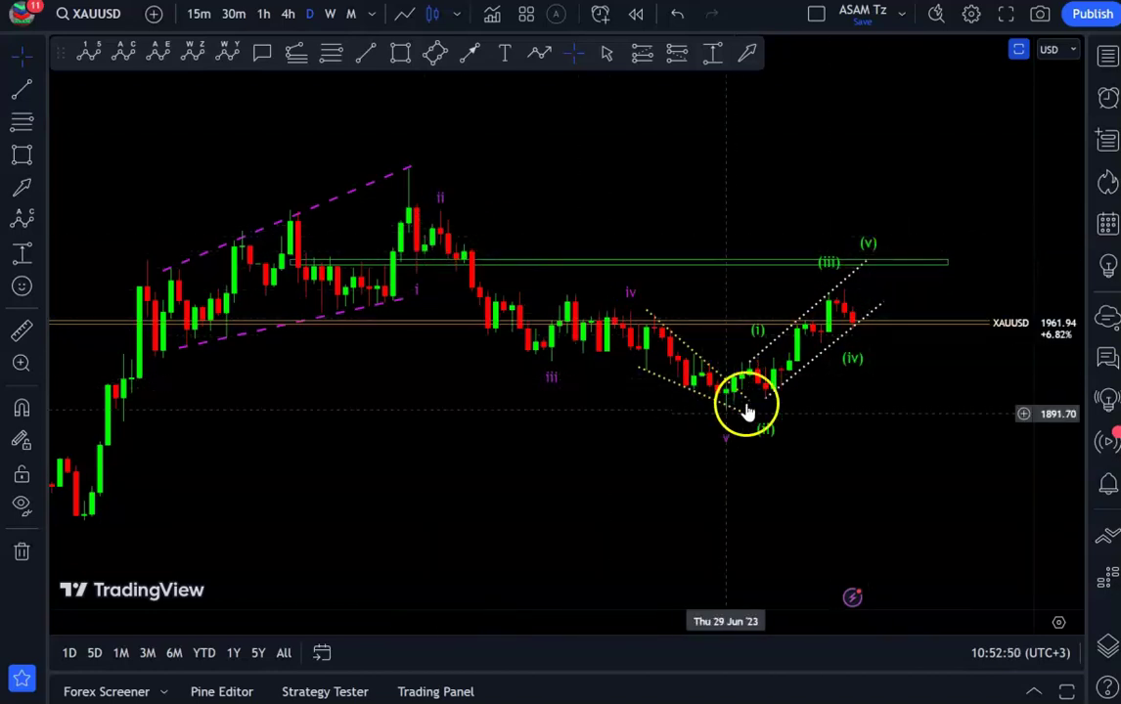
{"action": "scroll", "coordinate": [869, 298], "scroll_direction": "down", "scroll_amount": 4}
{"action": "left_click_drag", "start_coordinate": [996, 456], "coordinate": [910, 478]}
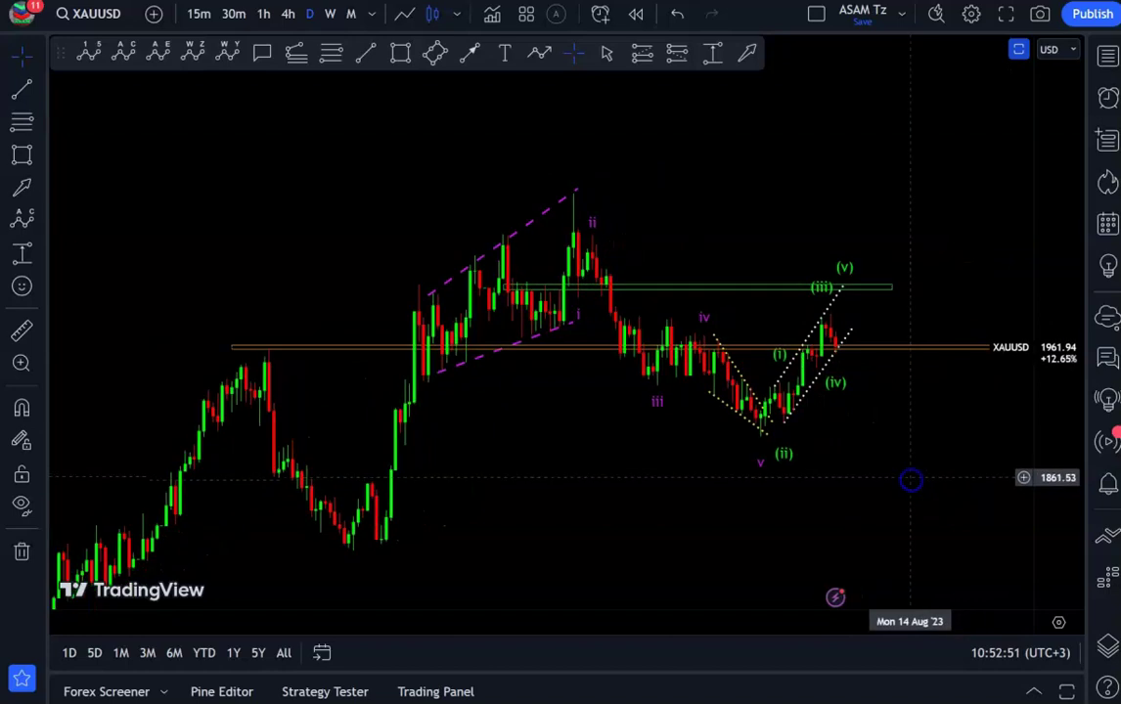
{"action": "scroll", "coordinate": [859, 428], "scroll_direction": "up", "scroll_amount": 3}
{"action": "left_click_drag", "start_coordinate": [778, 484], "coordinate": [849, 471]}
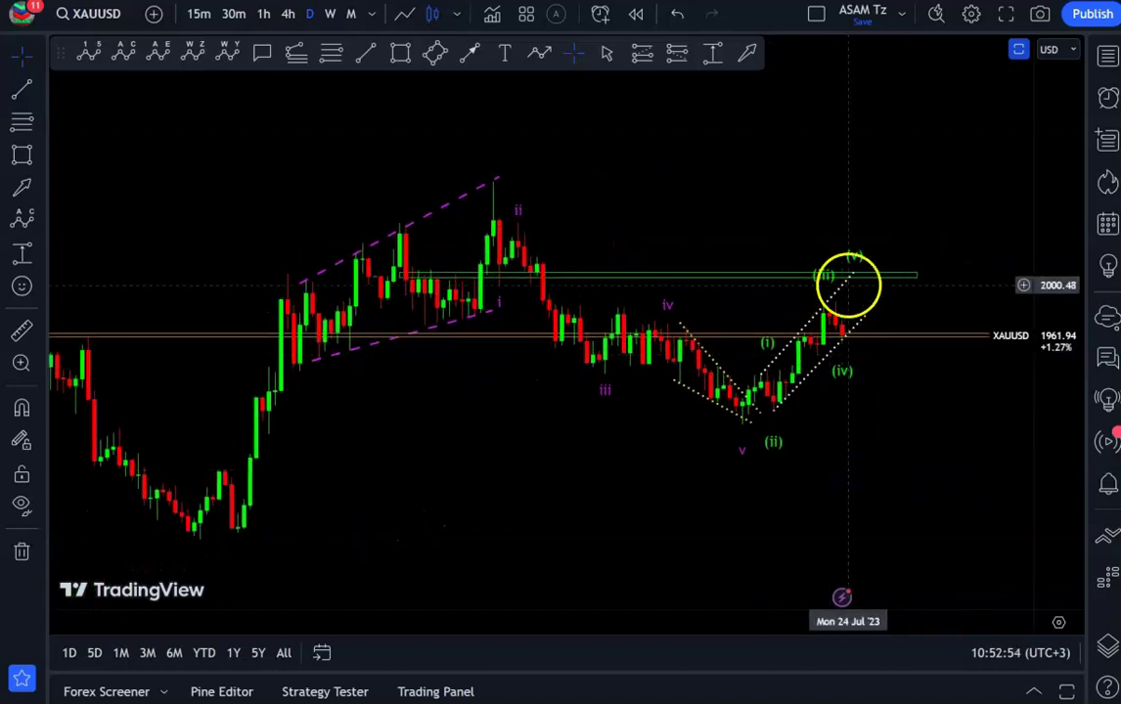
{"action": "scroll", "coordinate": [848, 284], "scroll_direction": "up", "scroll_amount": 1}
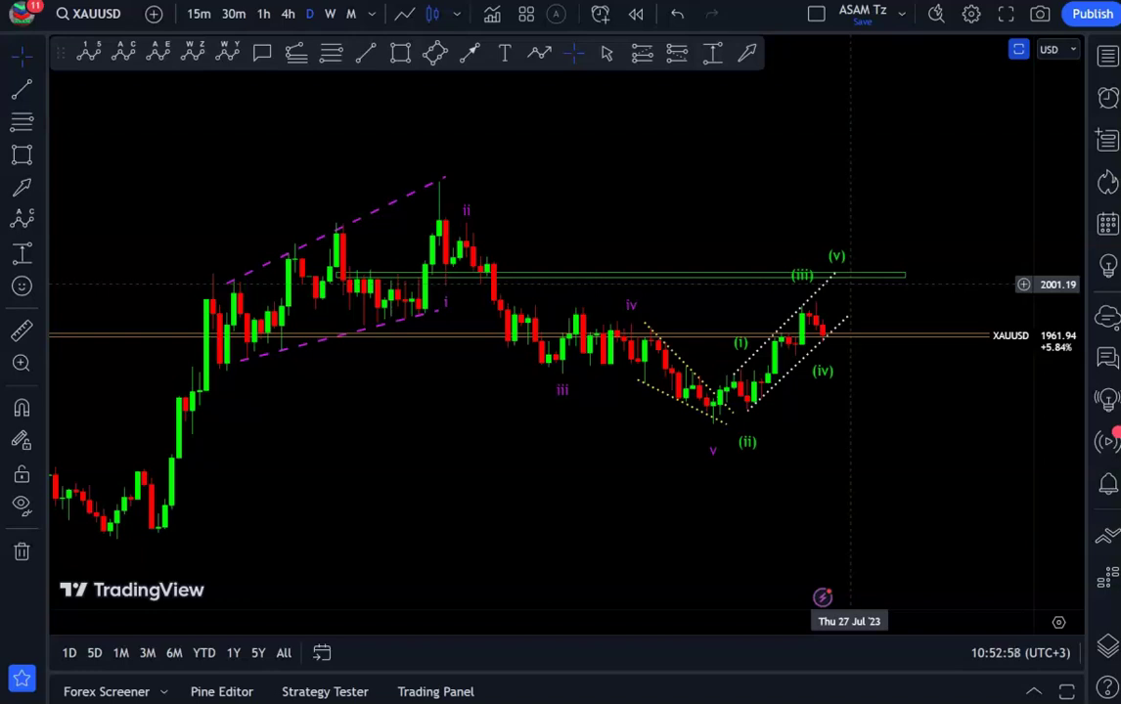
{"action": "left_click", "coordinate": [836, 285]}
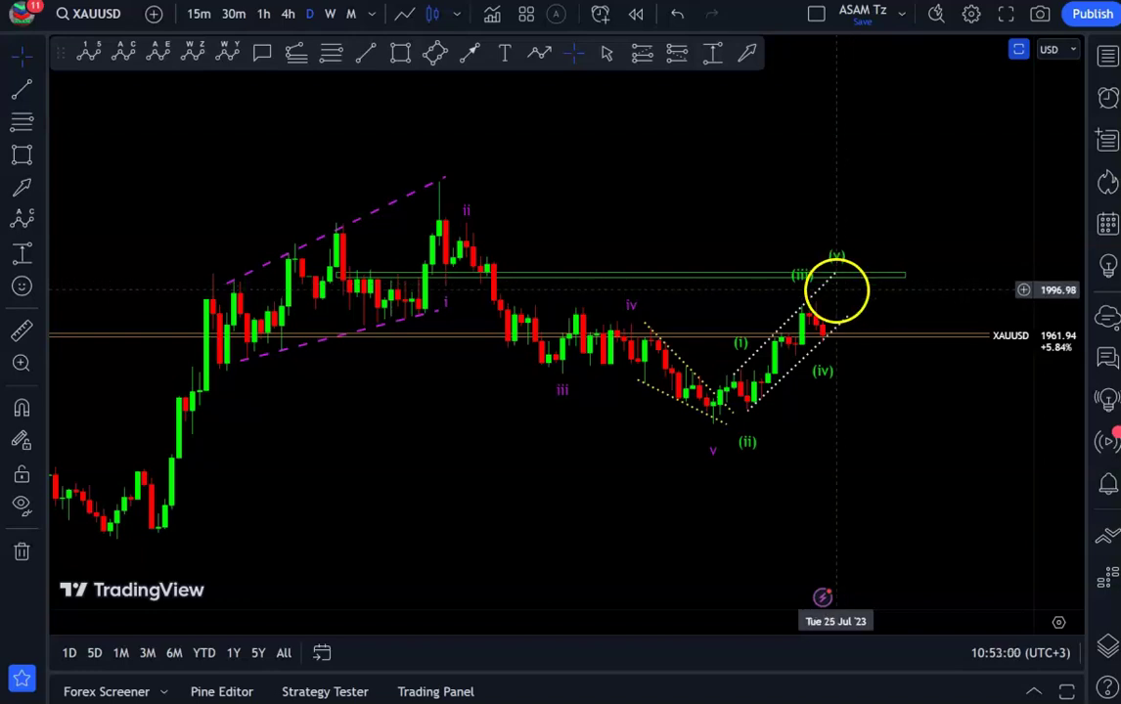
Step: Draw a thin orange rectangle zone at about 2052, extending from 2 May to 16 August 2023 above the green zone
{"action": "left_click", "coordinate": [400, 53]}
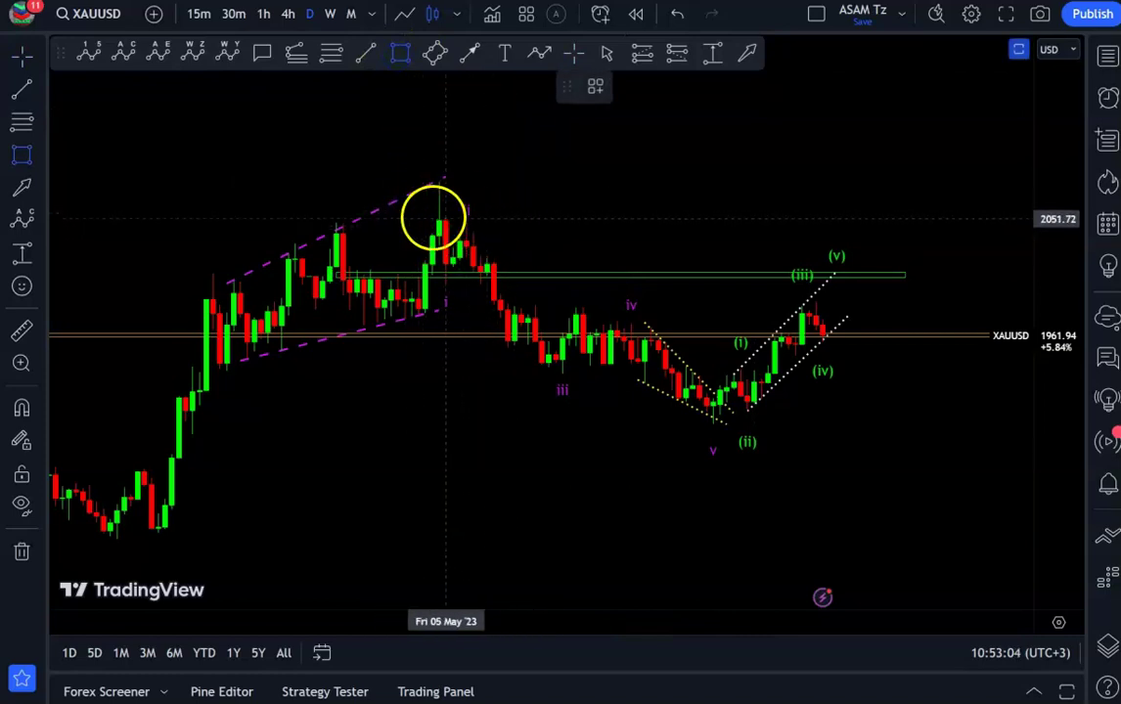
{"action": "left_click_drag", "start_coordinate": [425, 218], "coordinate": [945, 220]}
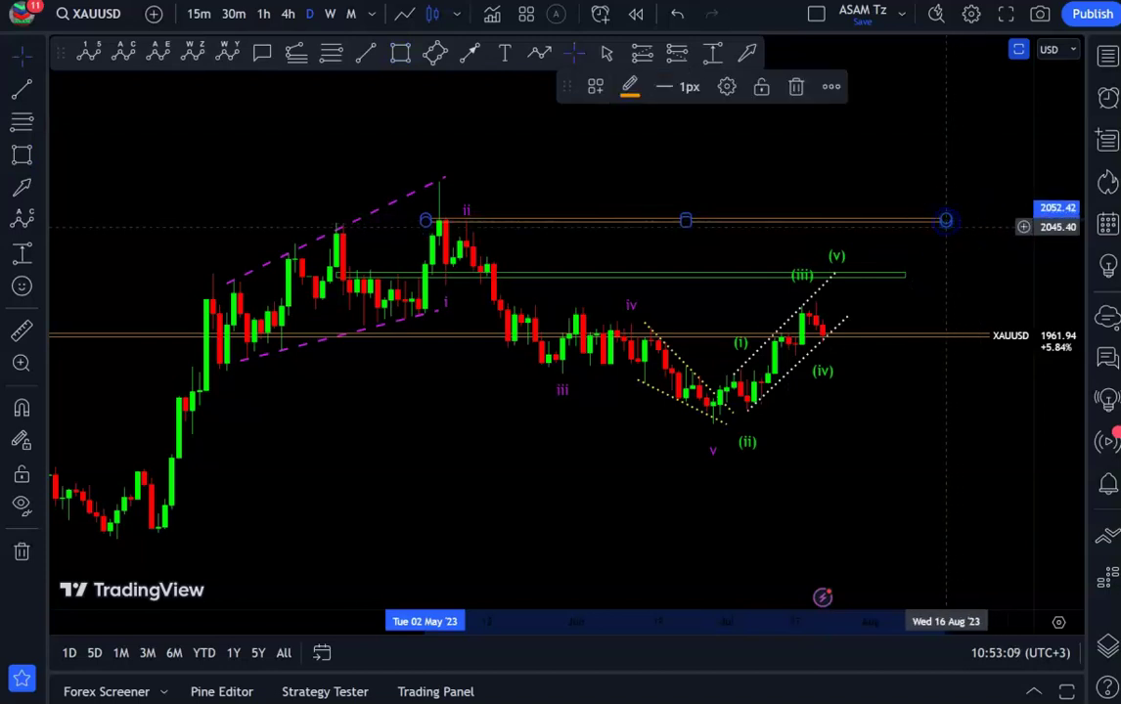
{"action": "left_click", "coordinate": [942, 373]}
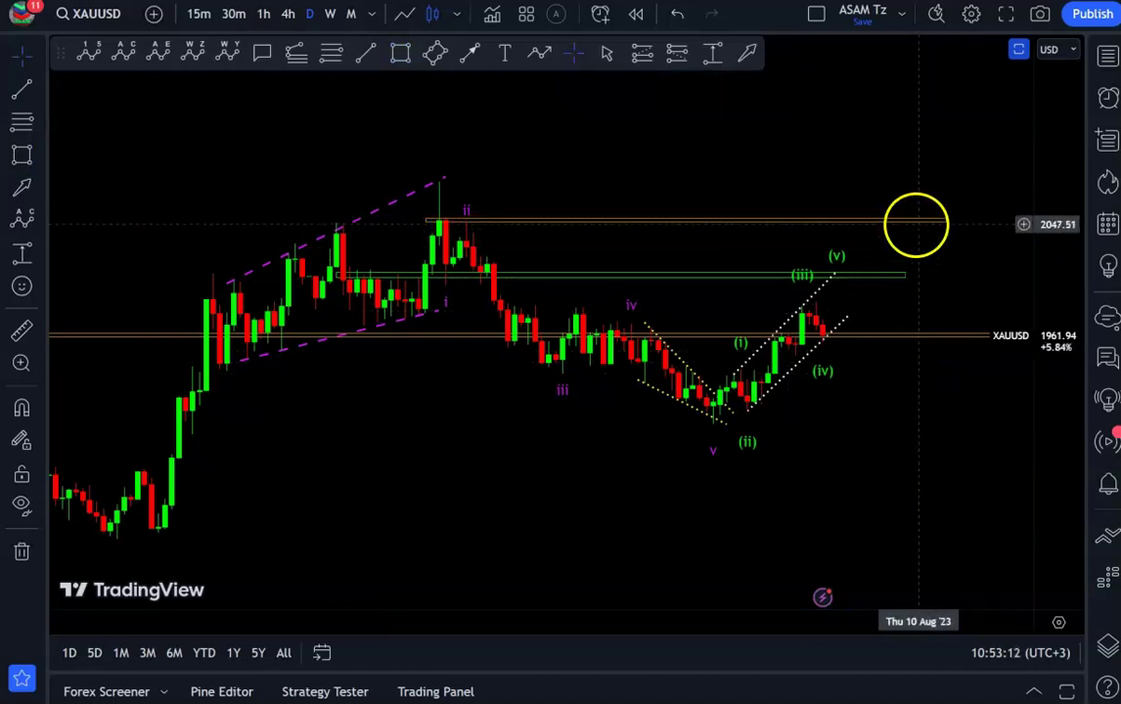
{"action": "left_click", "coordinate": [916, 224]}
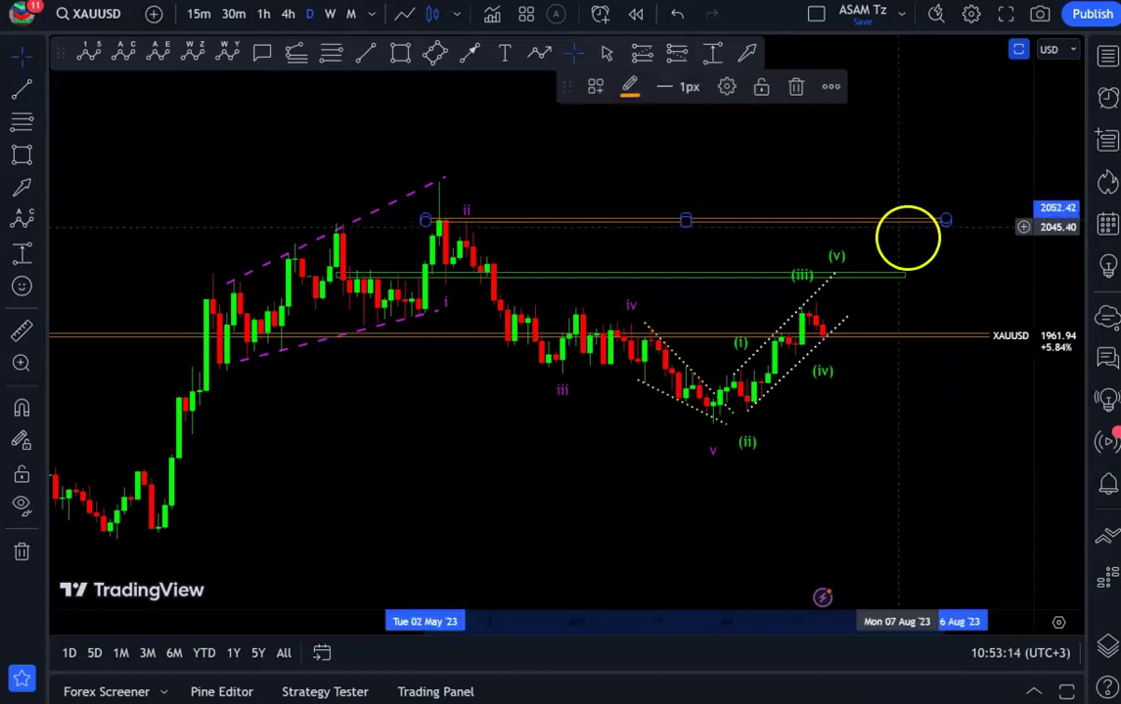
{"action": "left_click_drag", "start_coordinate": [909, 236], "coordinate": [891, 238]}
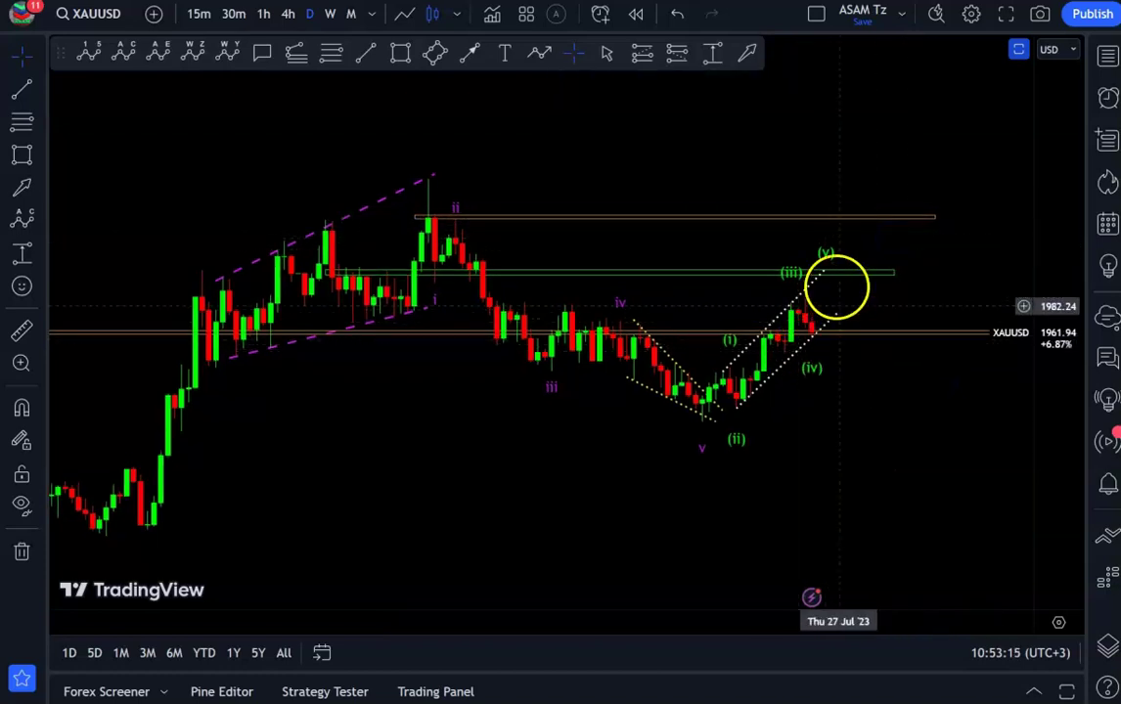
Step: Draw a yellow zigzag path from wave (iv) to the green zone, down in three legs, and up to about 2050 on 6 September 2023
{"action": "left_click_drag", "start_coordinate": [889, 382], "coordinate": [840, 367]}
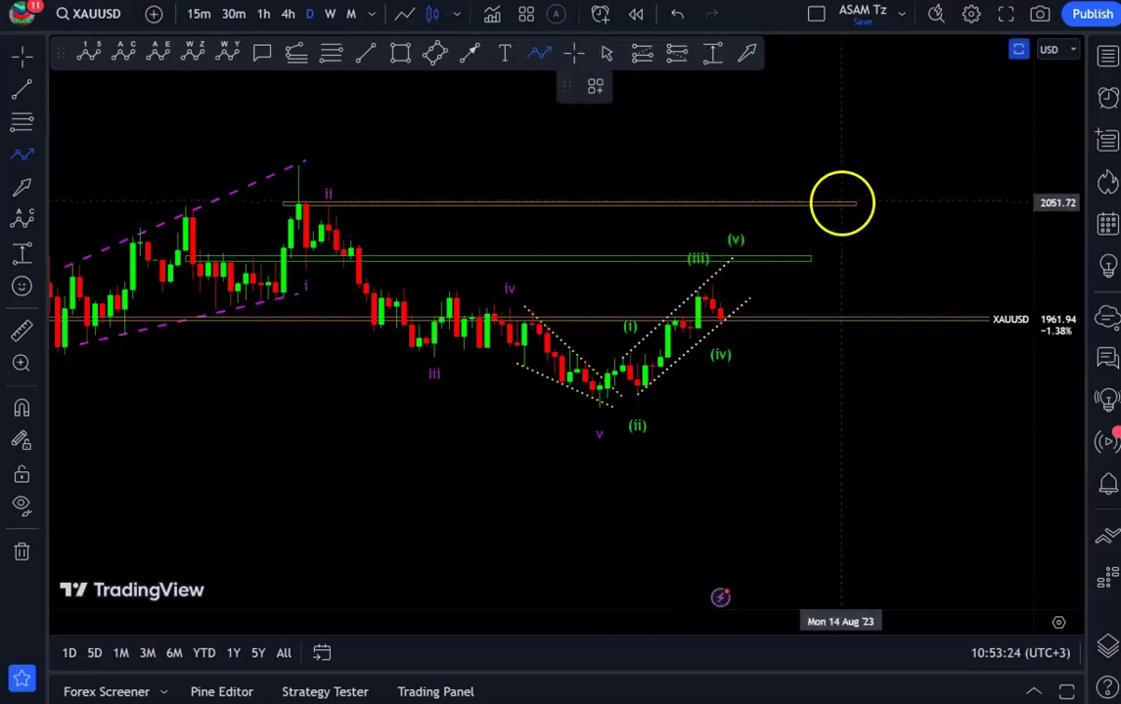
{"action": "left_click", "coordinate": [727, 304]}
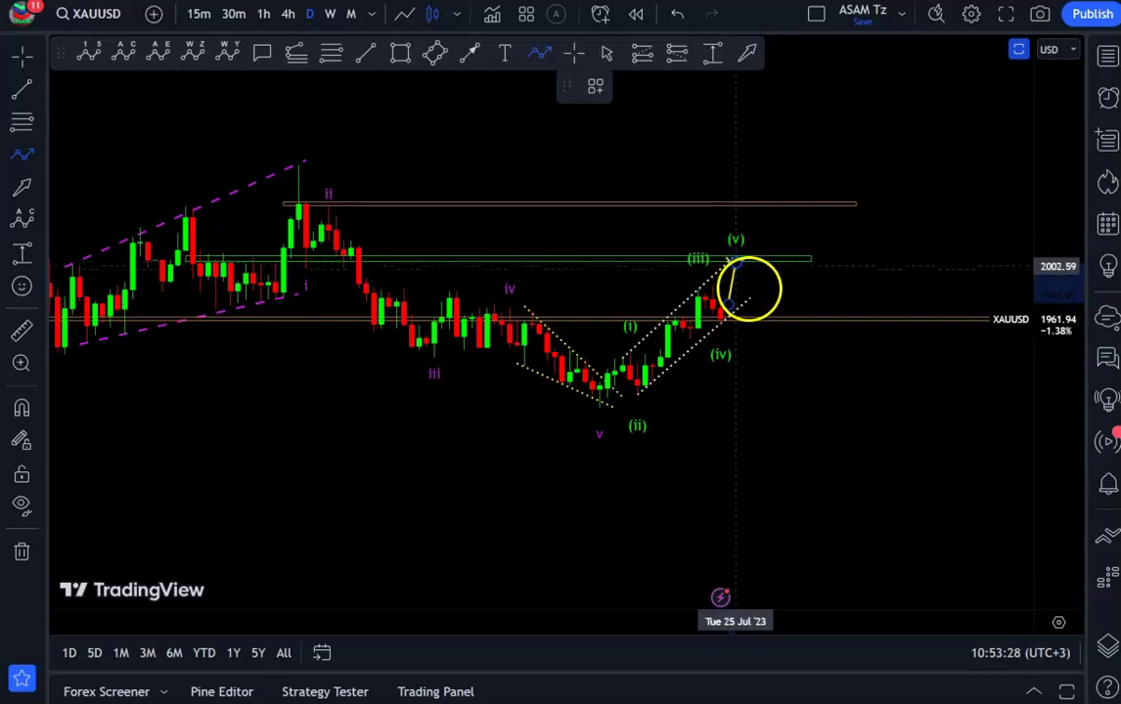
{"action": "left_click", "coordinate": [736, 264]}
{"action": "left_click", "coordinate": [773, 364]}
{"action": "left_click", "coordinate": [817, 305]}
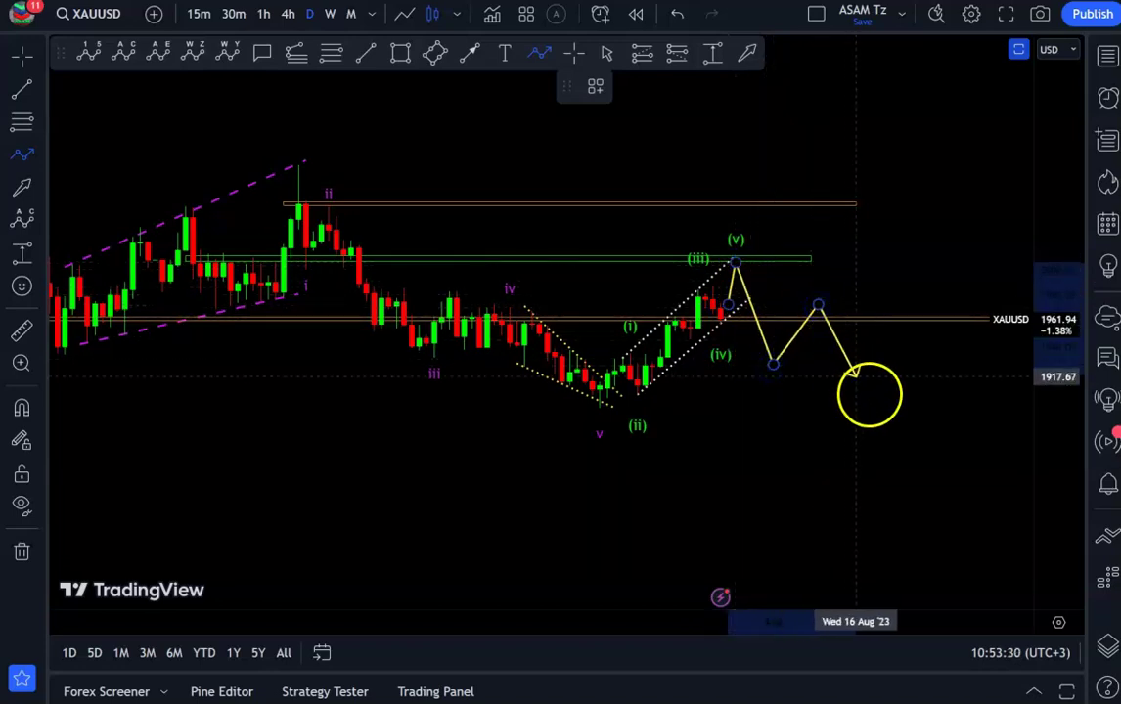
{"action": "double_click", "coordinate": [870, 398]}
{"action": "left_click", "coordinate": [968, 205]}
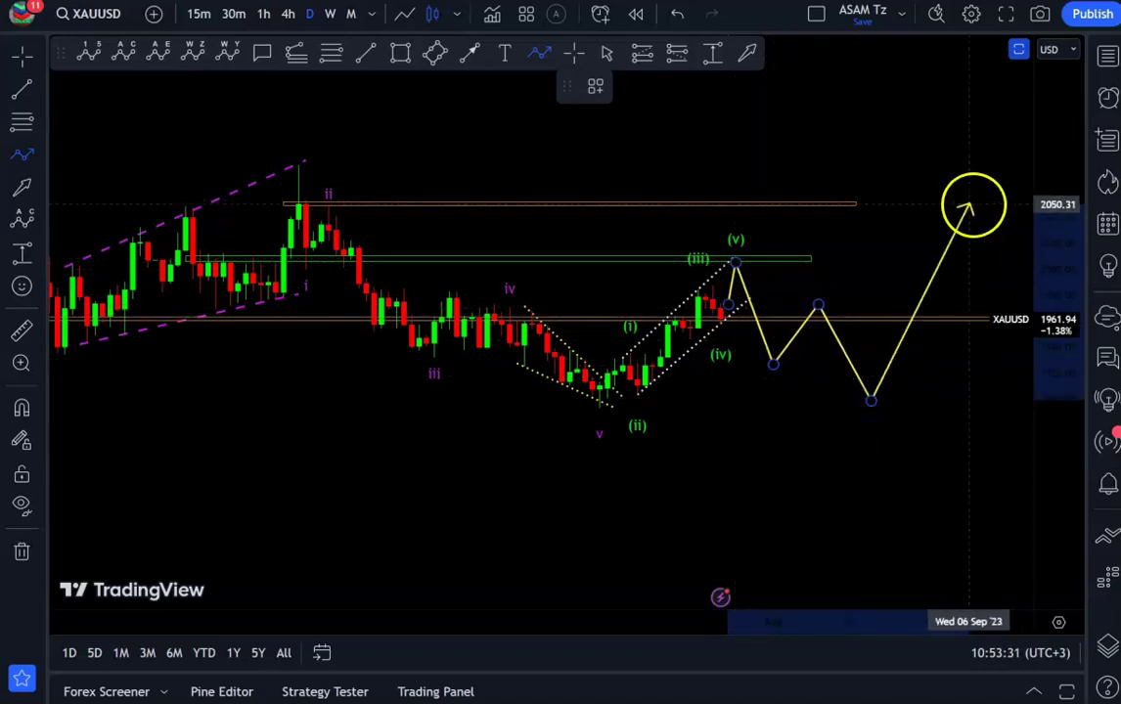
{"action": "left_click", "coordinate": [971, 400]}
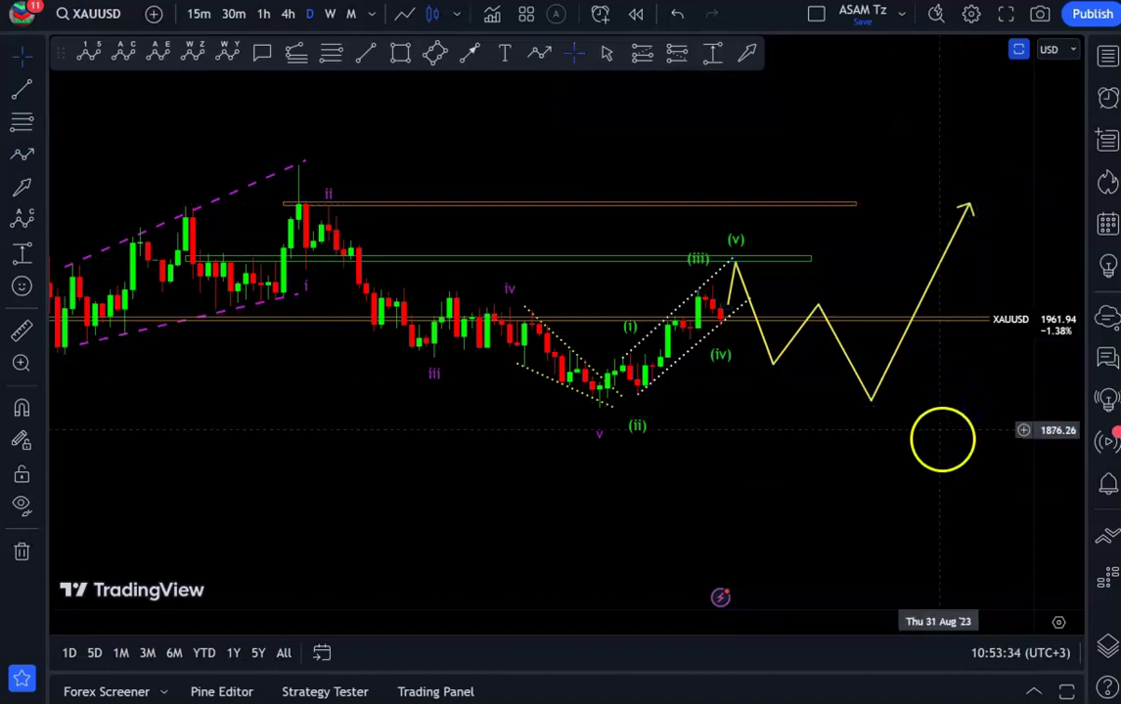
Step: Extend the upper orange zone to about 12 September 2023, past the yellow arrow's tip, and make it slightly taller
{"action": "scroll", "coordinate": [947, 439], "scroll_direction": "down", "scroll_amount": 1}
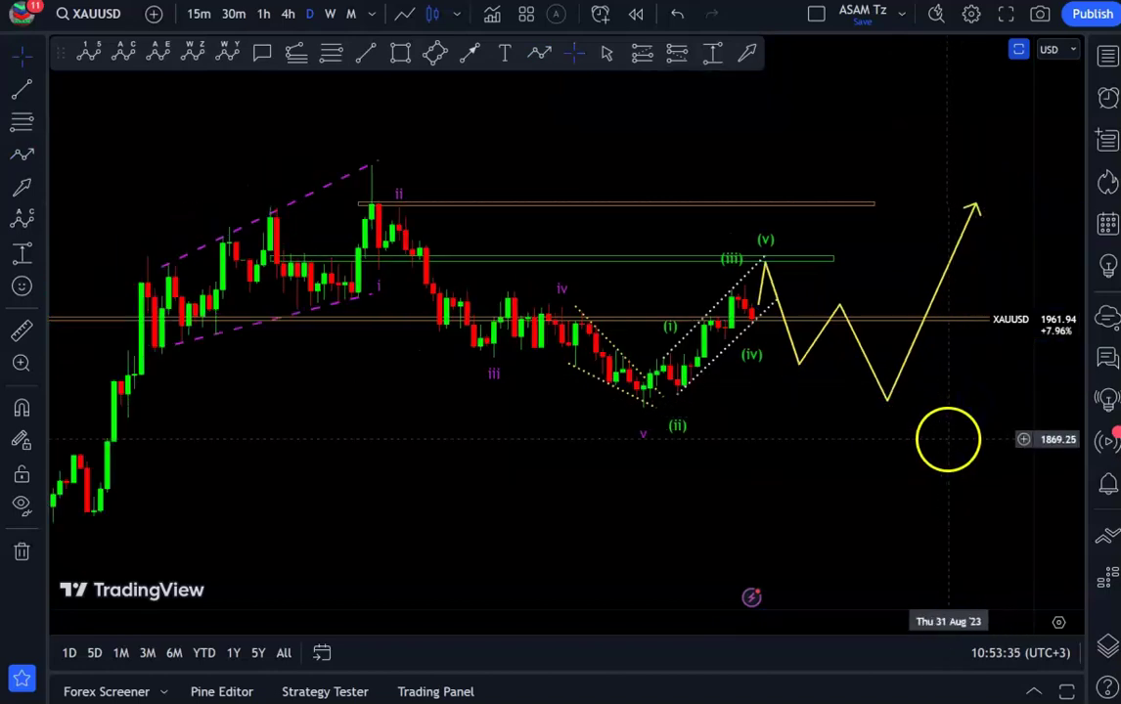
{"action": "left_click", "coordinate": [888, 205]}
{"action": "left_click_drag", "start_coordinate": [981, 214], "coordinate": [1009, 211]}
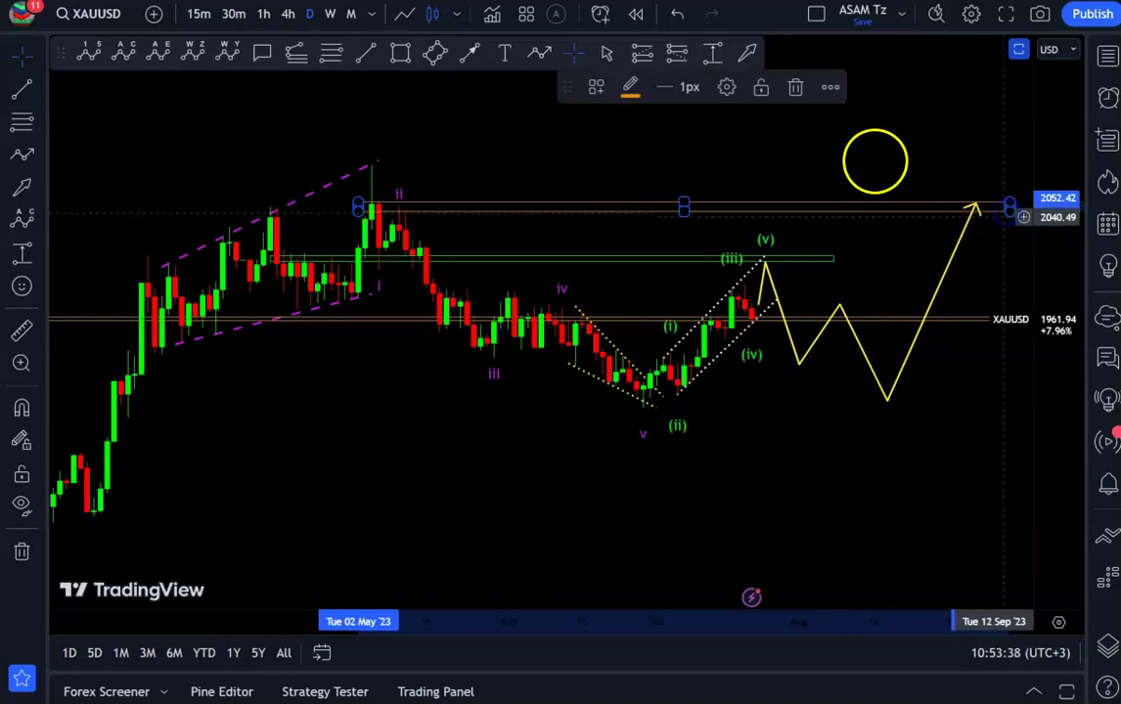
{"action": "left_click", "coordinate": [868, 157]}
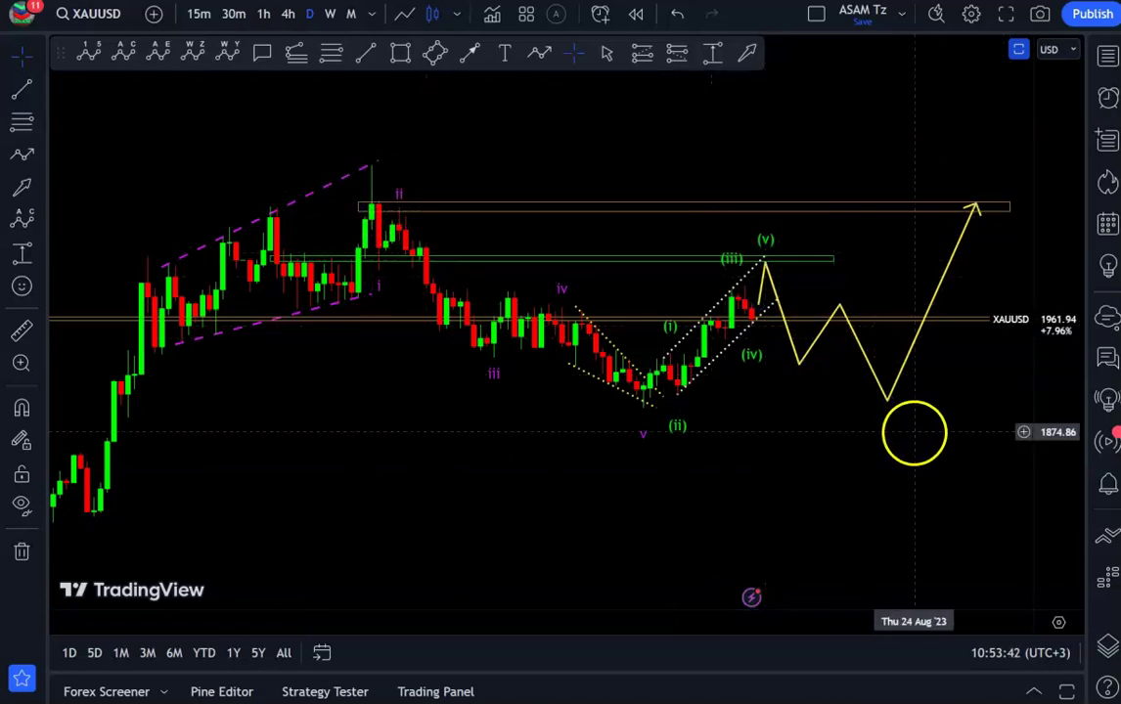
Step: Examine the projected daily path from wave (v) at the green zone through its three-leg decline to the rise toward the orange zone
{"action": "left_click_drag", "start_coordinate": [908, 473], "coordinate": [889, 465]}
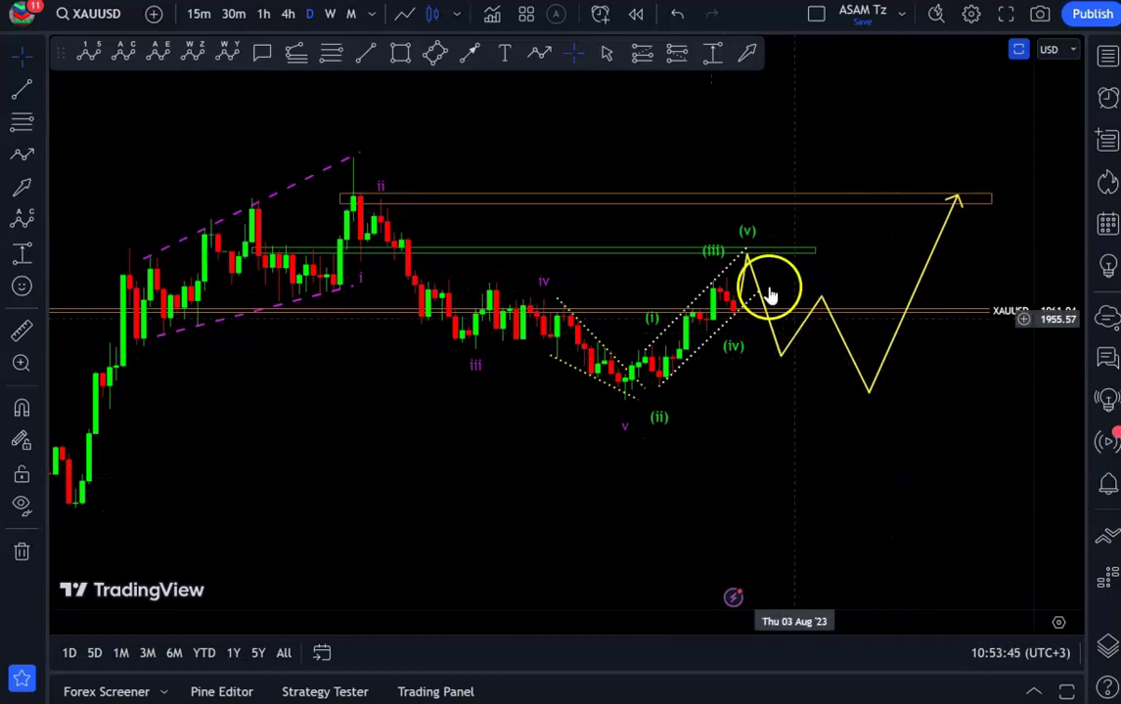
{"action": "left_click", "coordinate": [751, 254]}
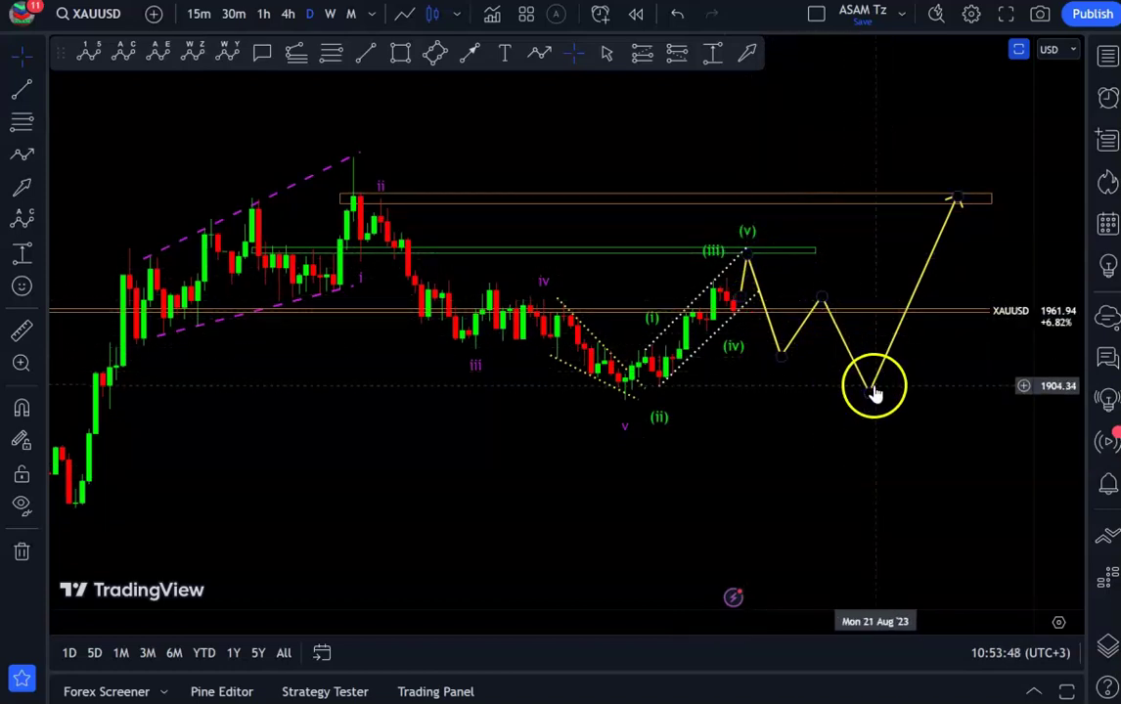
{"action": "left_click", "coordinate": [525, 199]}
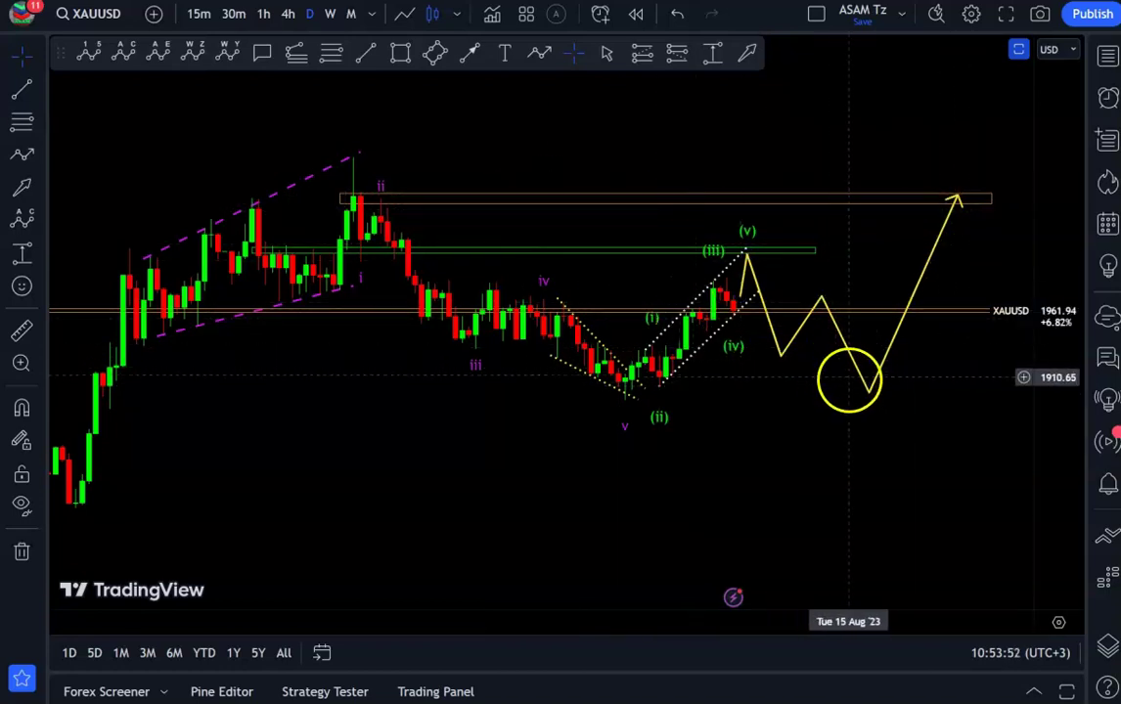
{"action": "left_click_drag", "start_coordinate": [865, 392], "coordinate": [868, 390]}
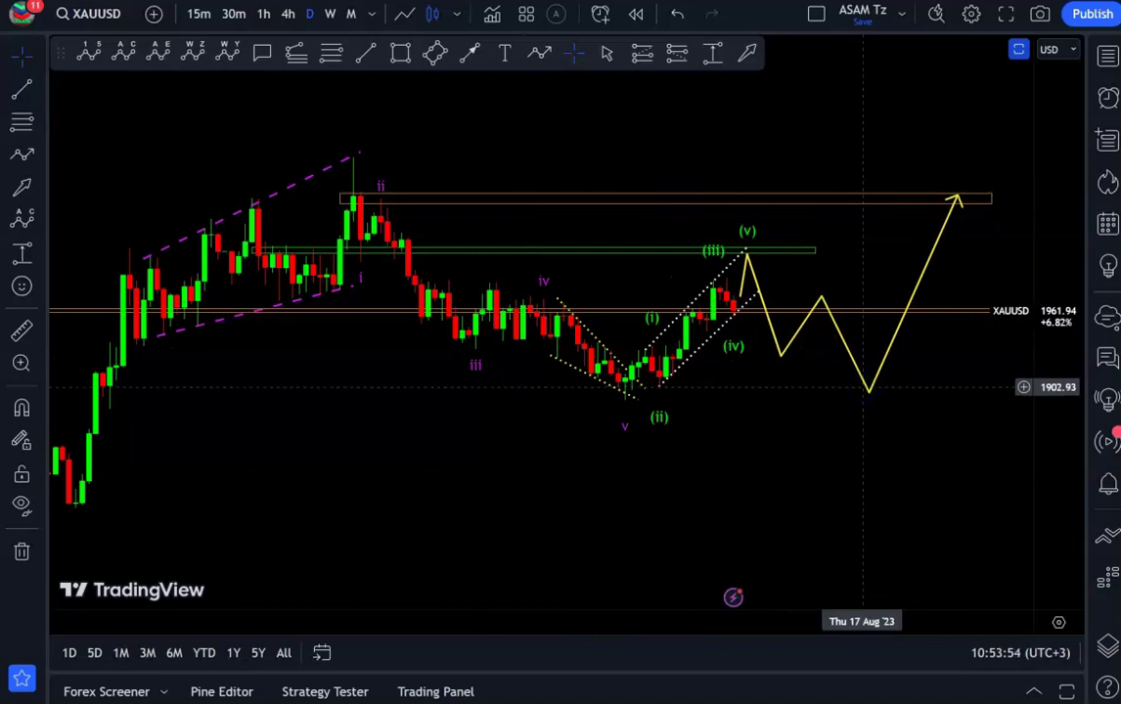
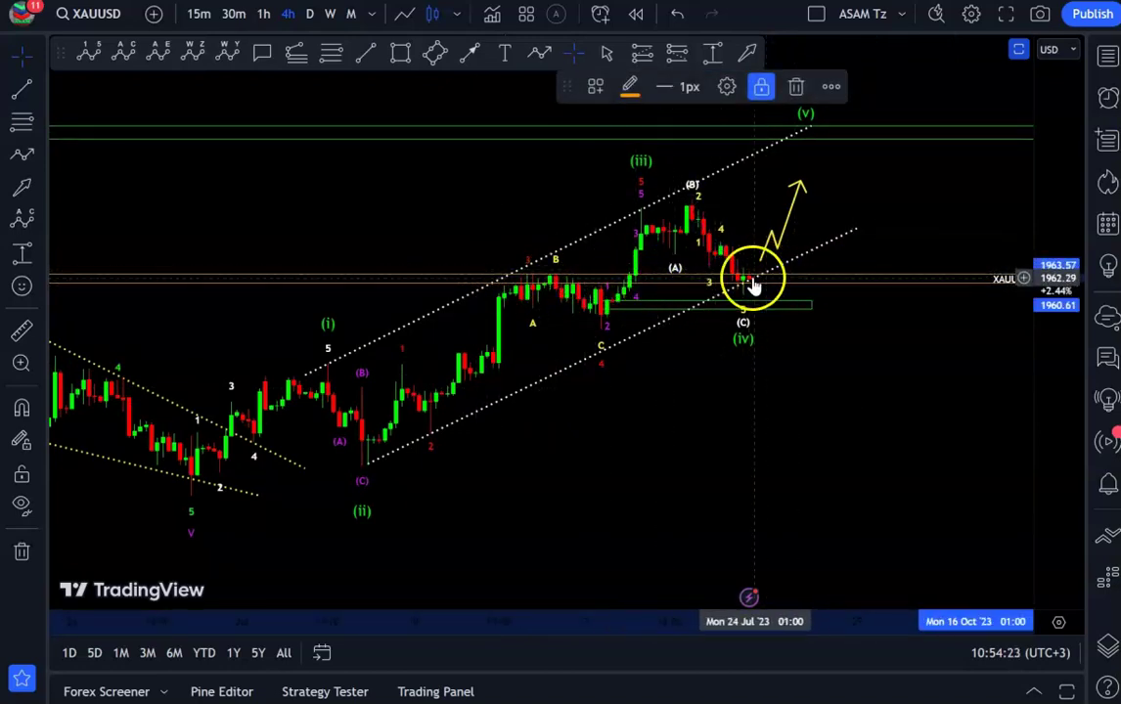
Step: Examine the wave (iv) correction on the 4-hour chart against the orange zone, the green support zone and the lower channel line
{"action": "left_click", "coordinate": [880, 363]}
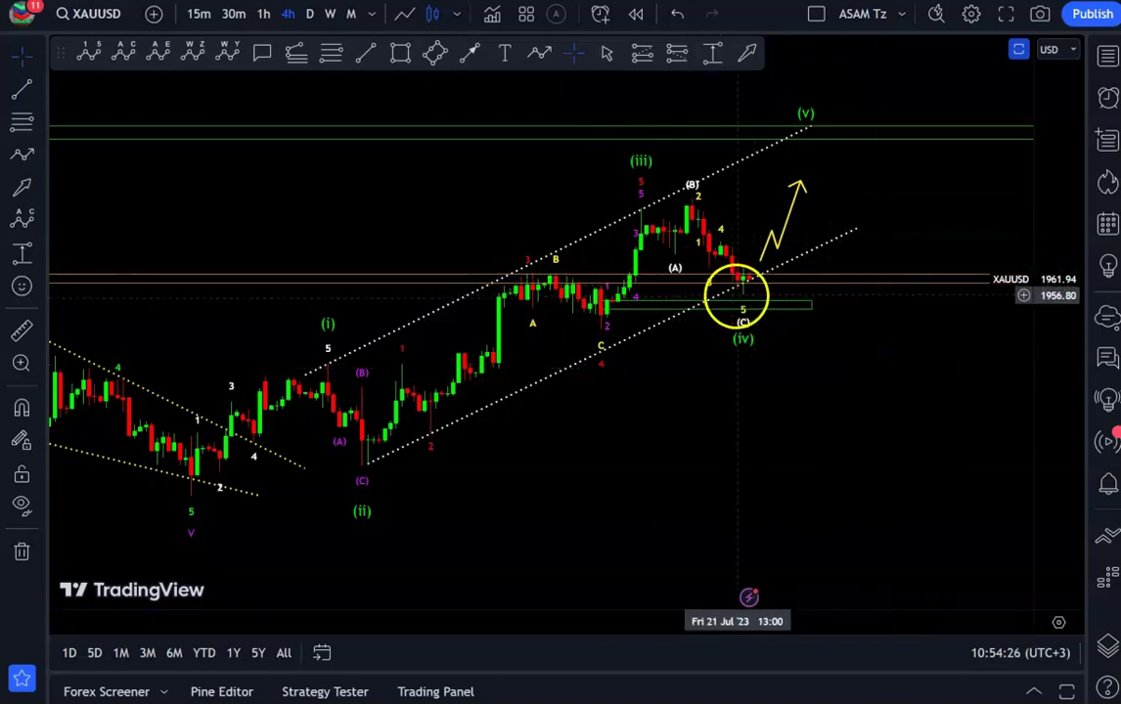
{"action": "left_click_drag", "start_coordinate": [846, 392], "coordinate": [868, 403]}
{"action": "scroll", "coordinate": [822, 409], "scroll_direction": "up", "scroll_amount": 2}
{"action": "left_click_drag", "start_coordinate": [768, 416], "coordinate": [822, 414]}
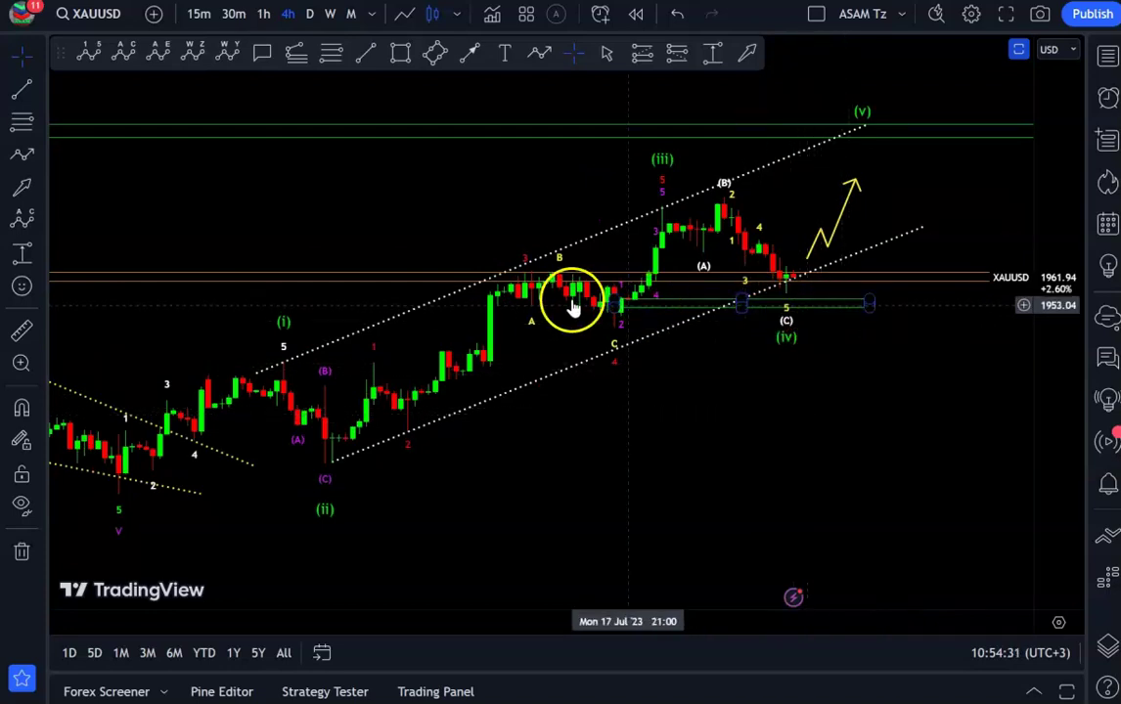
{"action": "left_click", "coordinate": [843, 305]}
{"action": "left_click", "coordinate": [890, 394]}
{"action": "scroll", "coordinate": [890, 394], "scroll_direction": "up", "scroll_amount": 3}
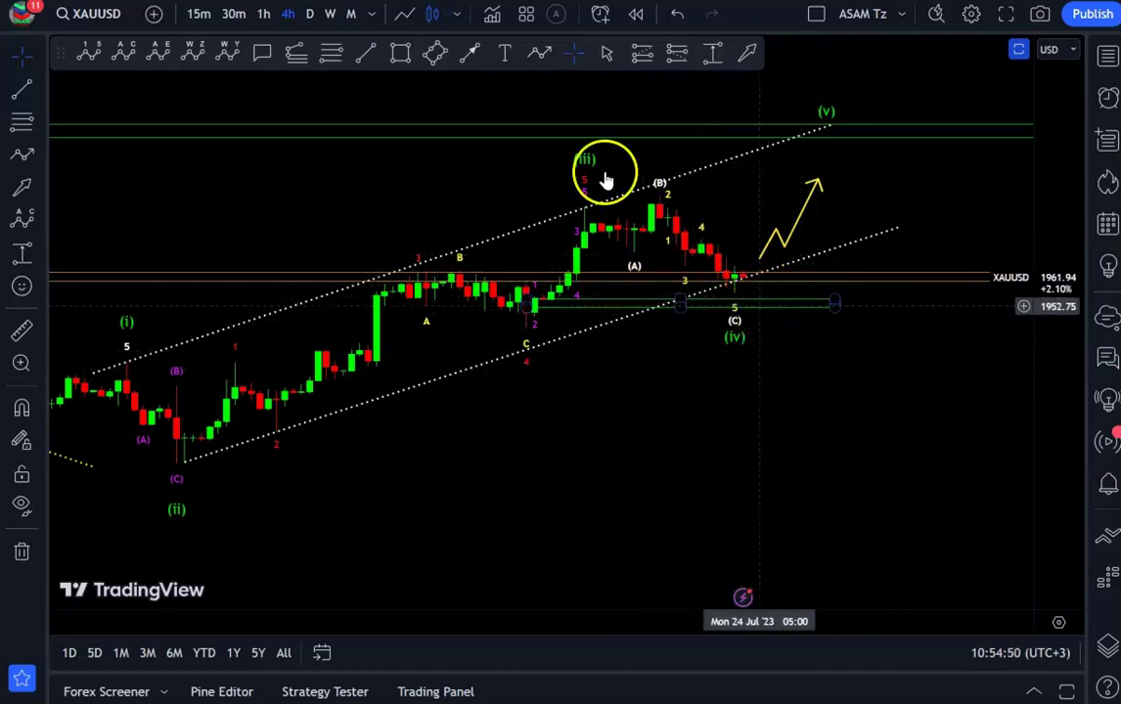
Step: Draw a short yellow path from the last candle down to the green support zone and up past the lower channel line, and delete it
{"action": "left_click", "coordinate": [536, 54]}
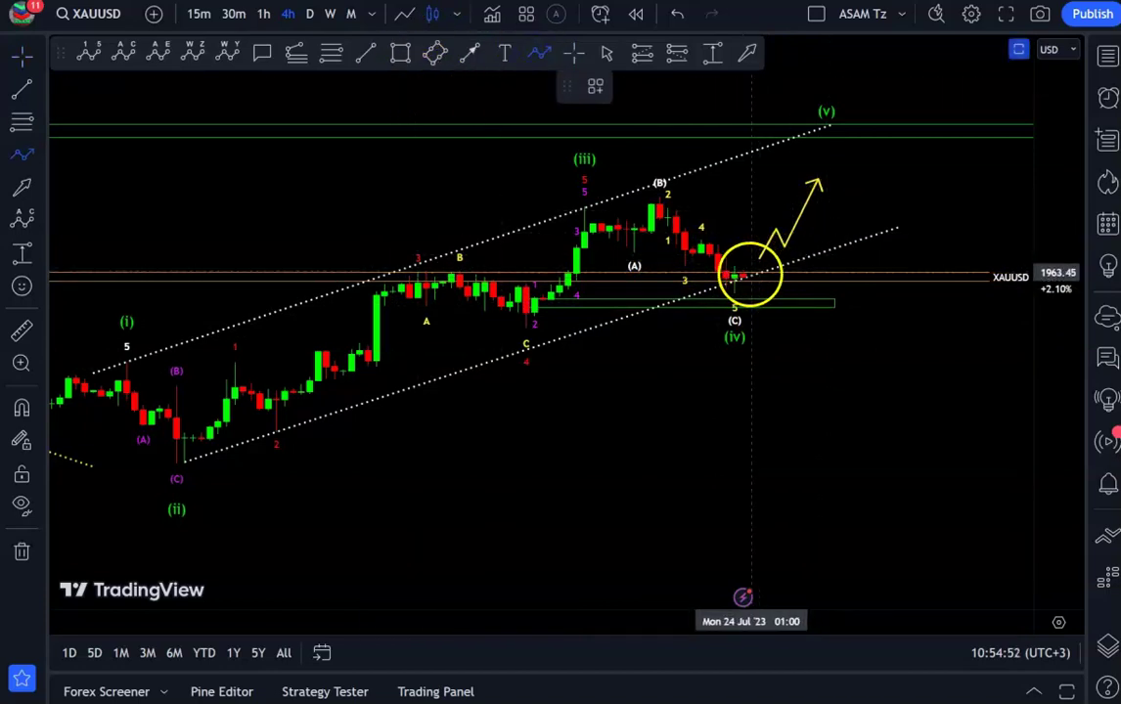
{"action": "left_click", "coordinate": [744, 275]}
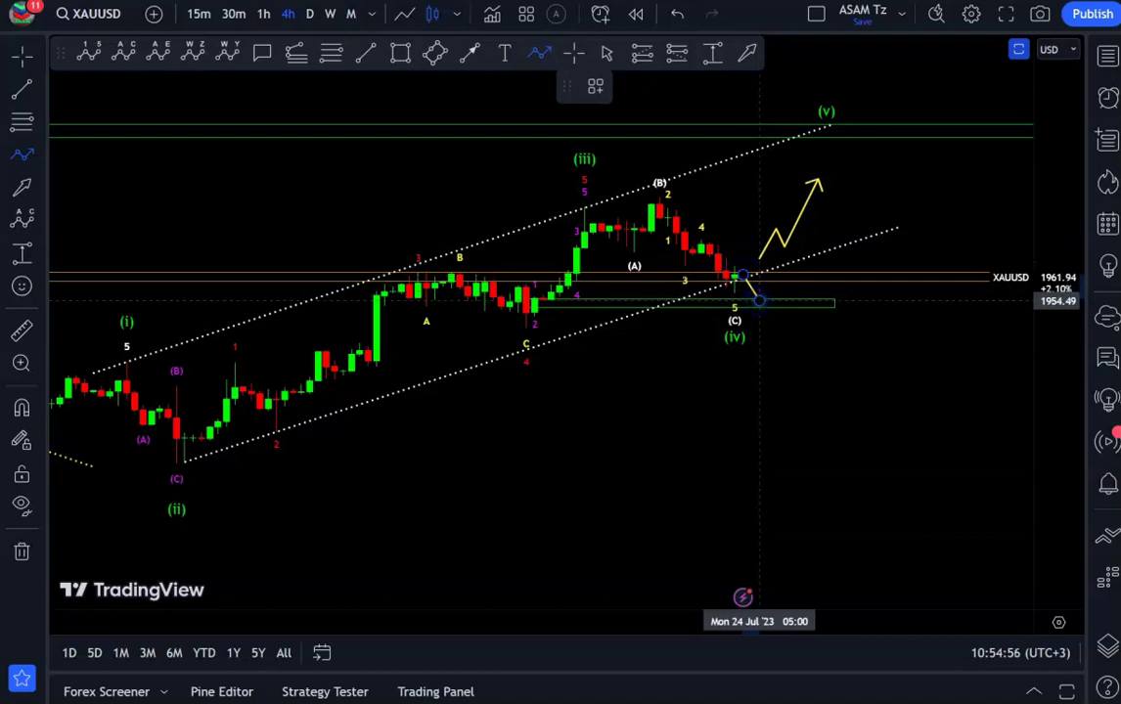
{"action": "left_click", "coordinate": [759, 300]}
{"action": "double_click", "coordinate": [778, 254]}
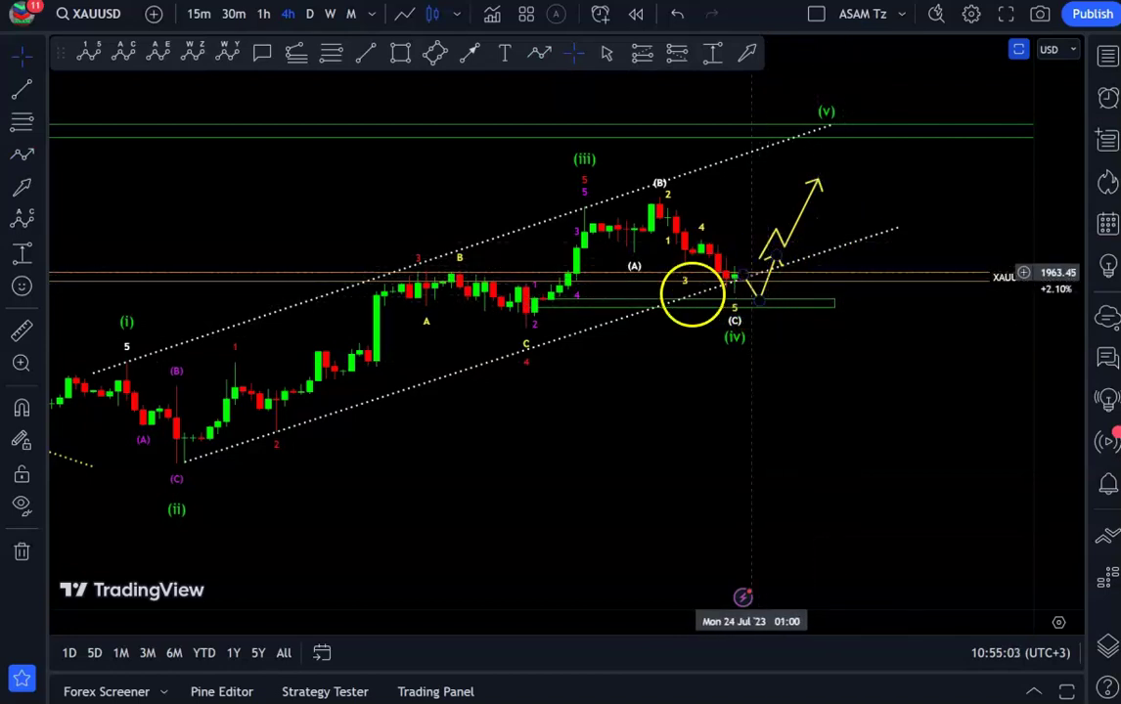
{"action": "left_click_drag", "start_coordinate": [756, 298], "coordinate": [755, 296]}
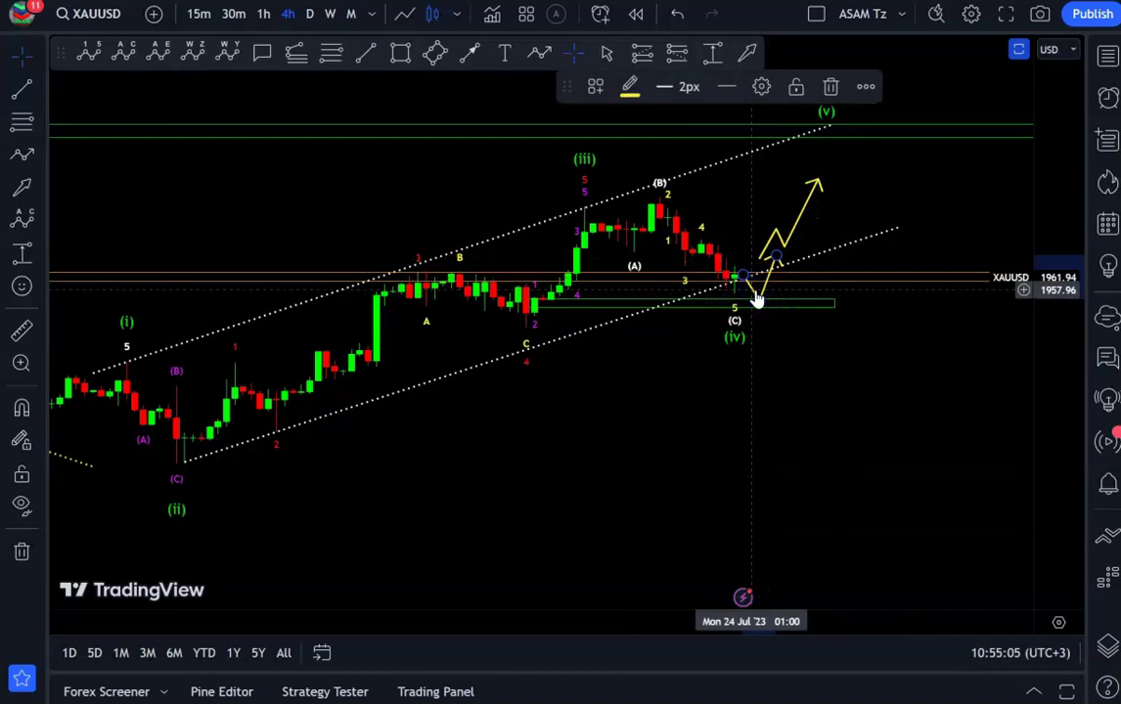
{"action": "key", "text": "Delete"}
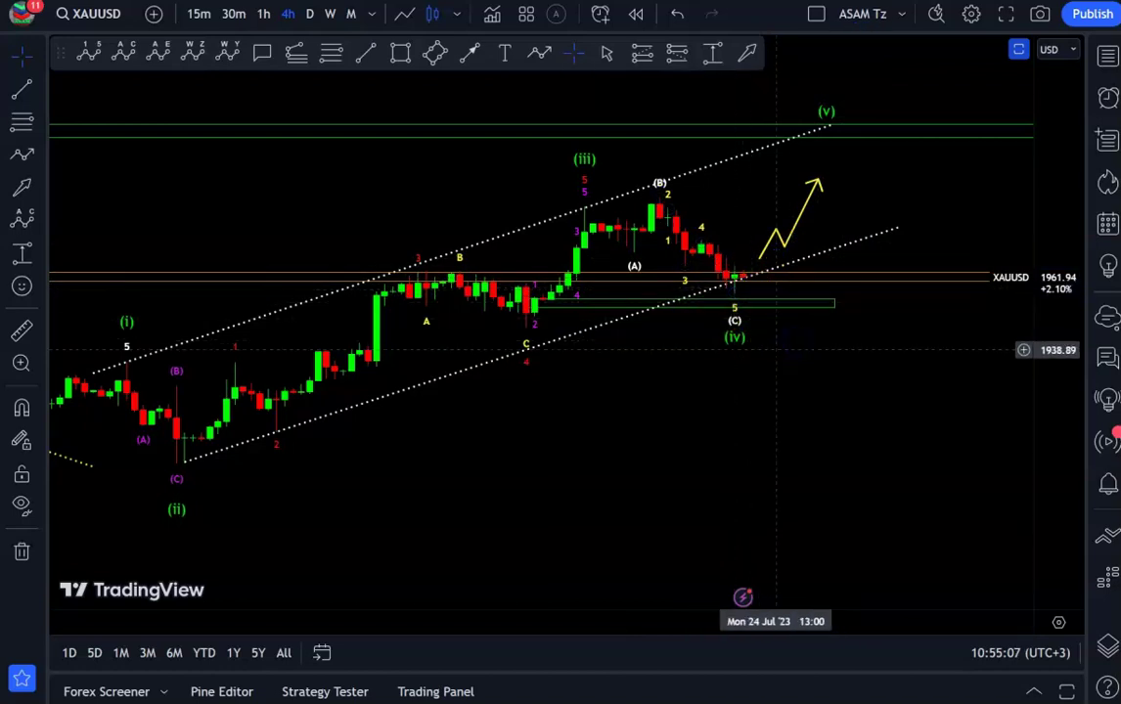
Step: Examine the latest 4-hour candles at wave (iv) between the orange zone, the lower channel line and the small green support zone
{"action": "left_click", "coordinate": [746, 305]}
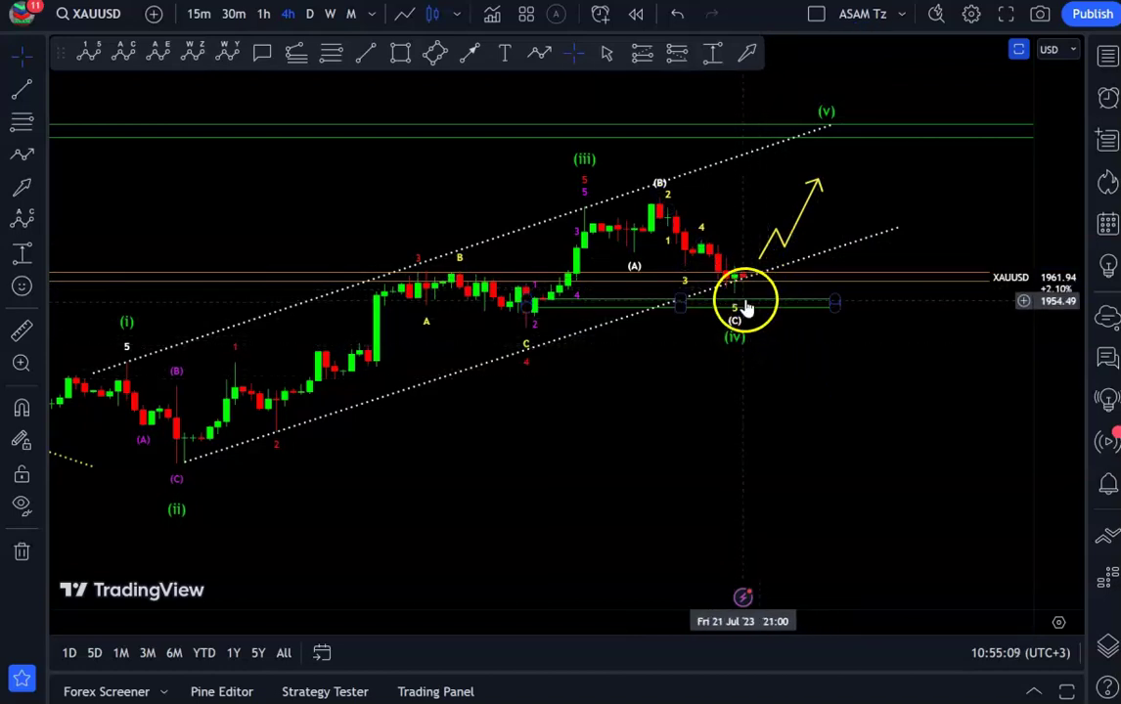
{"action": "left_click", "coordinate": [784, 320]}
{"action": "left_click", "coordinate": [758, 305]}
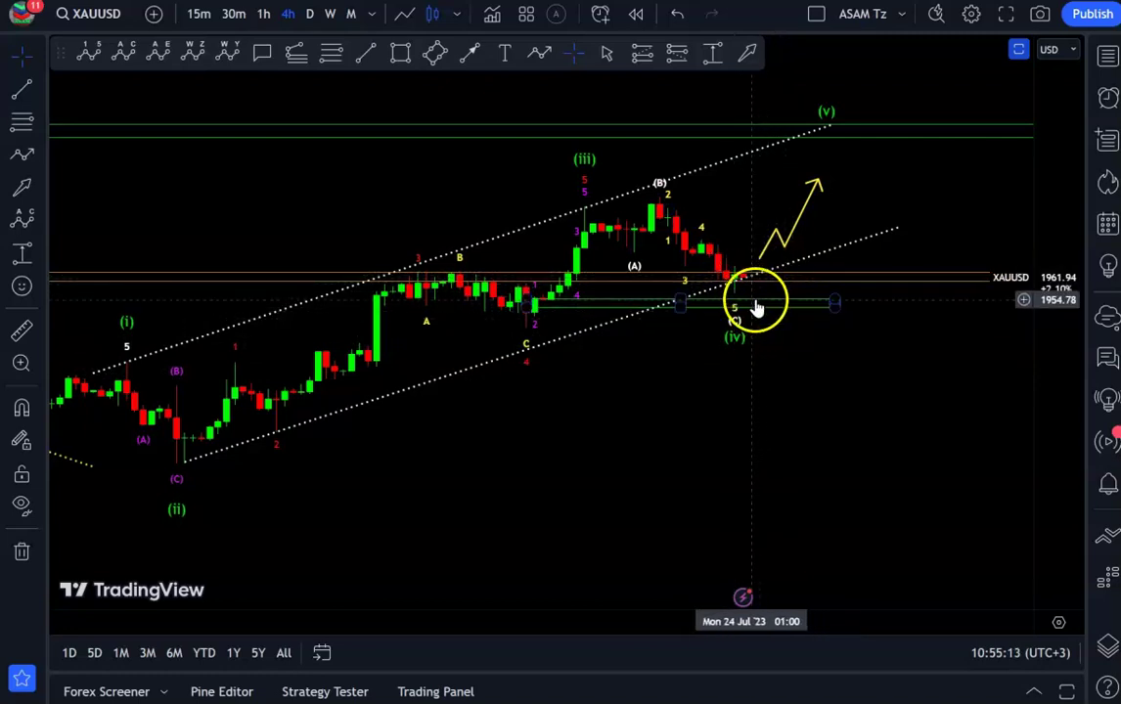
{"action": "left_click", "coordinate": [745, 281]}
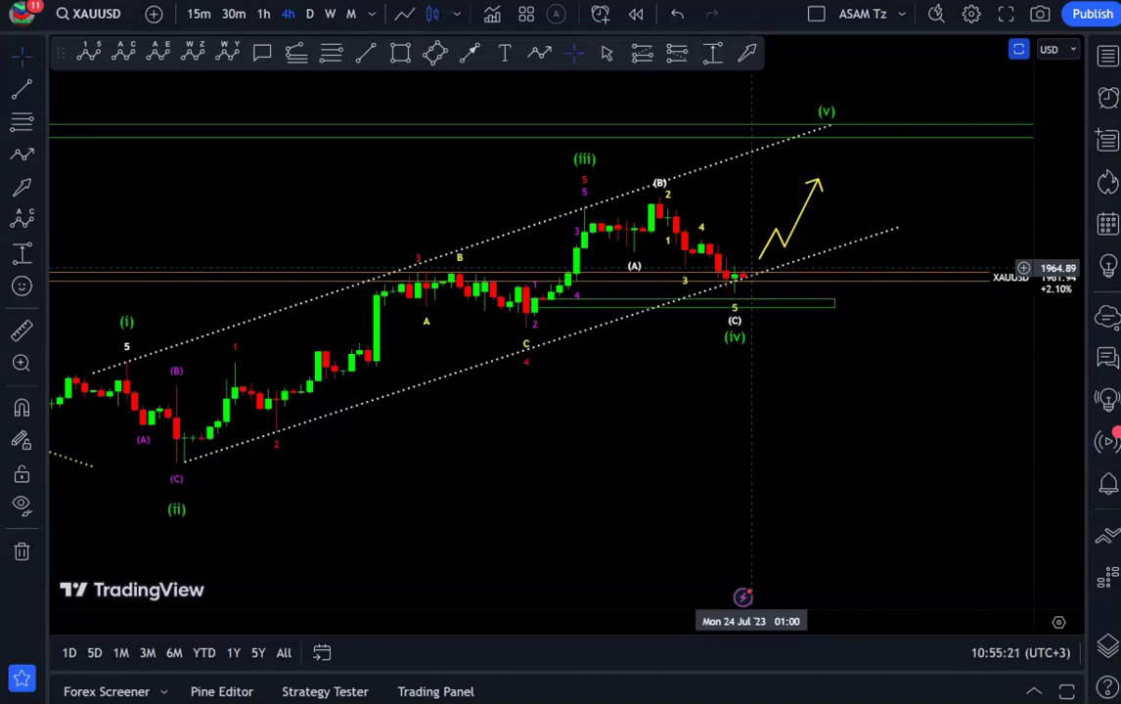
{"action": "left_click", "coordinate": [751, 284]}
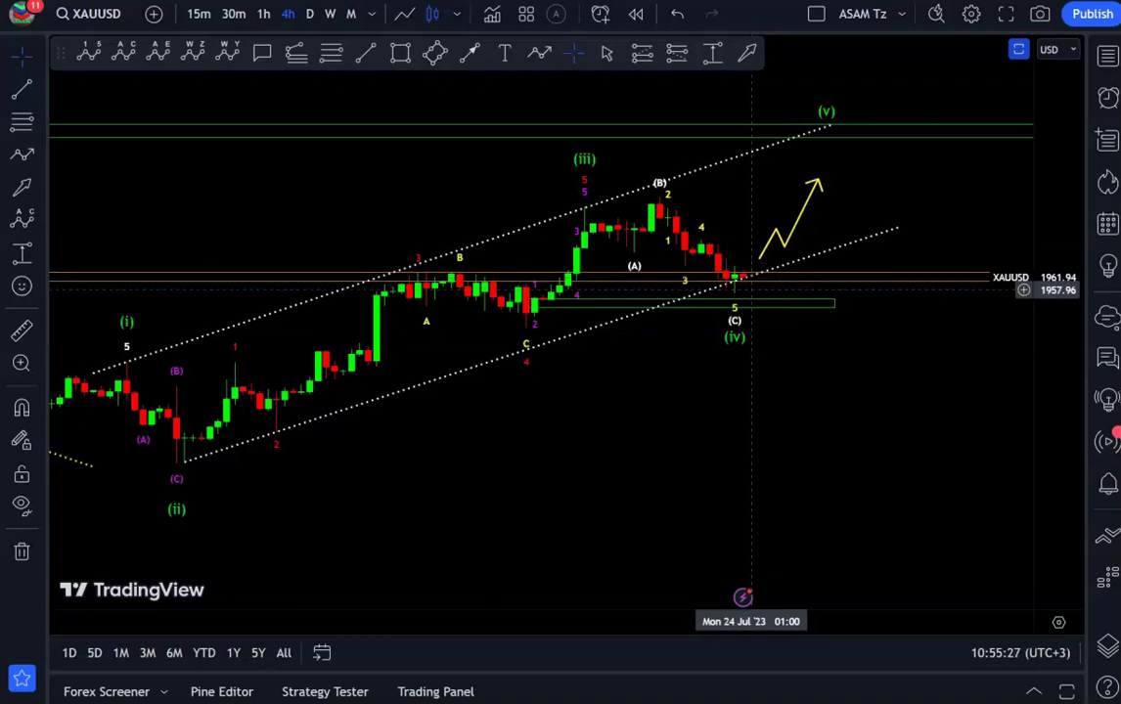
{"action": "left_click_drag", "start_coordinate": [781, 355], "coordinate": [829, 365]}
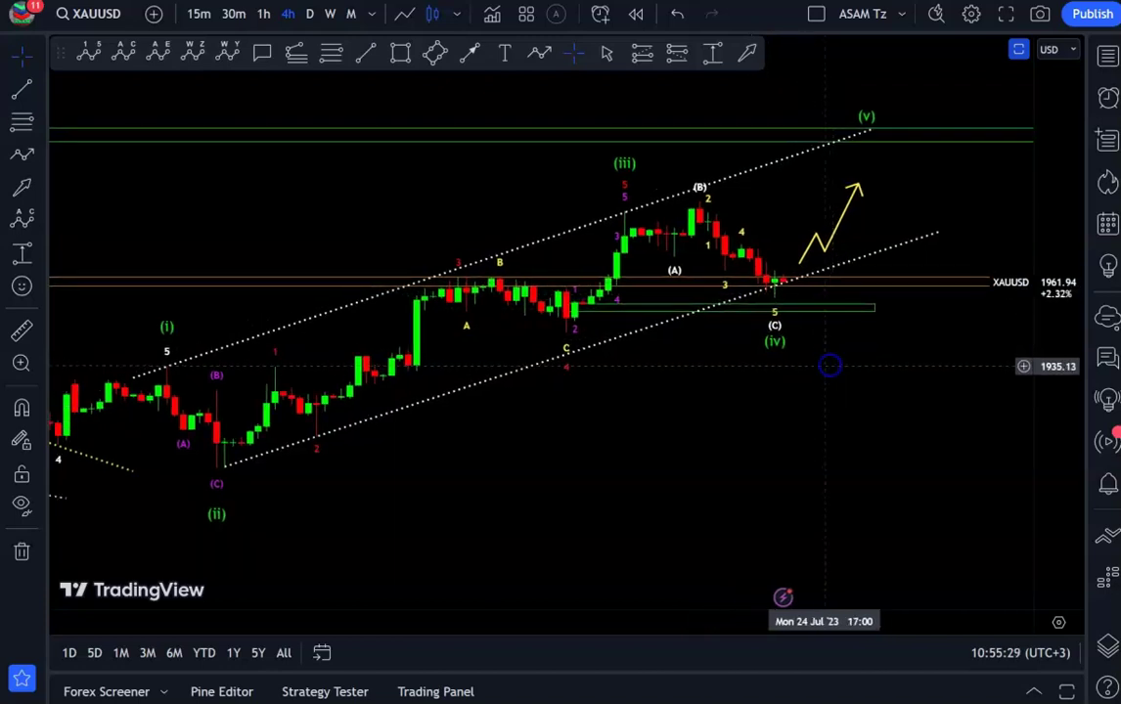
{"action": "left_click", "coordinate": [788, 293]}
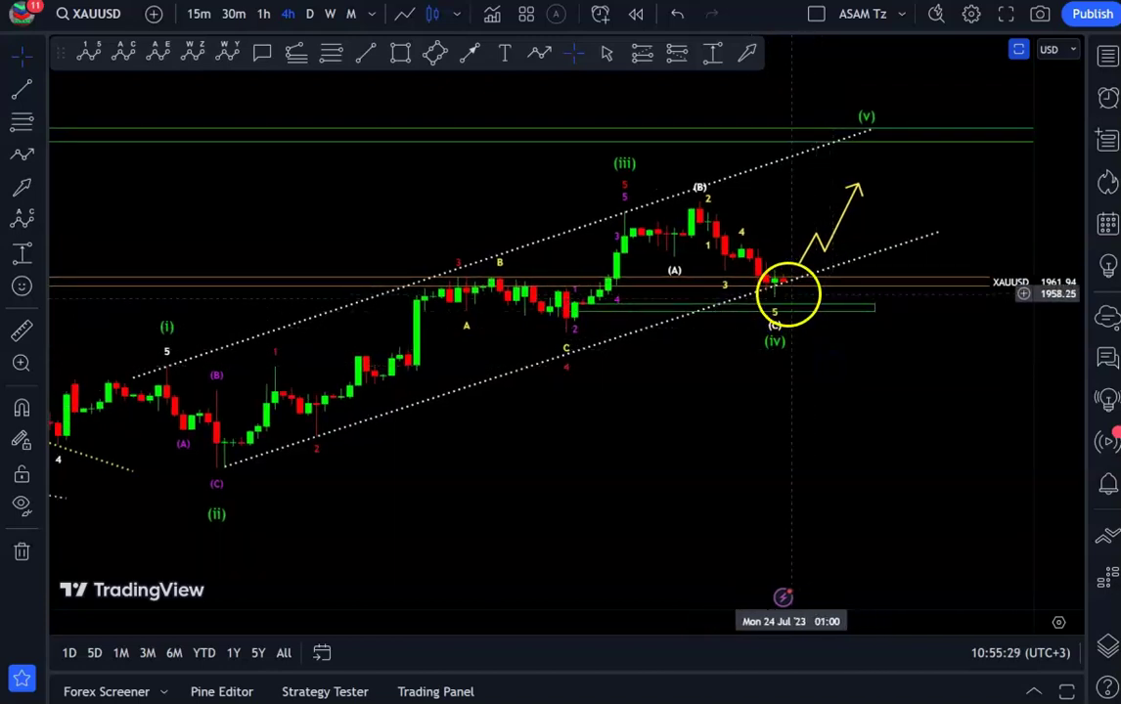
{"action": "left_click", "coordinate": [782, 263]}
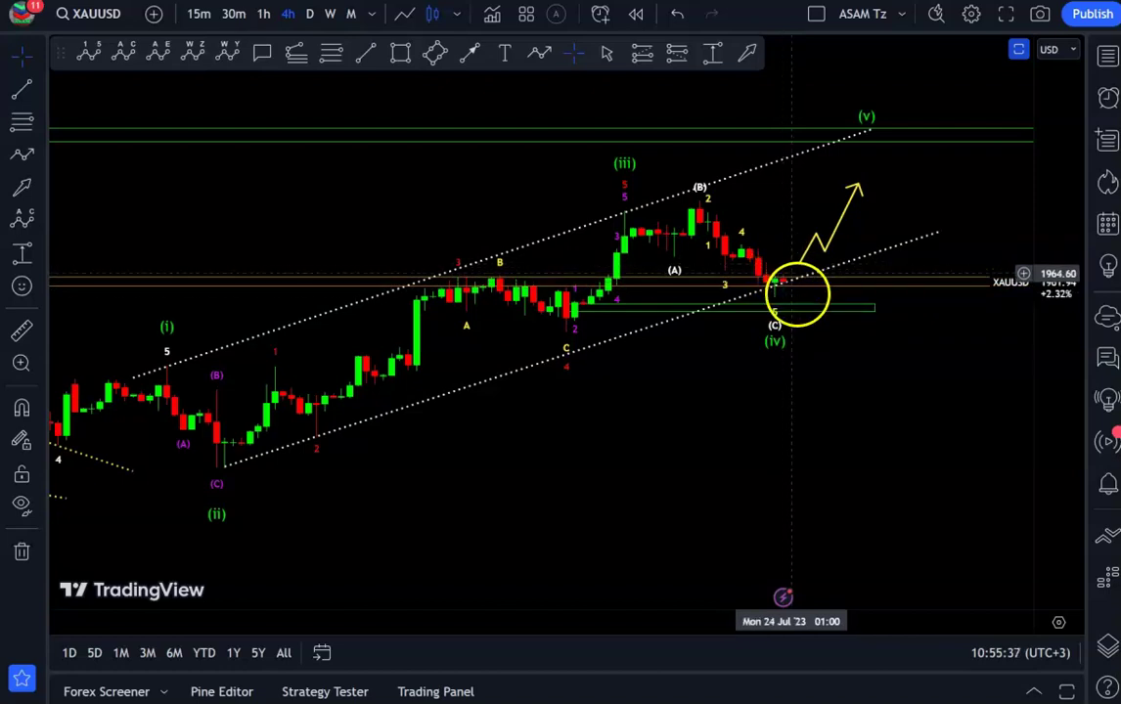
{"action": "left_click", "coordinate": [797, 311]}
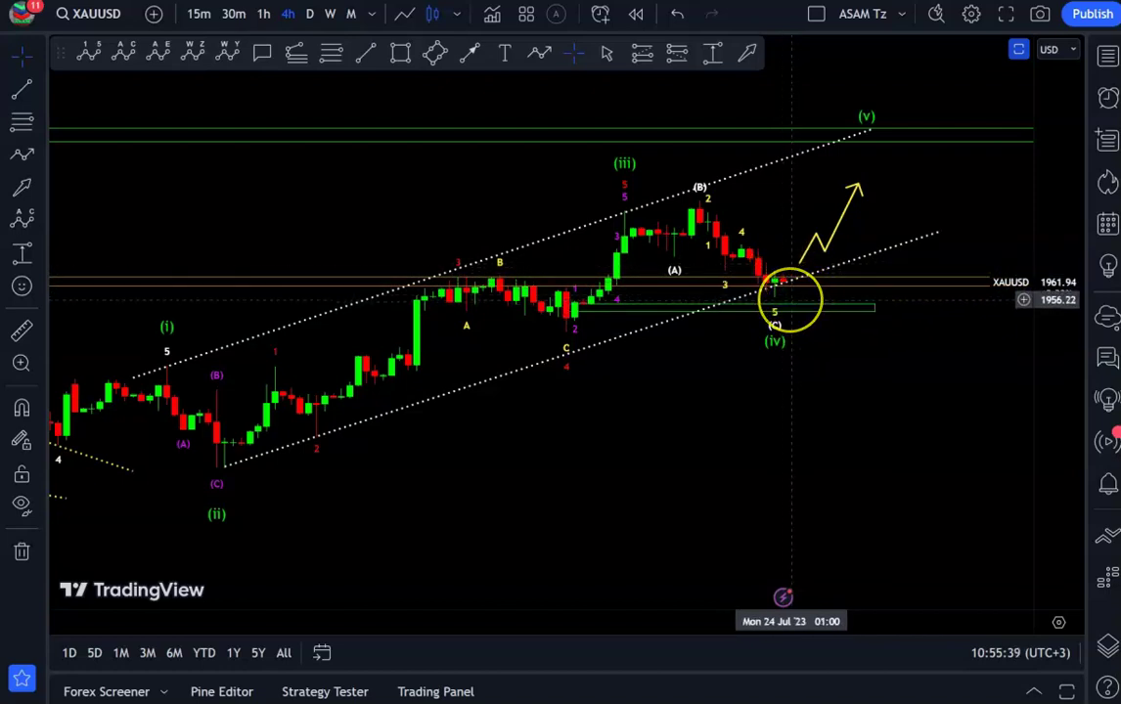
{"action": "left_click", "coordinate": [793, 276]}
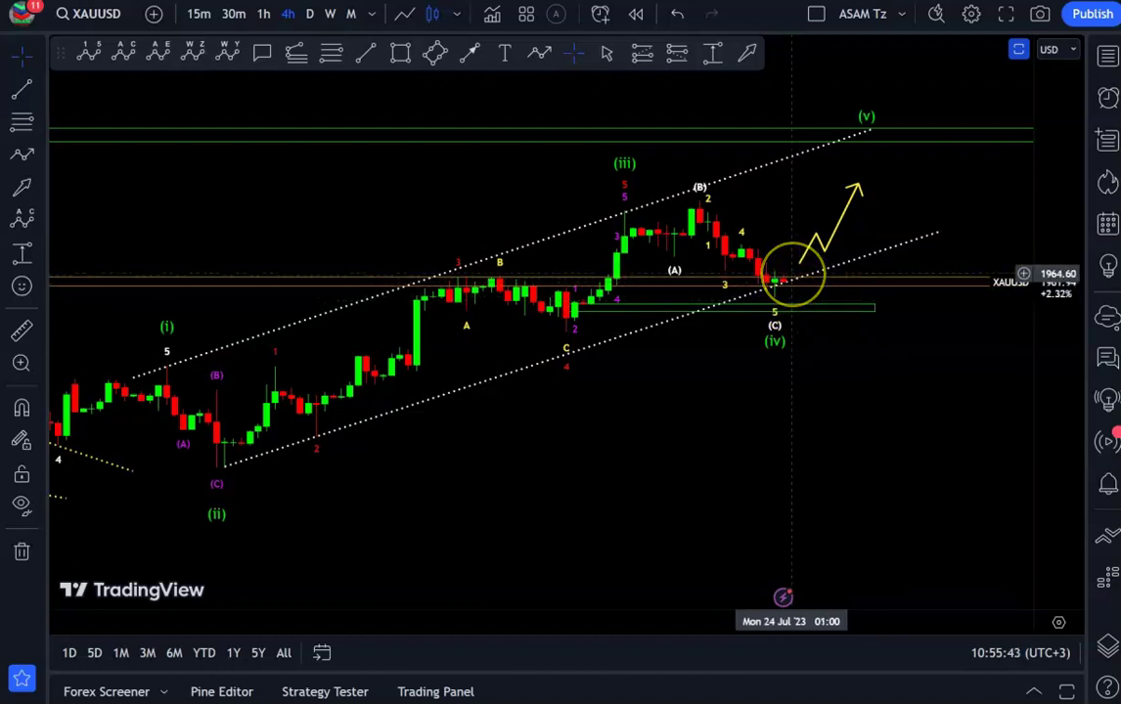
{"action": "left_click", "coordinate": [827, 308]}
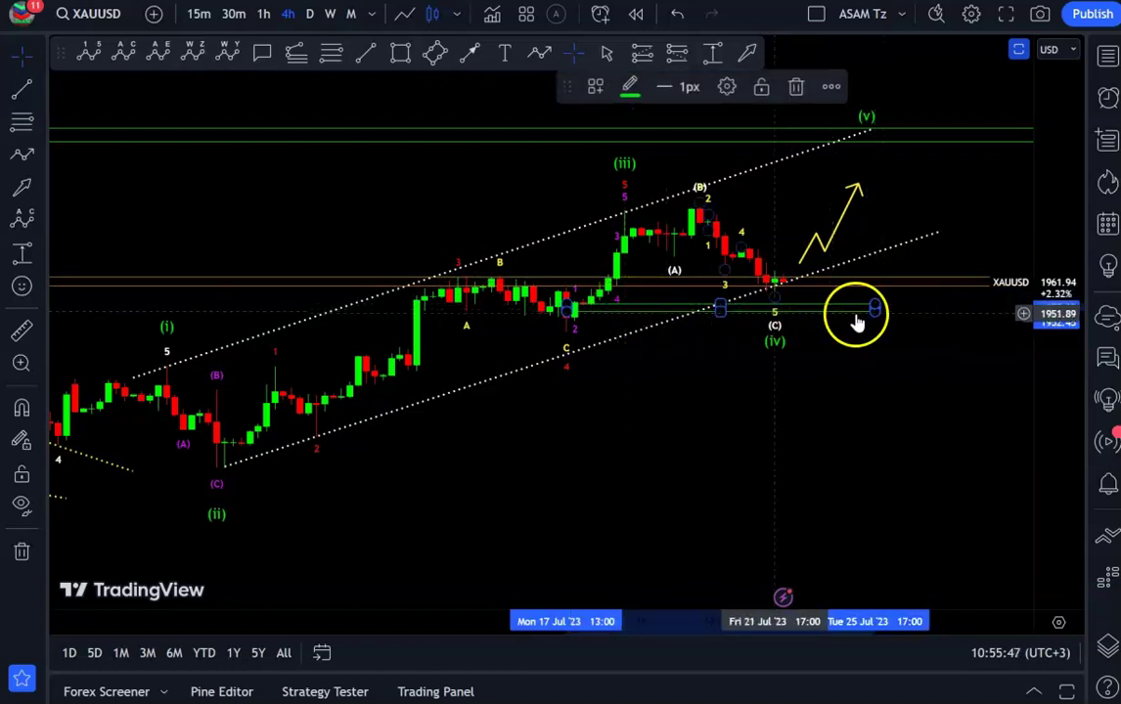
{"action": "left_click", "coordinate": [912, 347]}
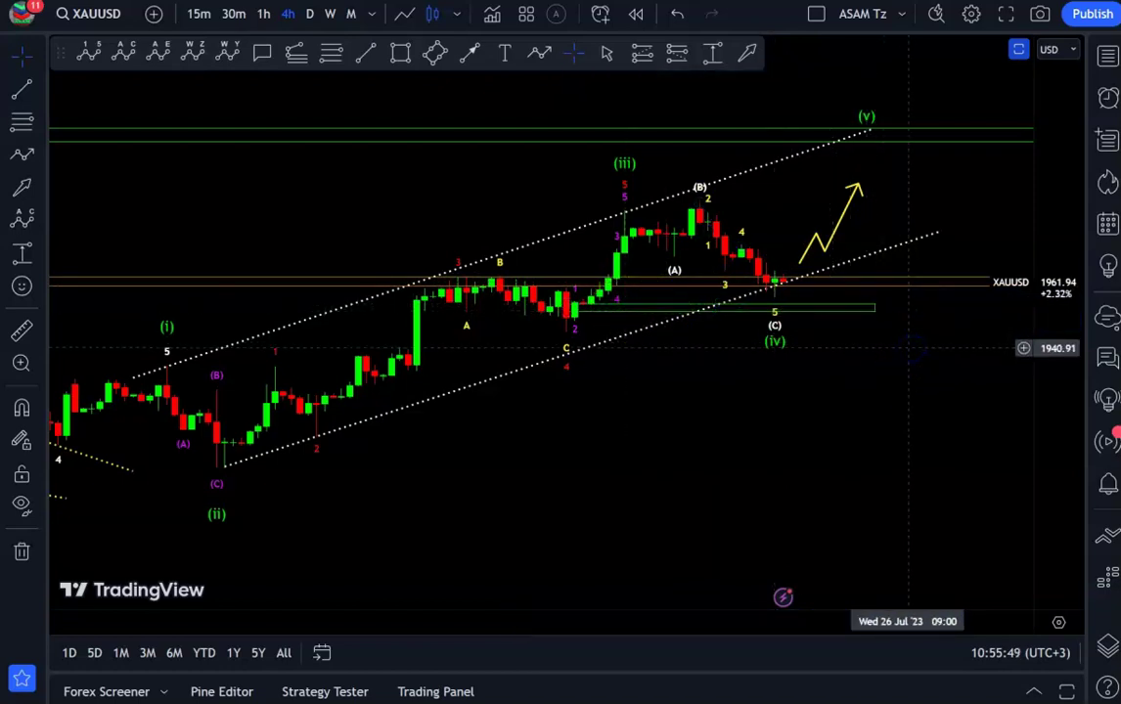
{"action": "left_click", "coordinate": [893, 303]}
Step: Review the 4-hour structure from the wave v low through wave (iv) to the projected wave (v) at the upper green zone
{"action": "left_click_drag", "start_coordinate": [842, 315], "coordinate": [1046, 317]}
{"action": "scroll", "coordinate": [971, 405], "scroll_direction": "up", "scroll_amount": 4}
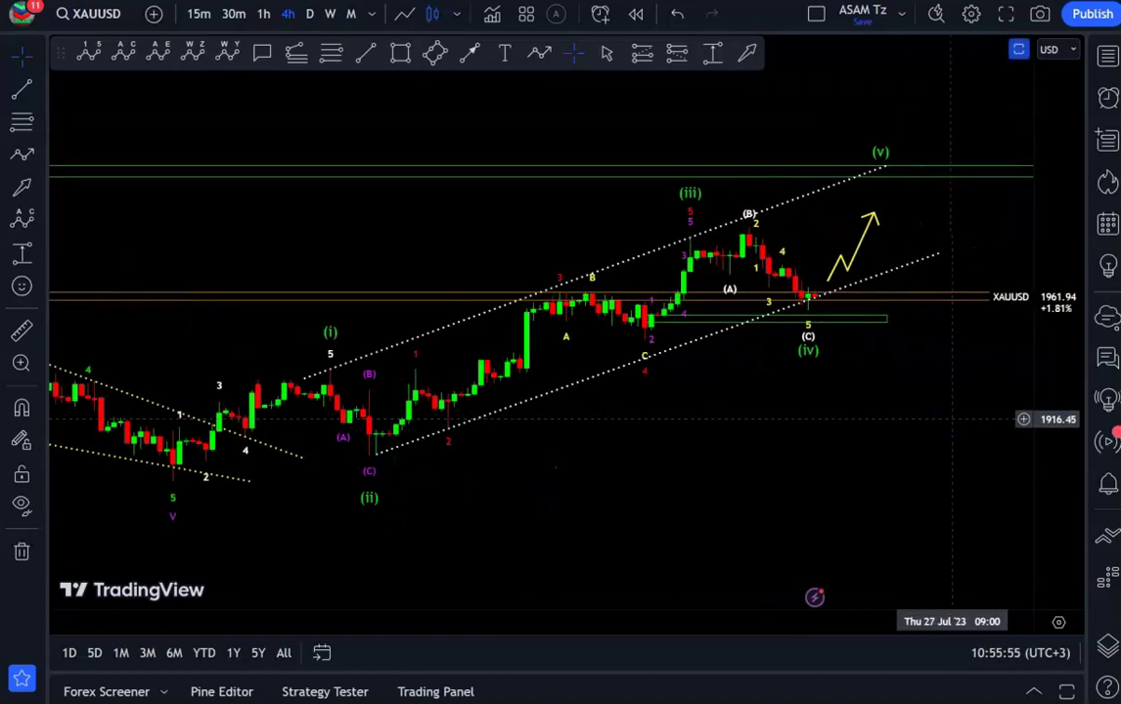
{"action": "mouse_move", "coordinate": [918, 418]}
{"action": "left_mouse_down"}
{"action": "mouse_move", "coordinate": [971, 427]}
{"action": "mouse_move", "coordinate": [931, 404]}
{"action": "left_mouse_up"}
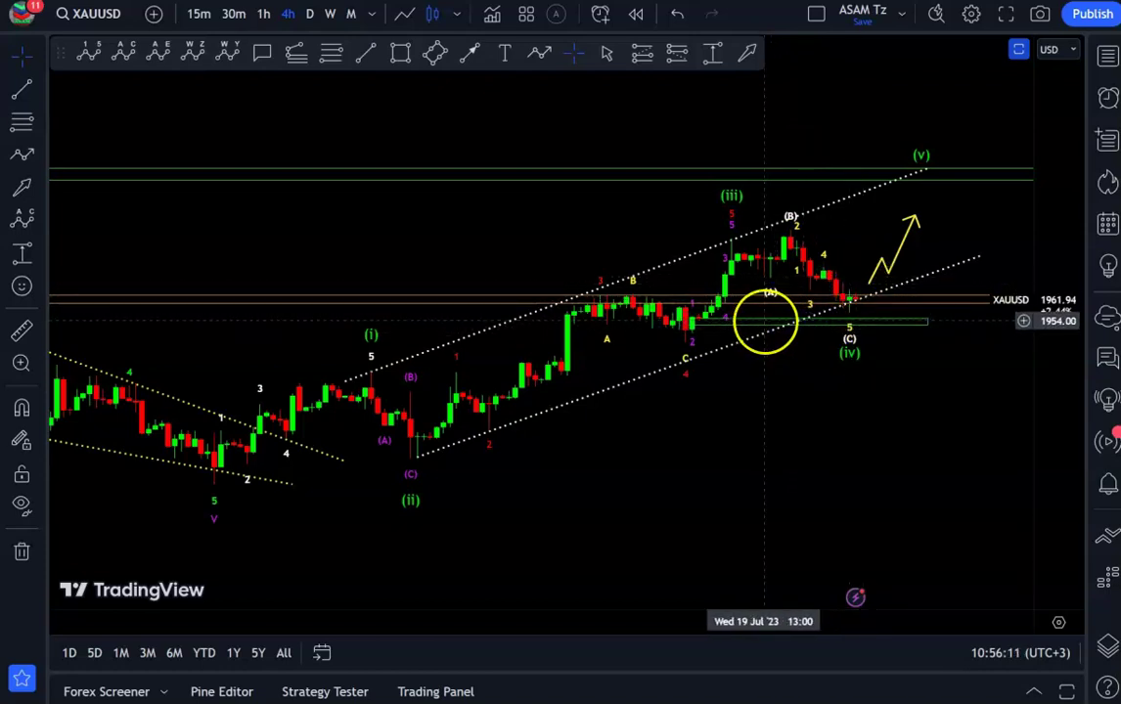
{"action": "left_click", "coordinate": [767, 322]}
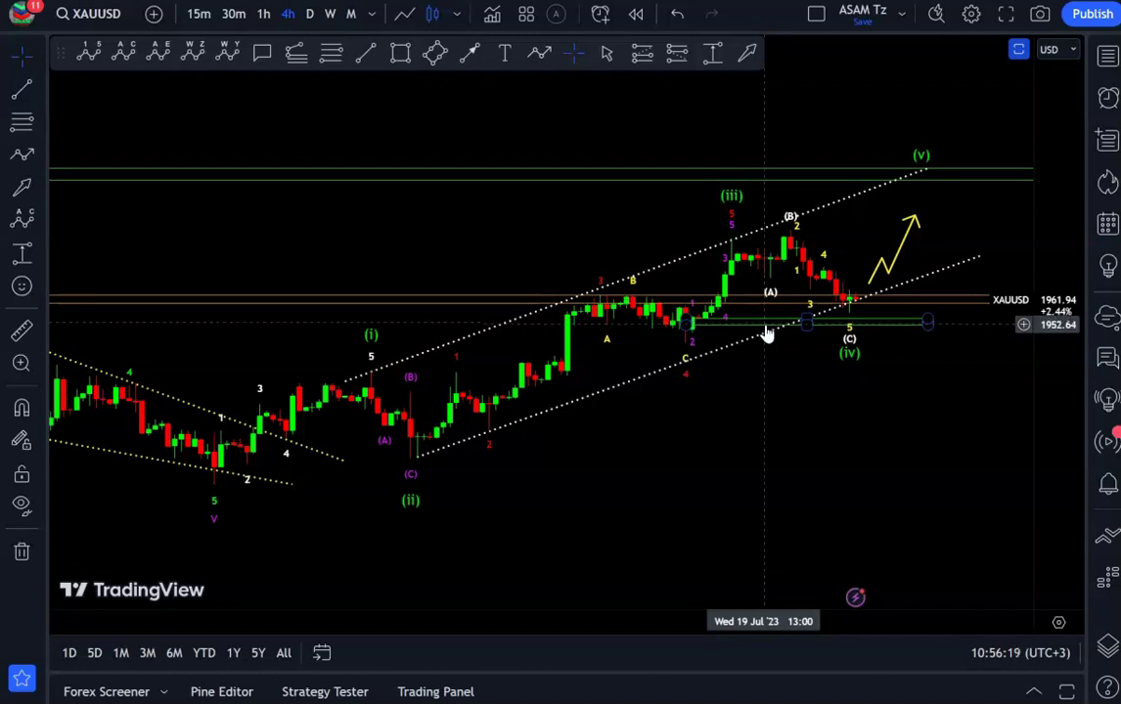
{"action": "left_click", "coordinate": [778, 343]}
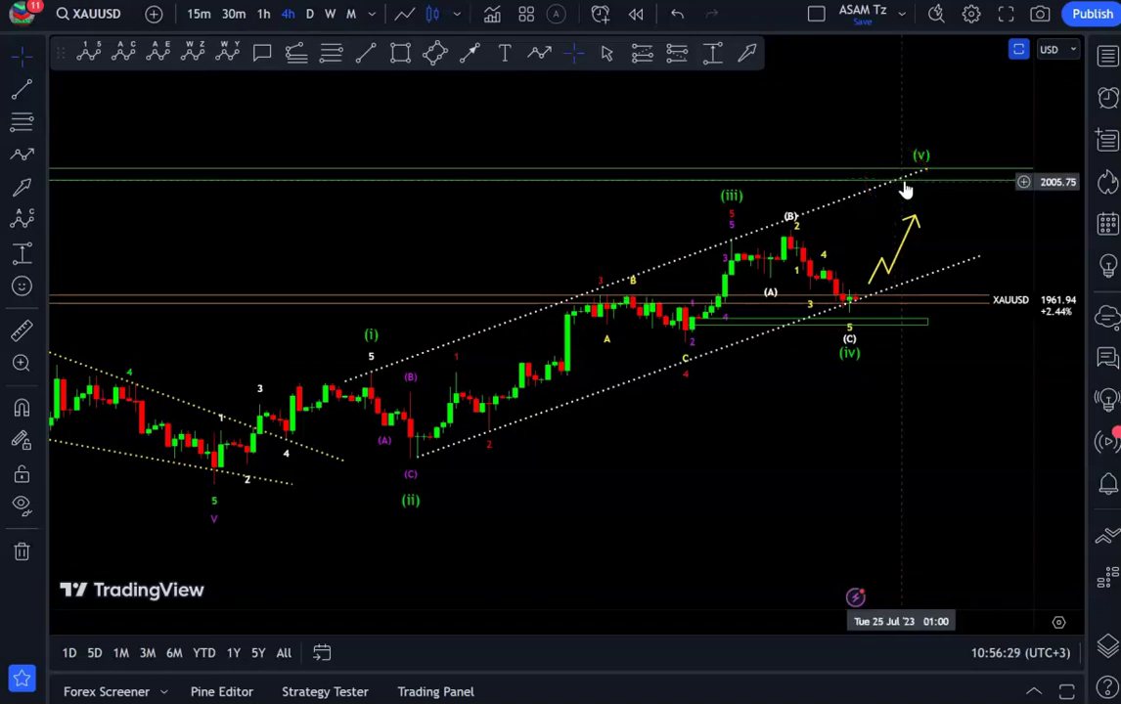
{"action": "left_click", "coordinate": [858, 188]}
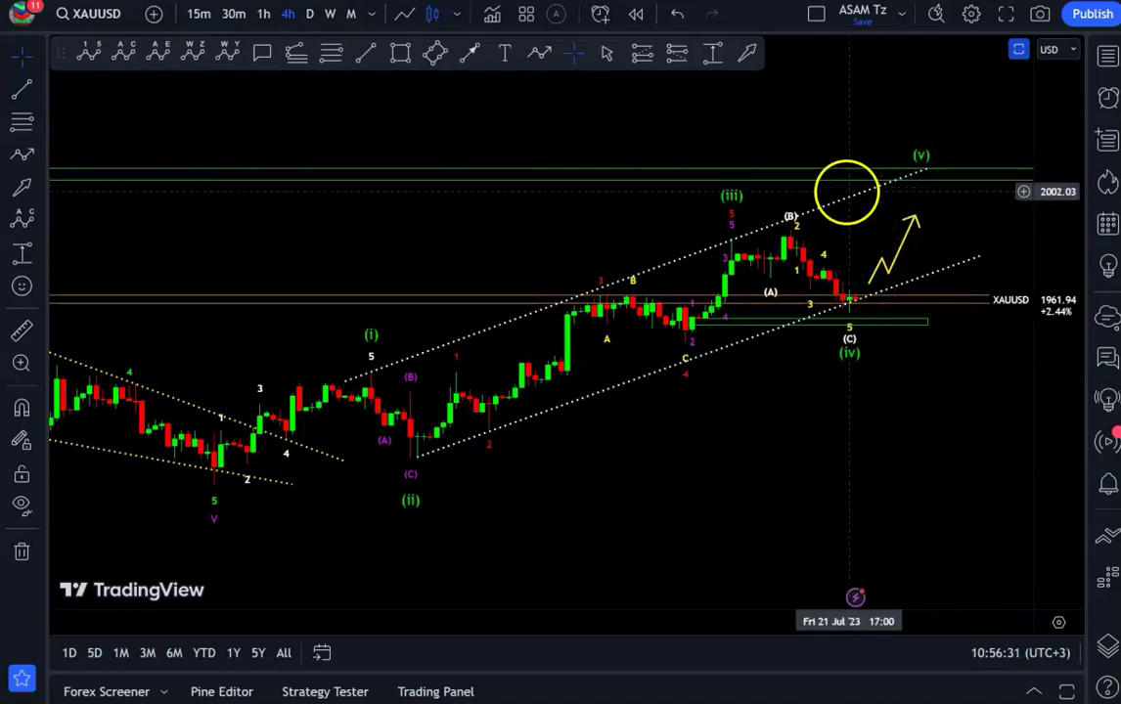
{"action": "left_click", "coordinate": [946, 193]}
{"action": "scroll", "coordinate": [946, 193], "scroll_direction": "down", "scroll_amount": 6}
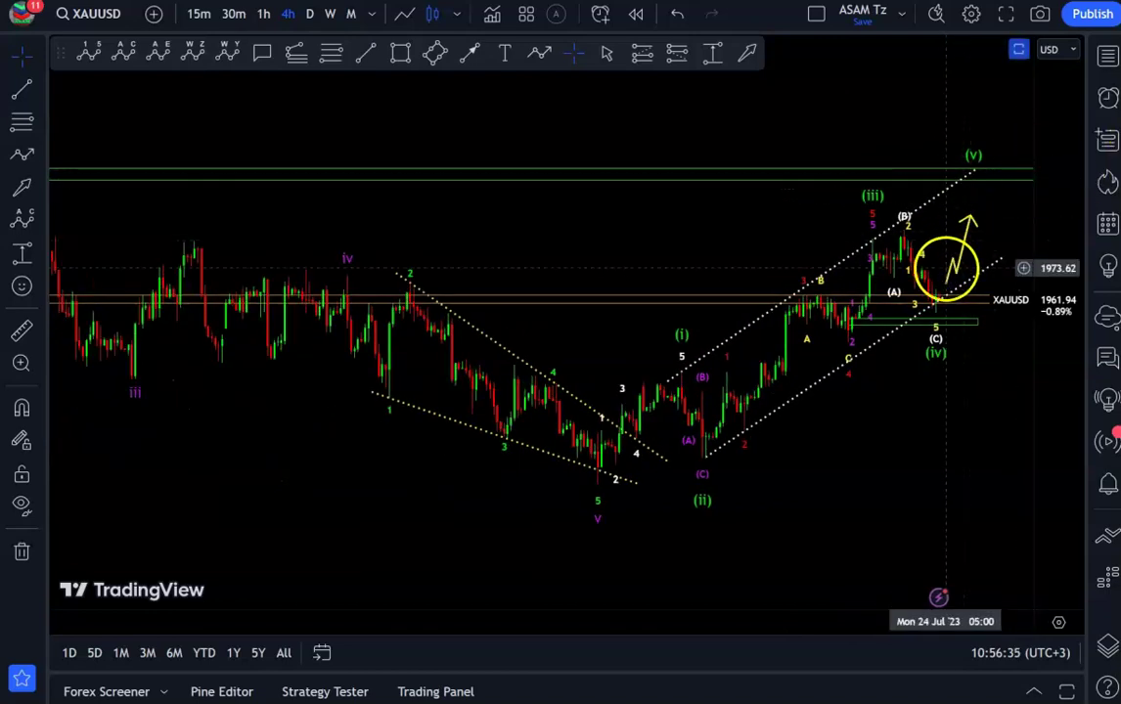
{"action": "scroll", "coordinate": [953, 186], "scroll_direction": "up", "scroll_amount": 2}
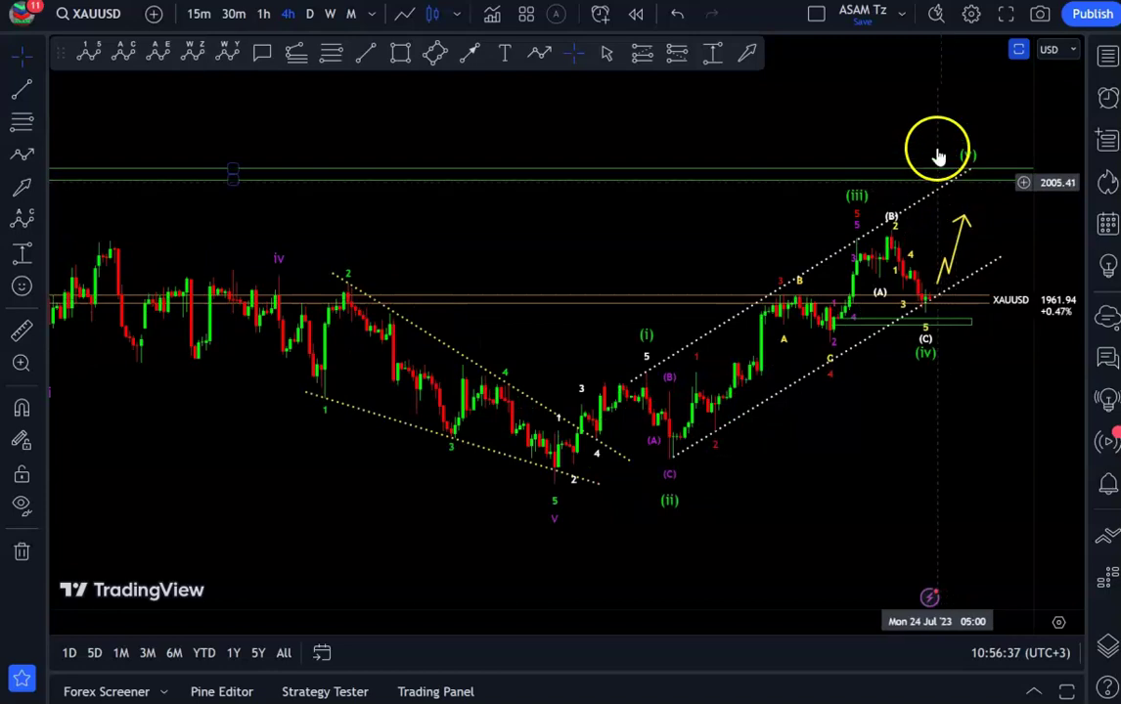
{"action": "scroll", "coordinate": [956, 191], "scroll_direction": "down", "scroll_amount": 1}
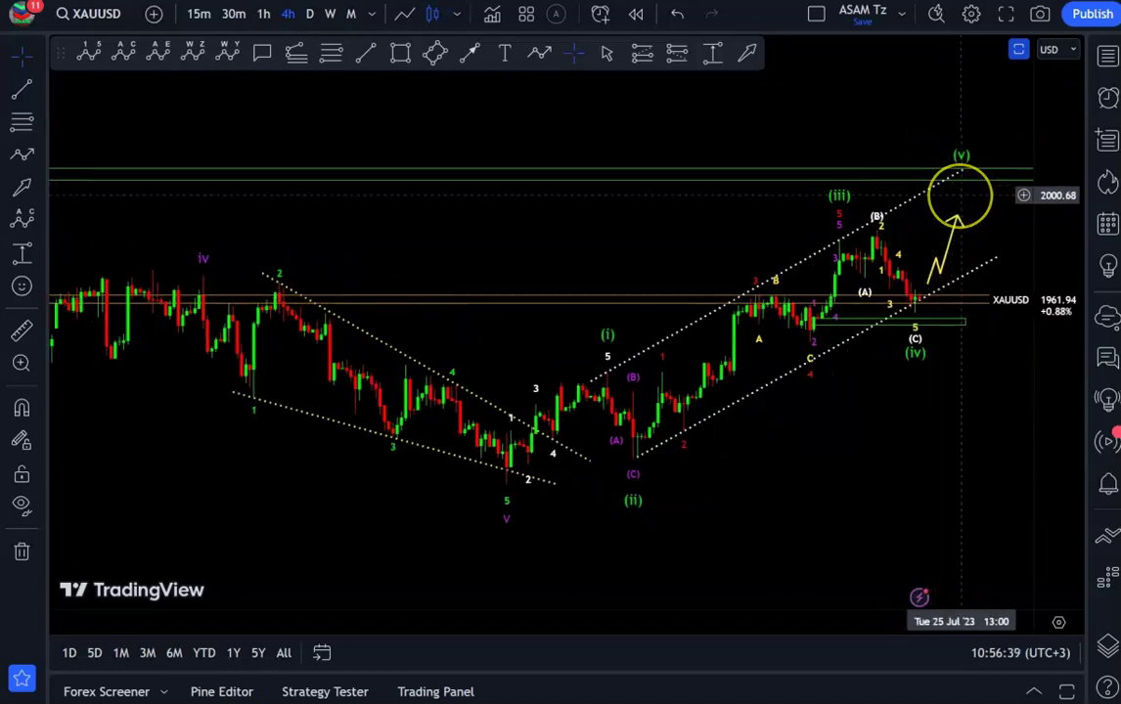
{"action": "scroll", "coordinate": [959, 194], "scroll_direction": "down", "scroll_amount": 1}
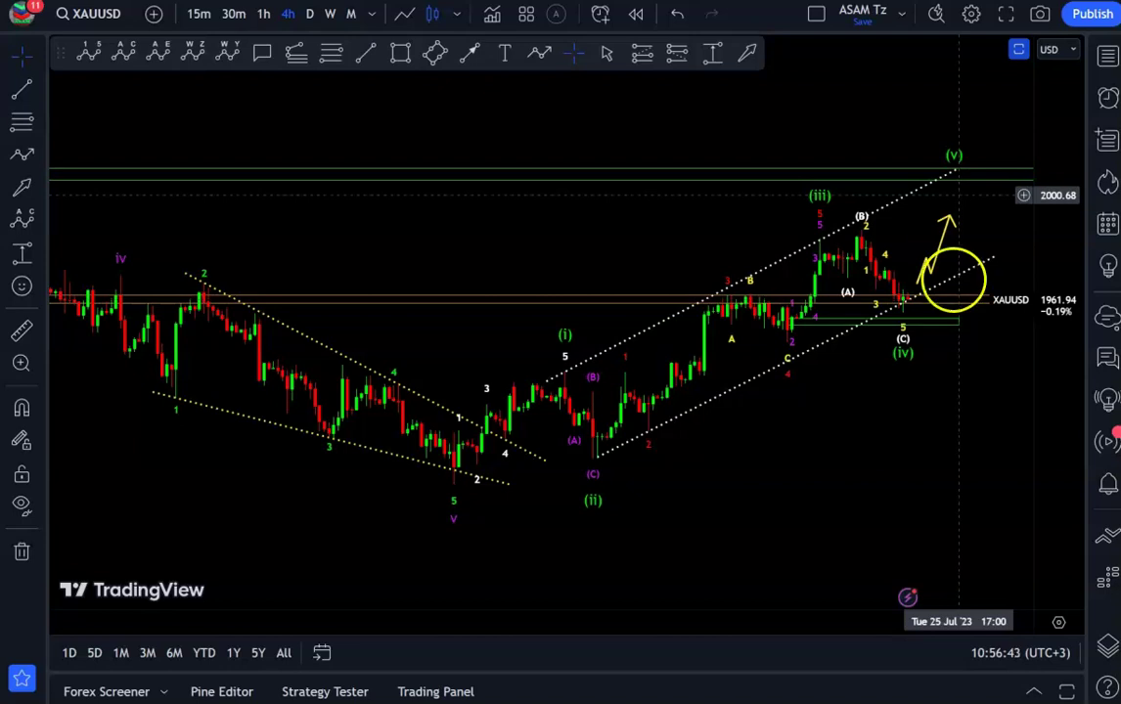
{"action": "left_click_drag", "start_coordinate": [955, 430], "coordinate": [949, 435]}
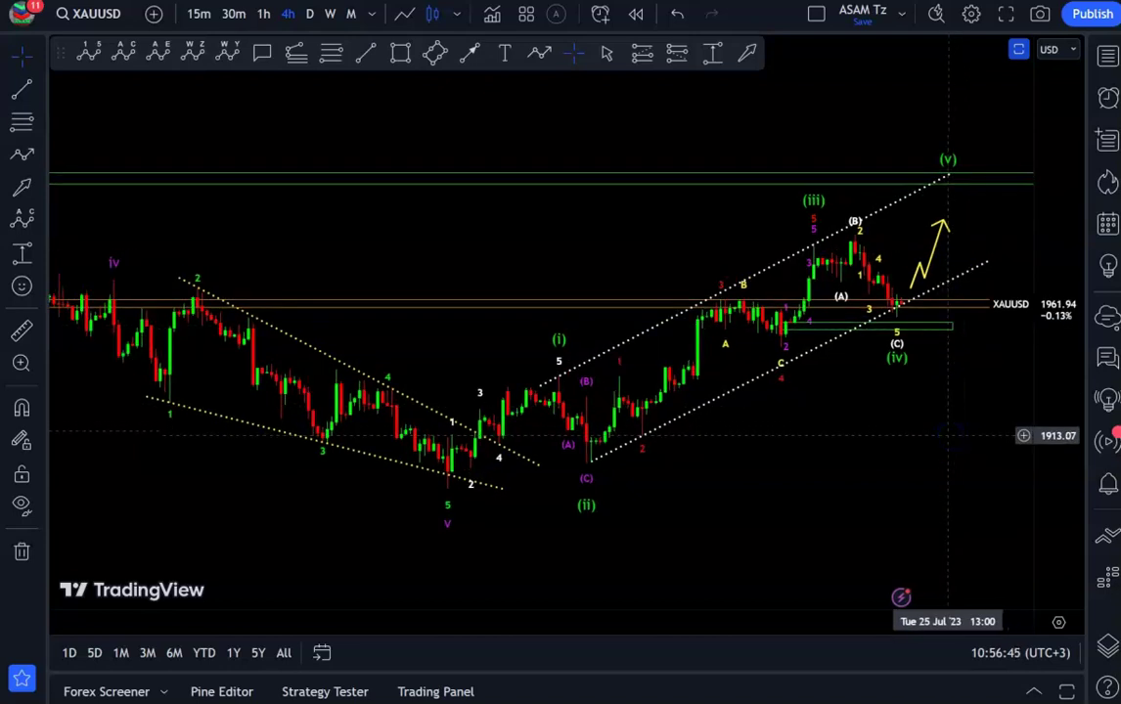